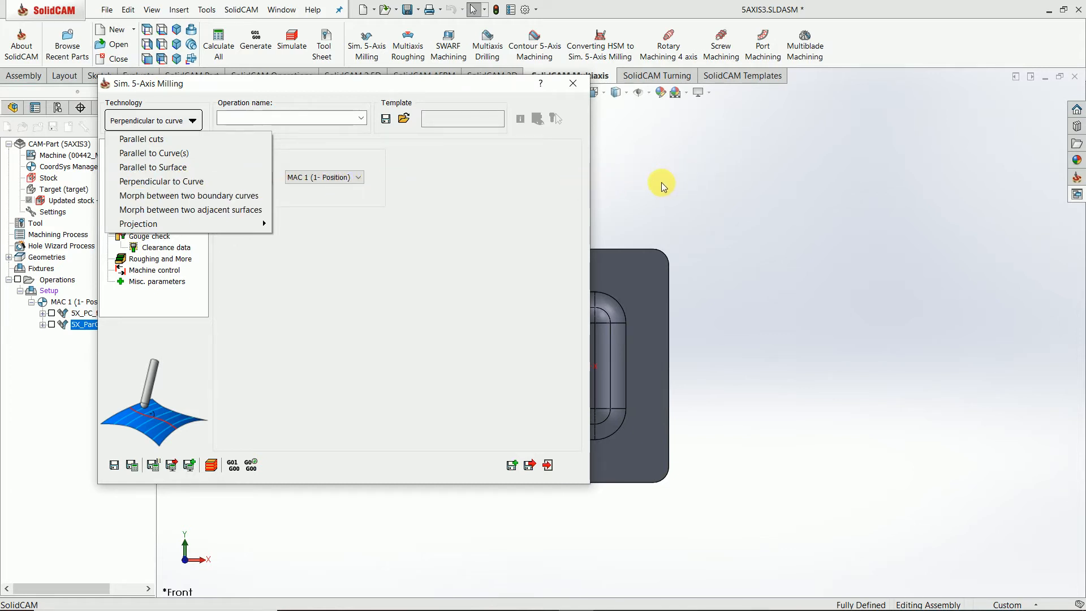
pyautogui.click(646, 165)
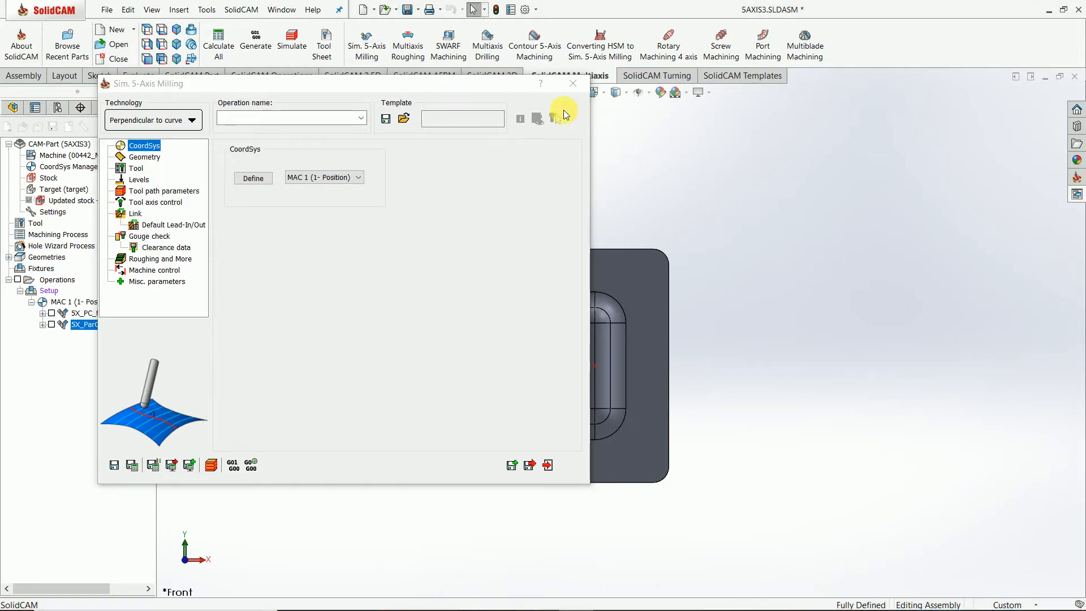
pyautogui.click(192, 120)
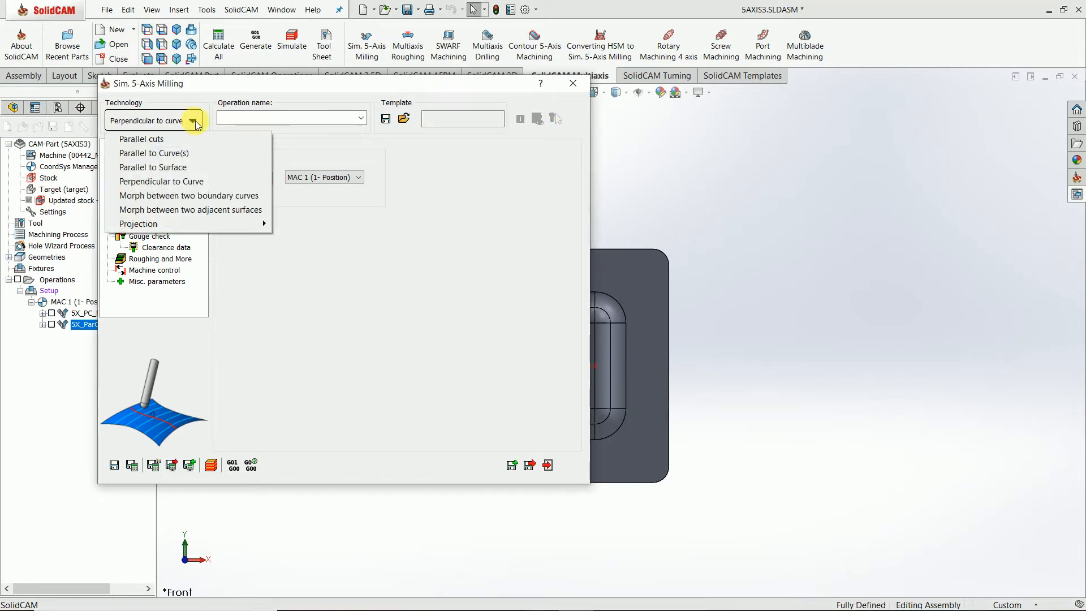
pyautogui.click(687, 181)
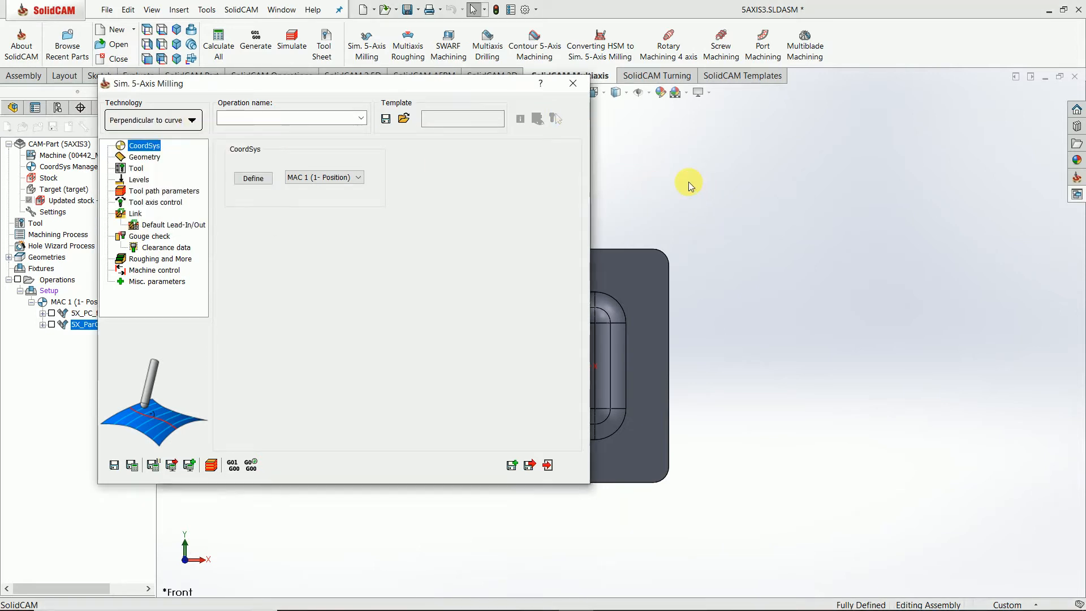
pyautogui.click(192, 120)
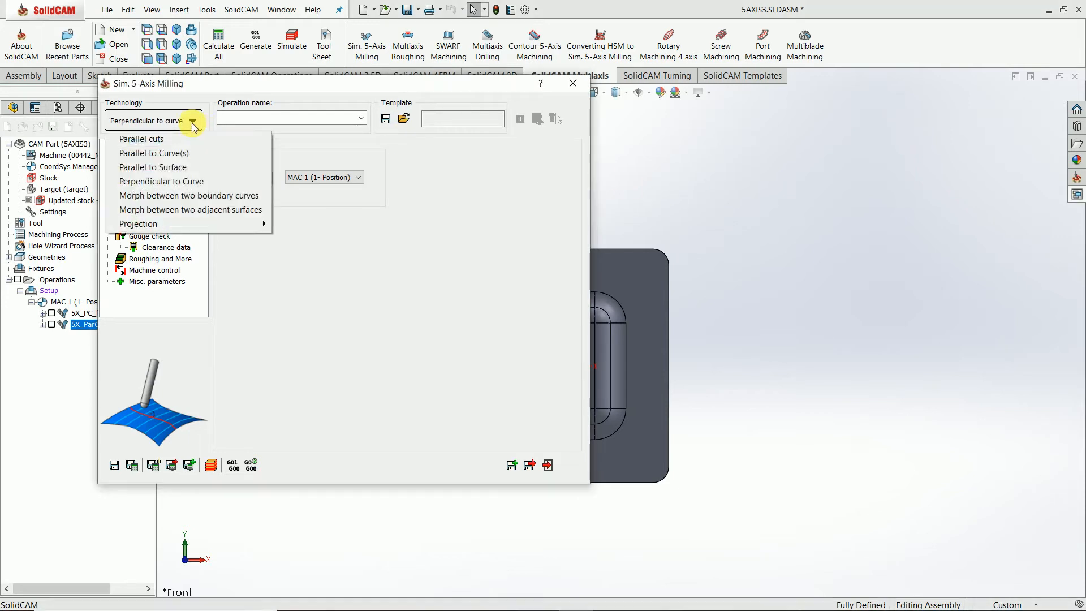
pyautogui.click(202, 167)
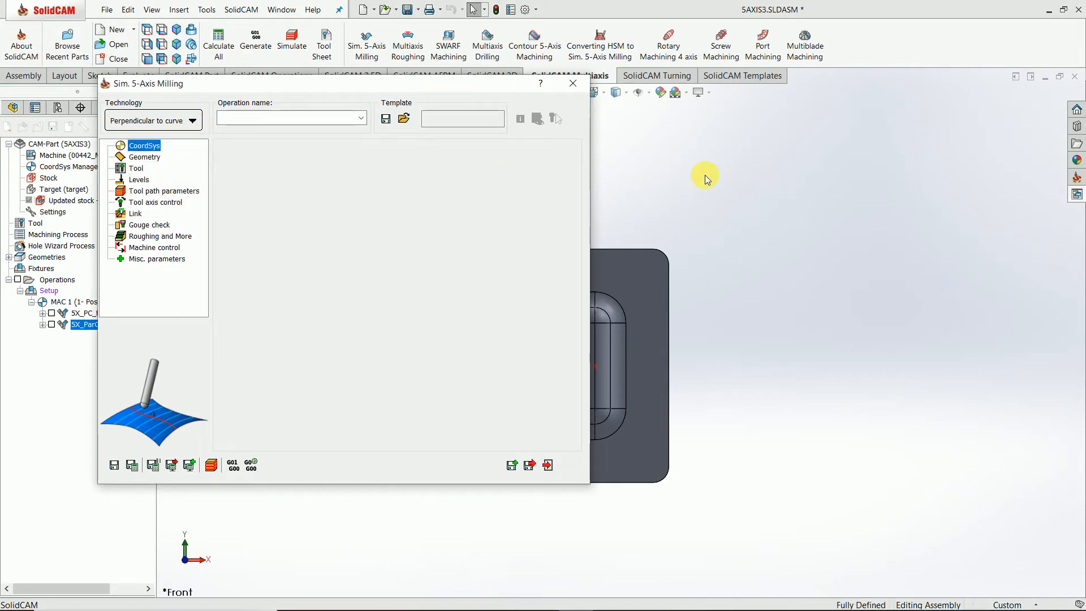
pyautogui.click(574, 86)
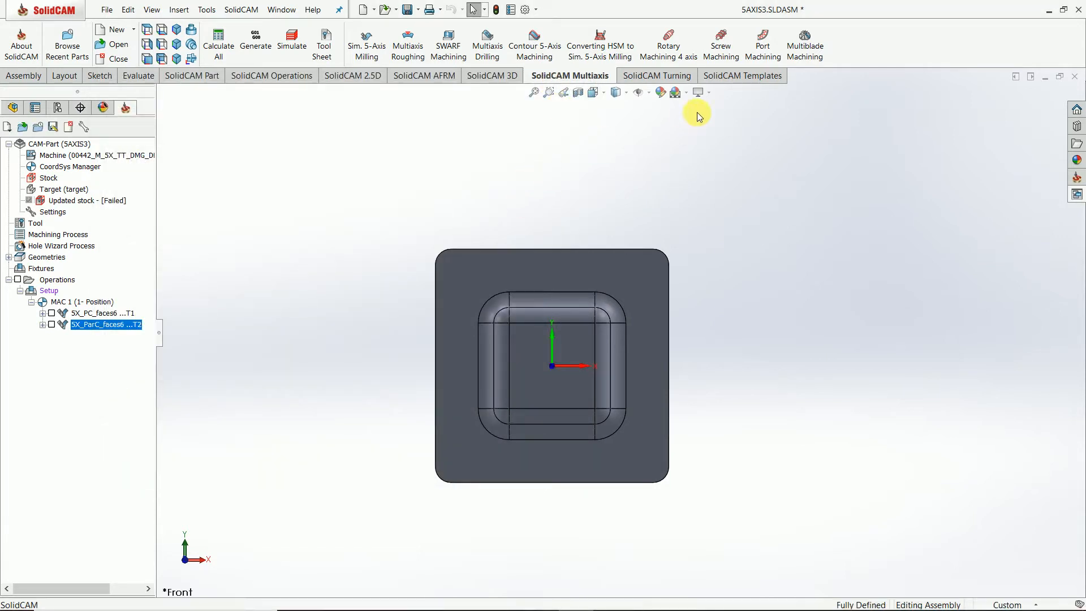
# - Start a new Sim. 5-Axis Milling operation with the Parallel to Surface technology
pyautogui.click(371, 49)
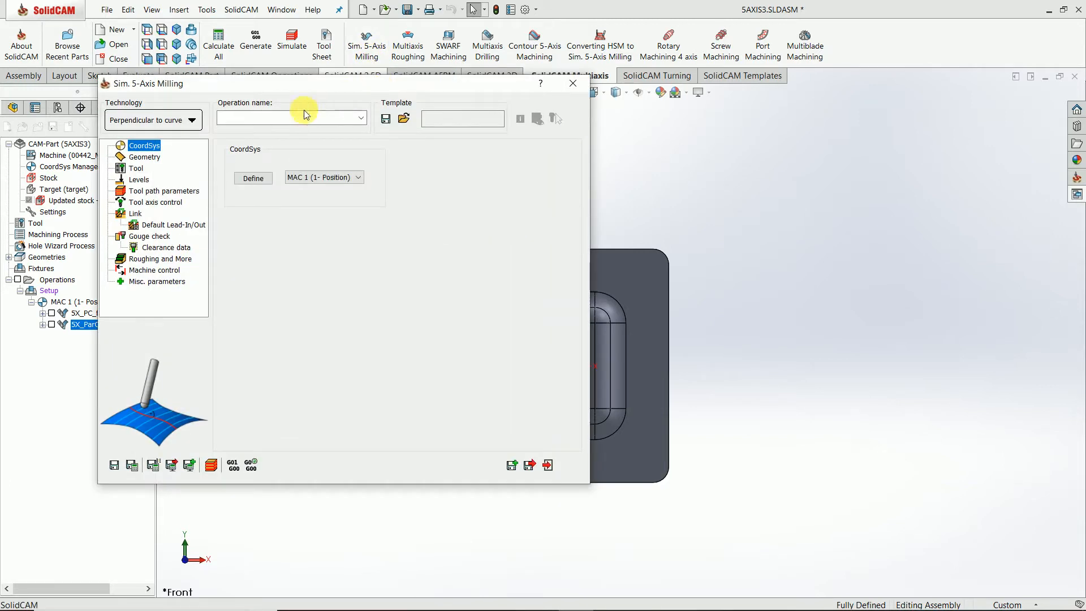
pyautogui.click(192, 121)
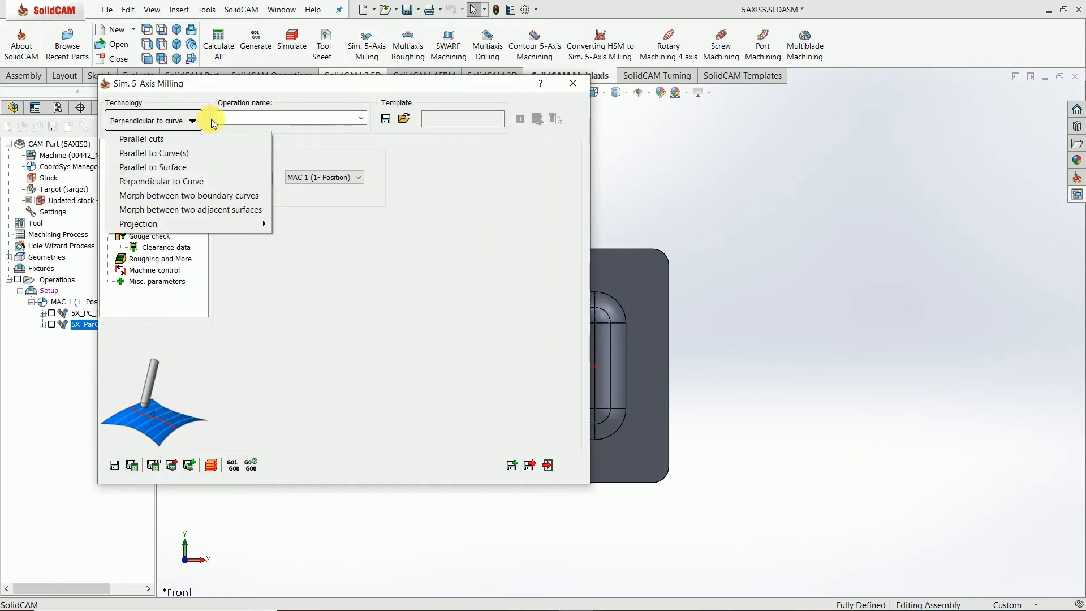
pyautogui.click(152, 169)
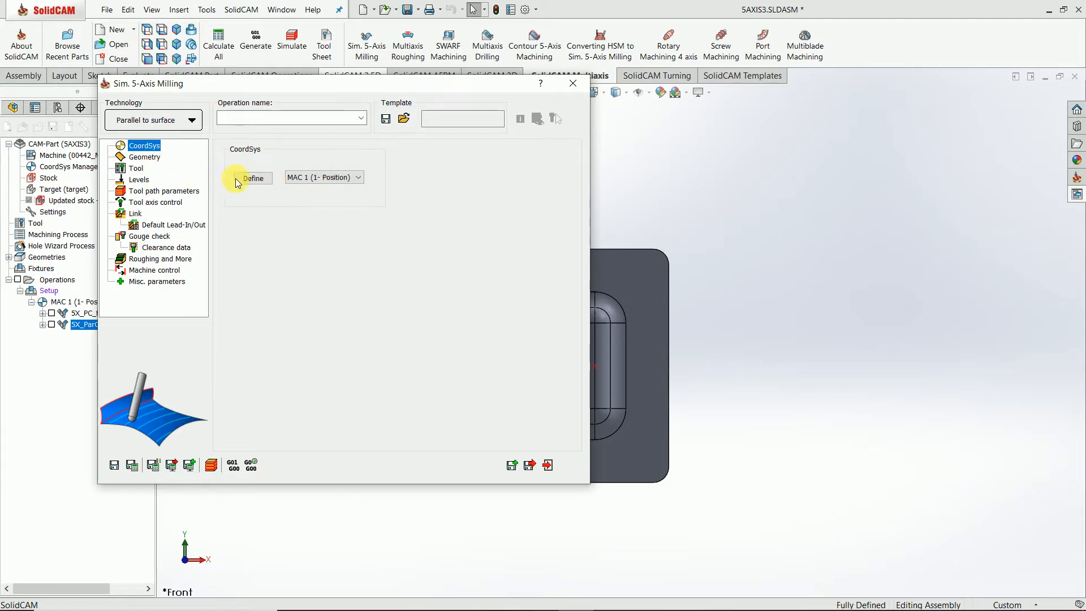
# - Create the drive surface geometry, picking the block's flat top face and the eight faces of the pocket's outer ring
pyautogui.click(151, 158)
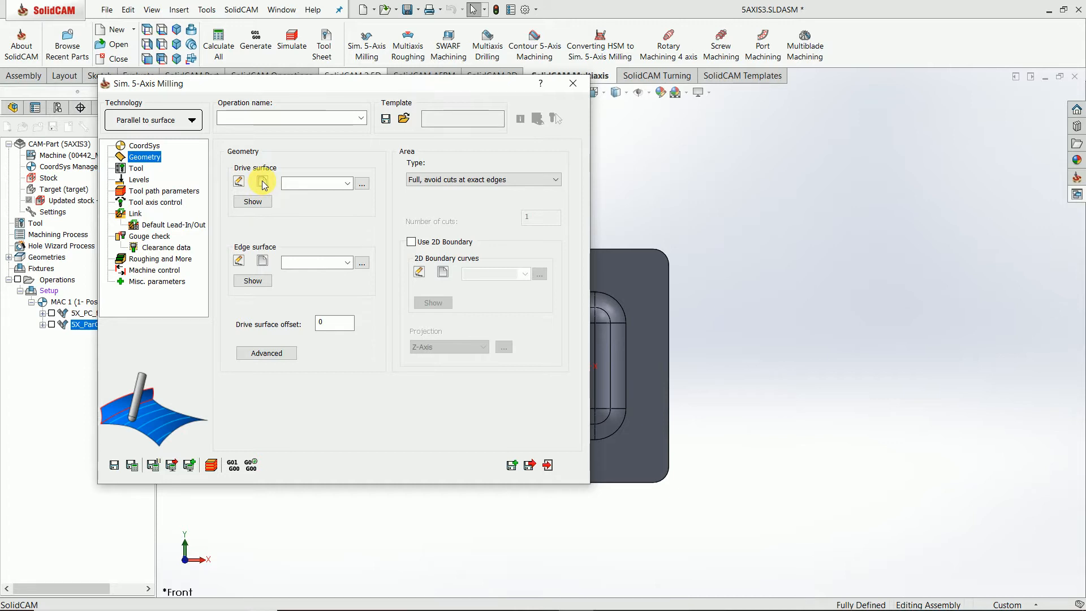
pyautogui.click(263, 184)
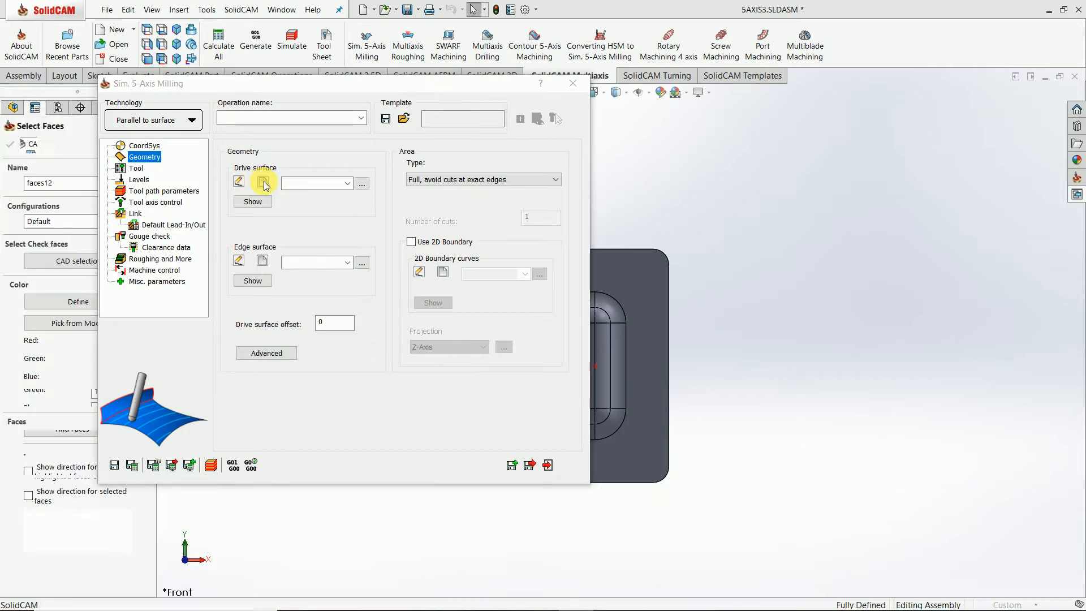
pyautogui.click(464, 375)
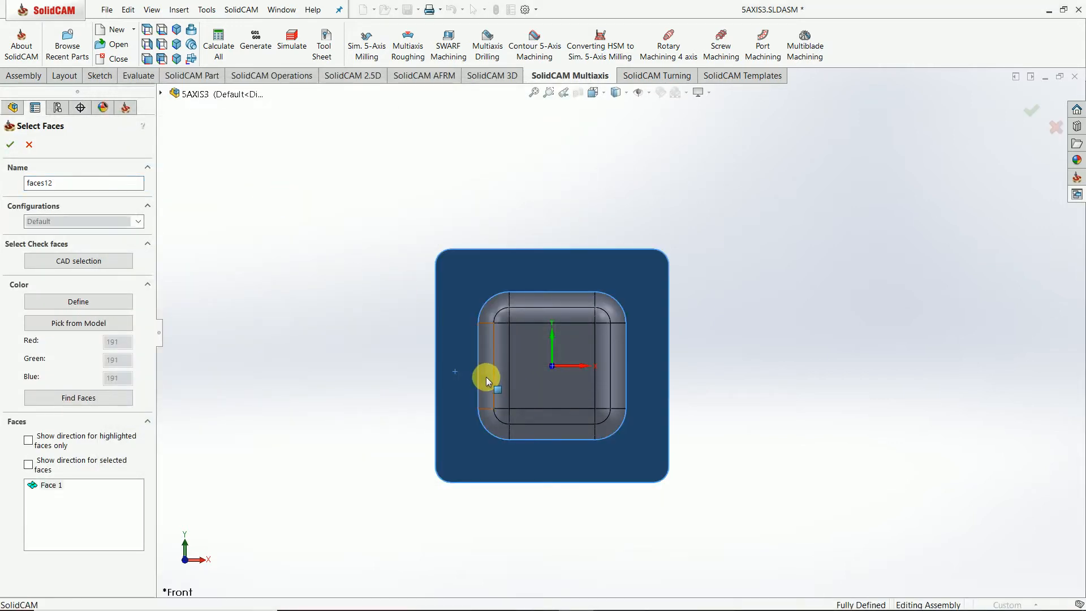
pyautogui.click(486, 377)
pyautogui.click(528, 429)
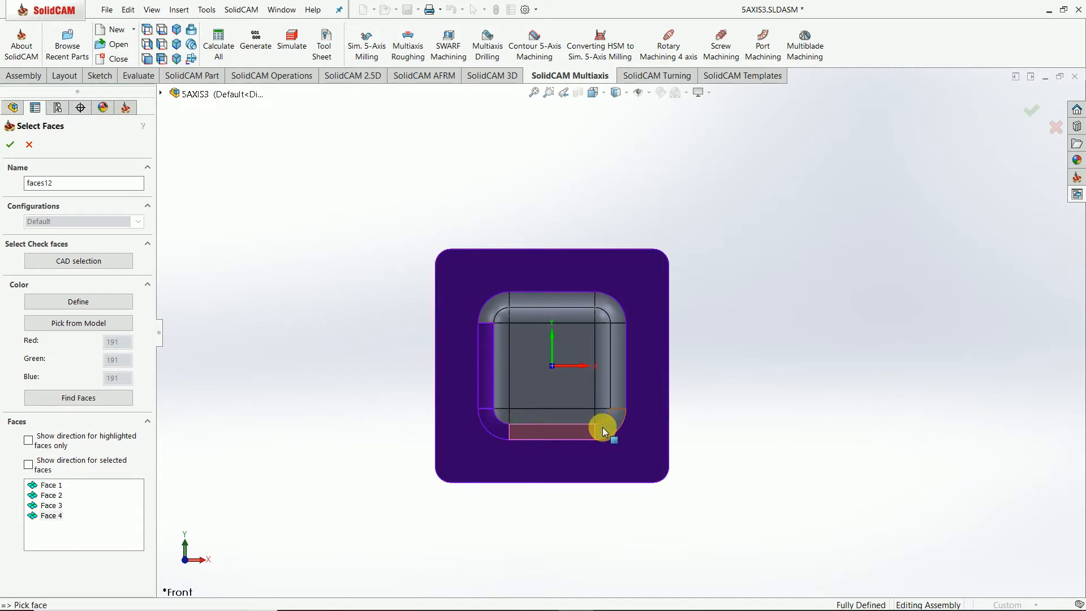
pyautogui.click(605, 427)
pyautogui.click(619, 380)
pyautogui.click(614, 308)
pyautogui.click(558, 293)
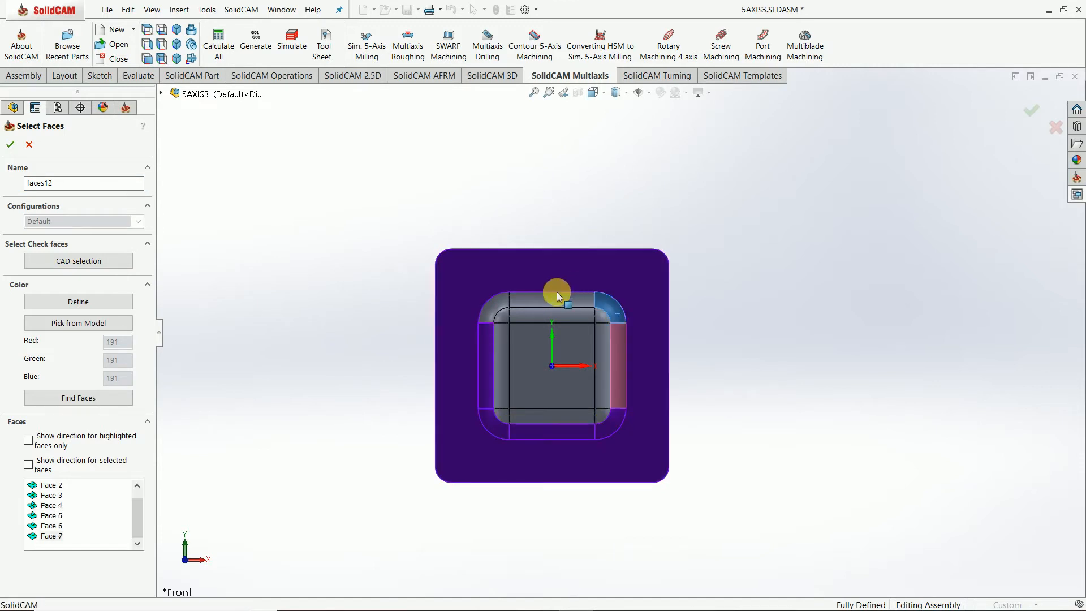
pyautogui.click(492, 313)
pyautogui.click(492, 310)
# - Add the eight faces of the pocket's inner ring and the pocket floor to the drive surface, and accept the selection
pyautogui.click(502, 315)
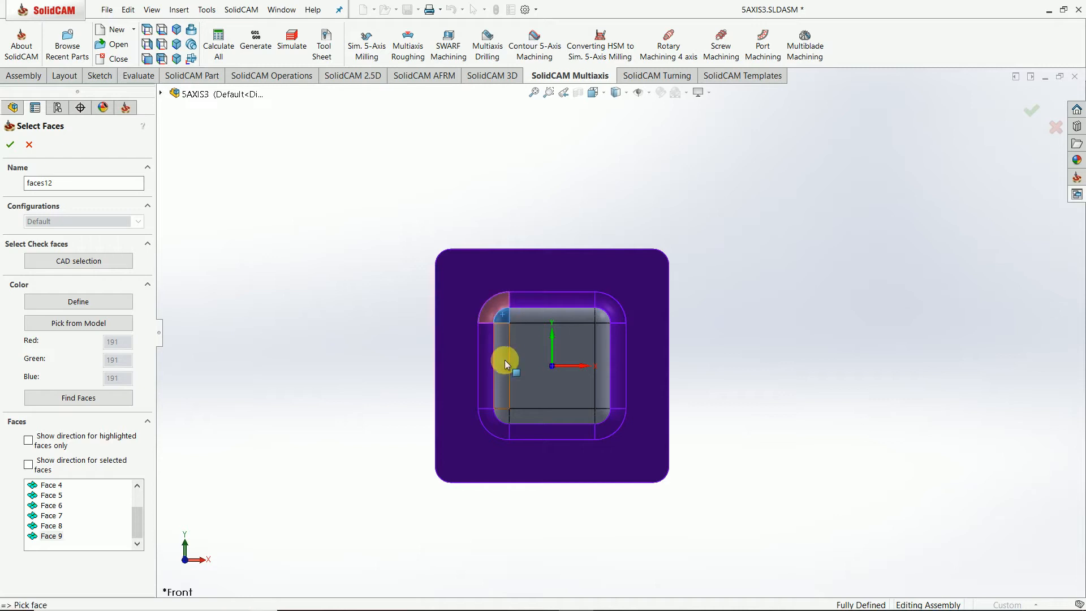
pyautogui.click(504, 365)
pyautogui.click(498, 416)
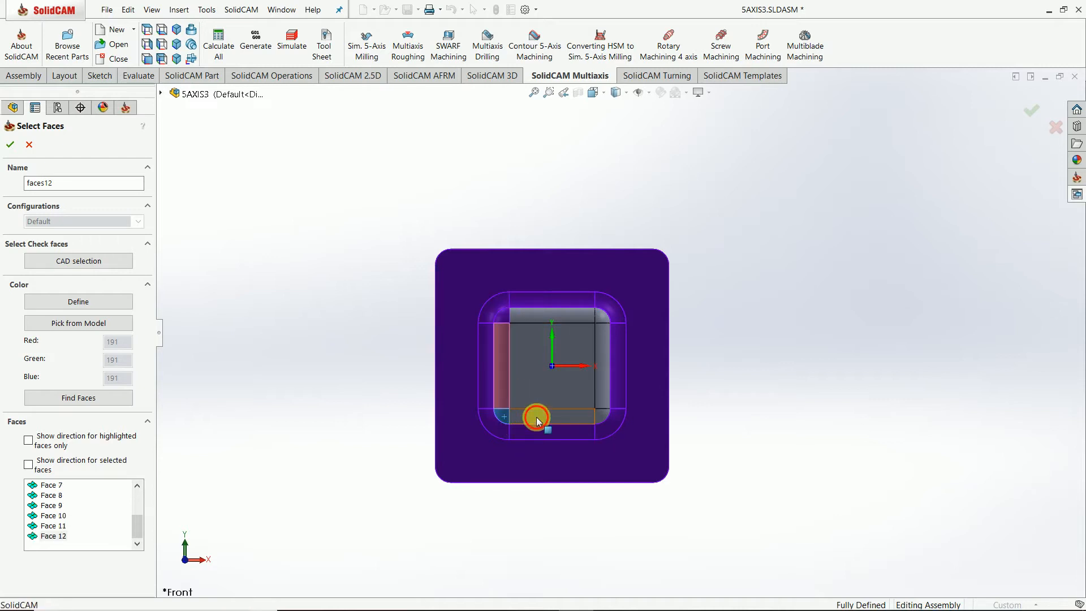
pyautogui.click(604, 419)
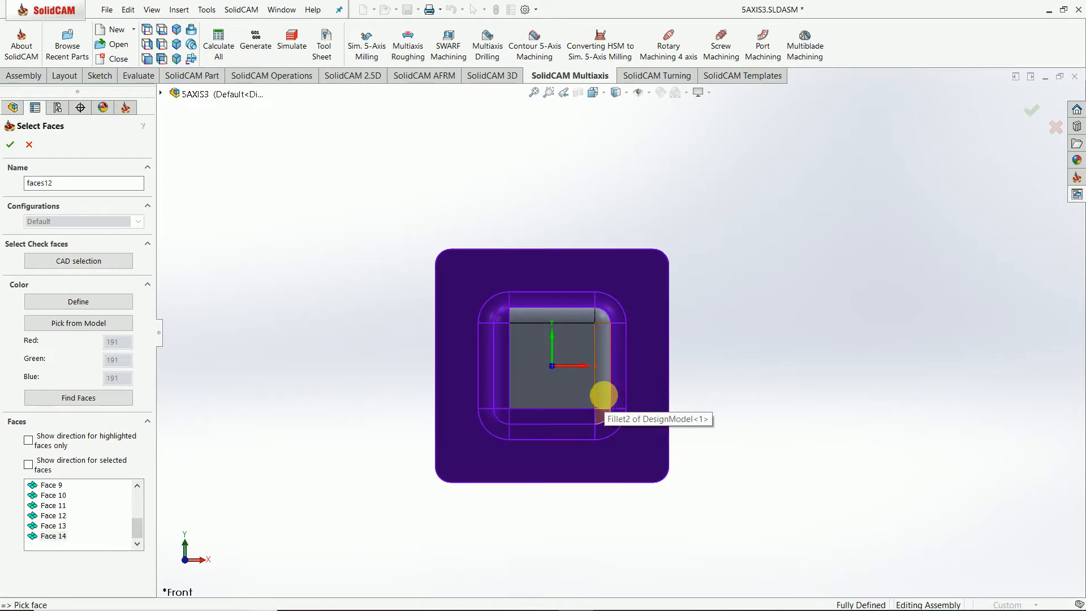
pyautogui.click(601, 395)
pyautogui.click(601, 312)
pyautogui.click(554, 317)
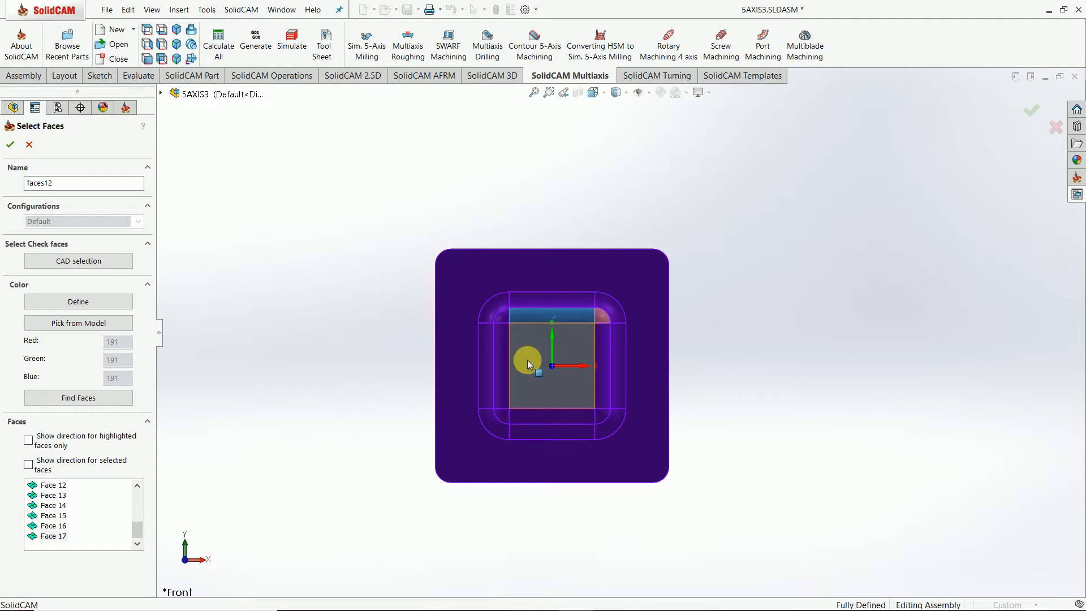
pyautogui.click(527, 359)
pyautogui.click(594, 368)
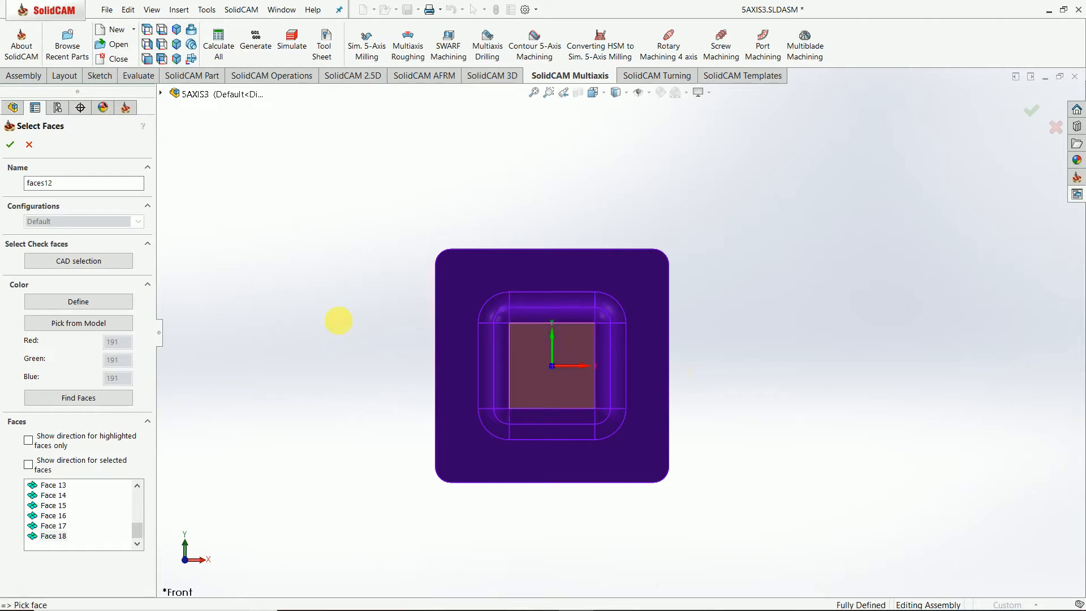
pyautogui.click(10, 146)
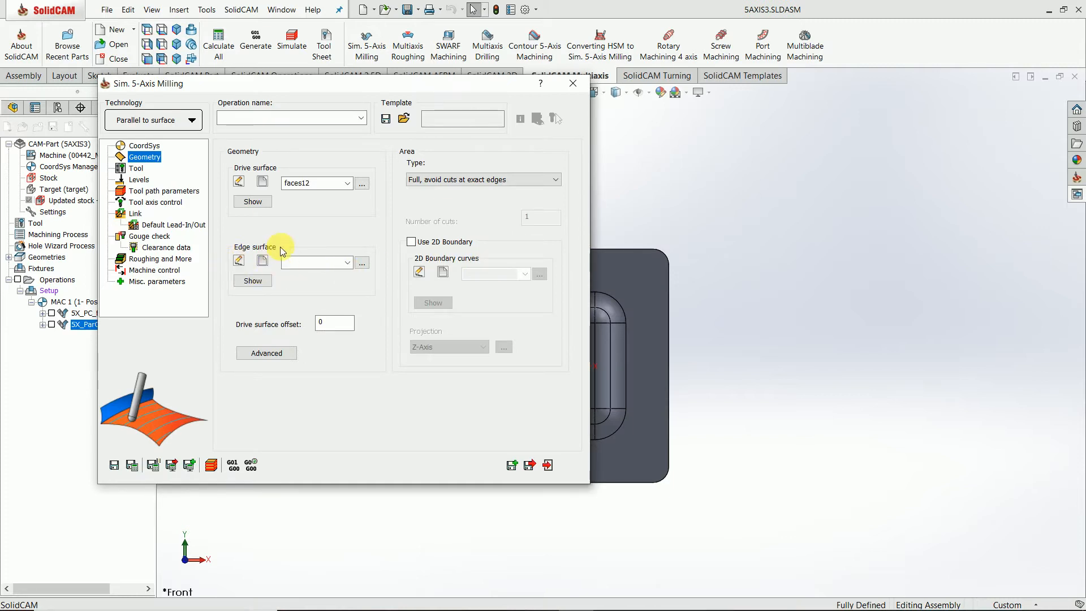
# - Define the edge surface geometry from the eight faces of the pocket's outer ring
pyautogui.click(263, 262)
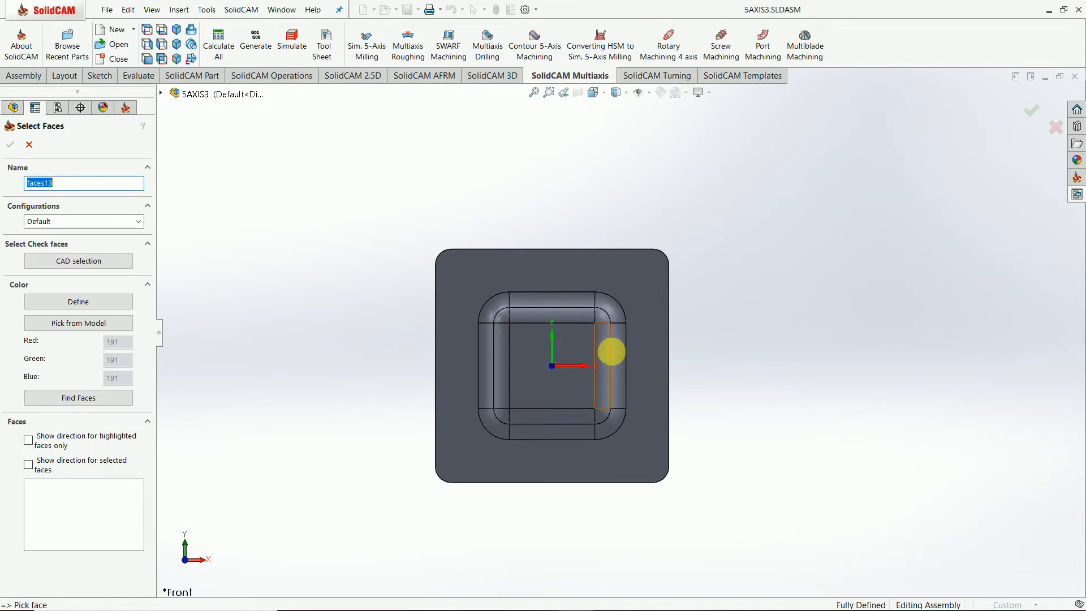
pyautogui.click(618, 352)
pyautogui.click(617, 310)
pyautogui.click(564, 307)
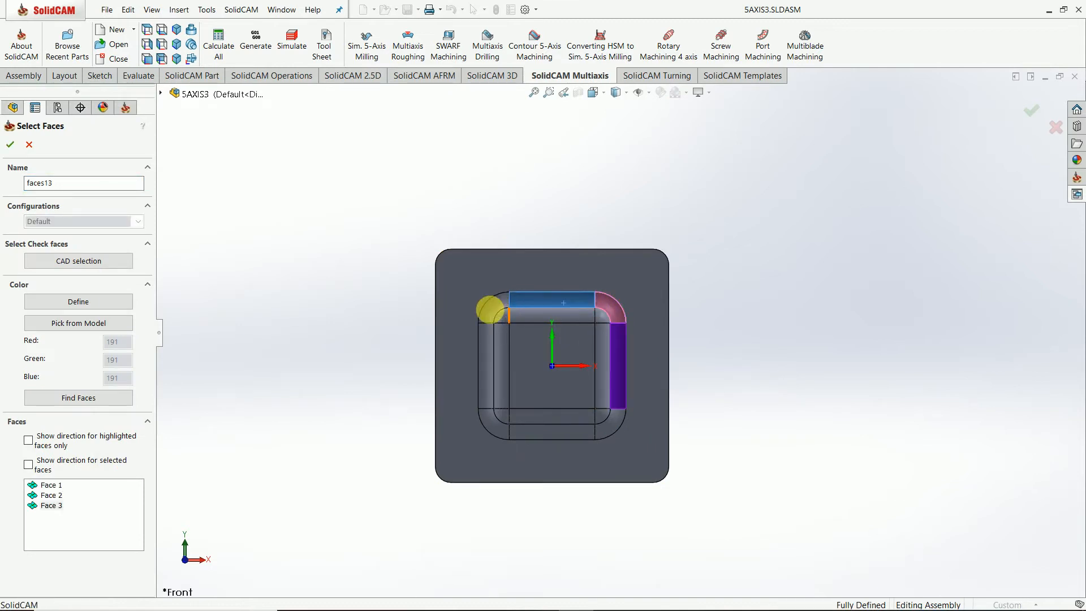
pyautogui.click(492, 307)
pyautogui.click(482, 365)
pyautogui.click(494, 428)
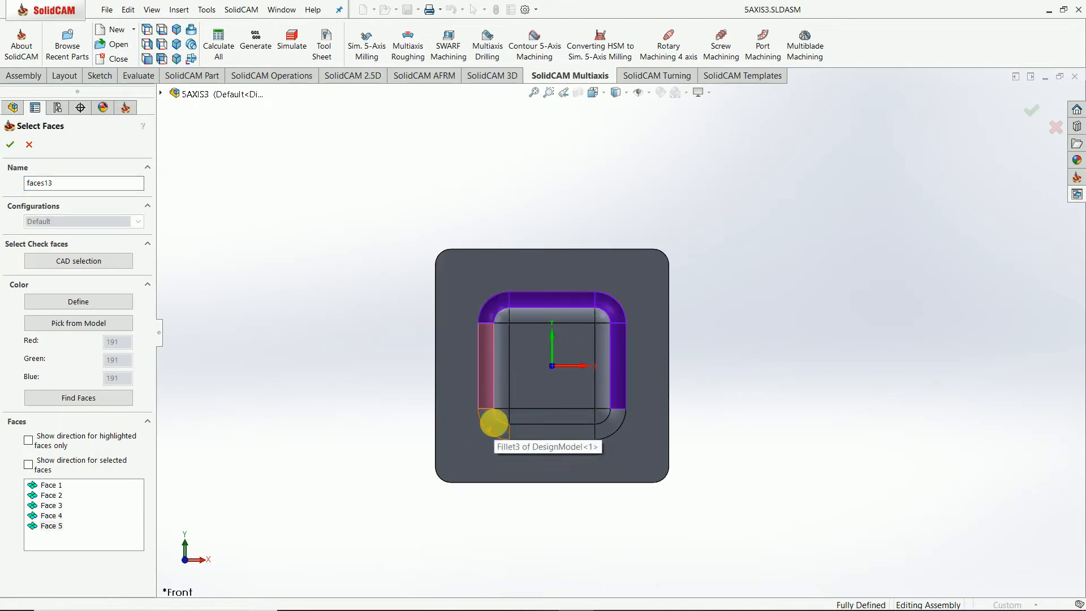
pyautogui.click(538, 431)
pyautogui.click(614, 435)
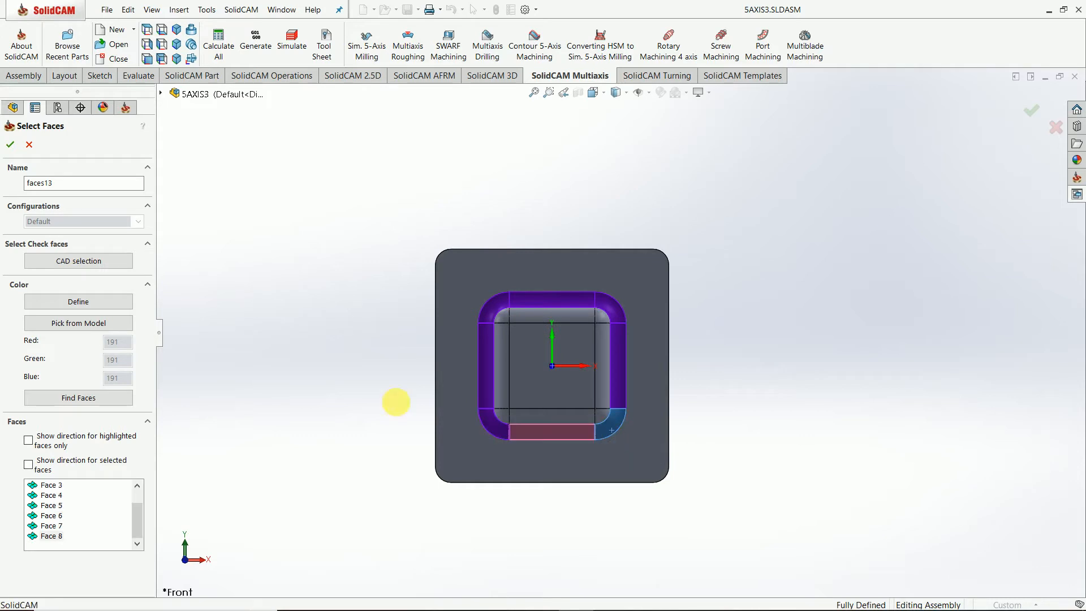
pyautogui.click(10, 146)
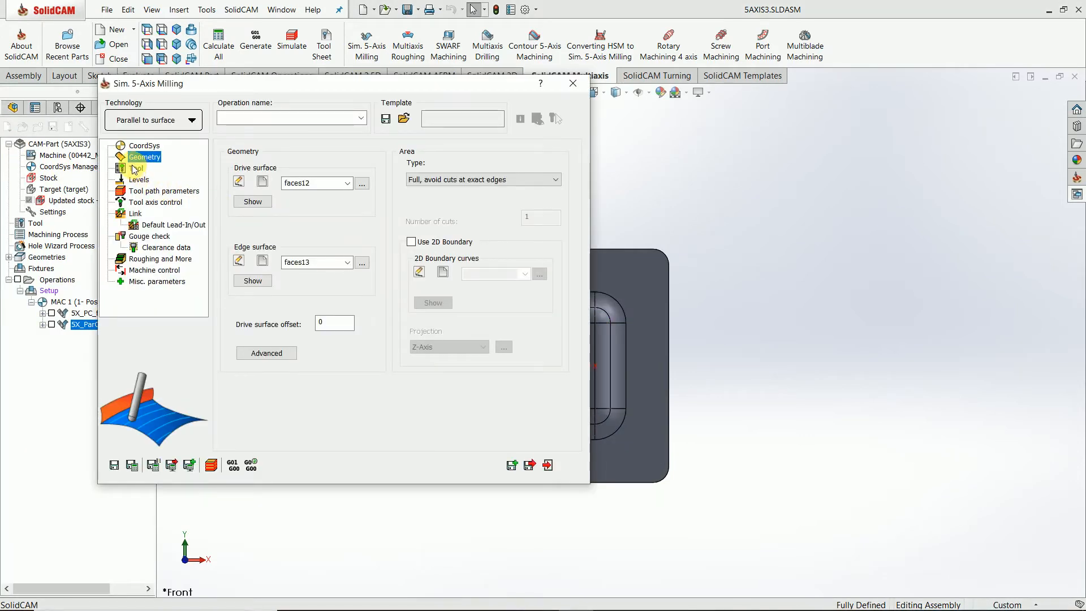
# - Assign tool number 2, the 6 mm ball nose mill, to the operation
pyautogui.click(136, 169)
pyautogui.click(304, 358)
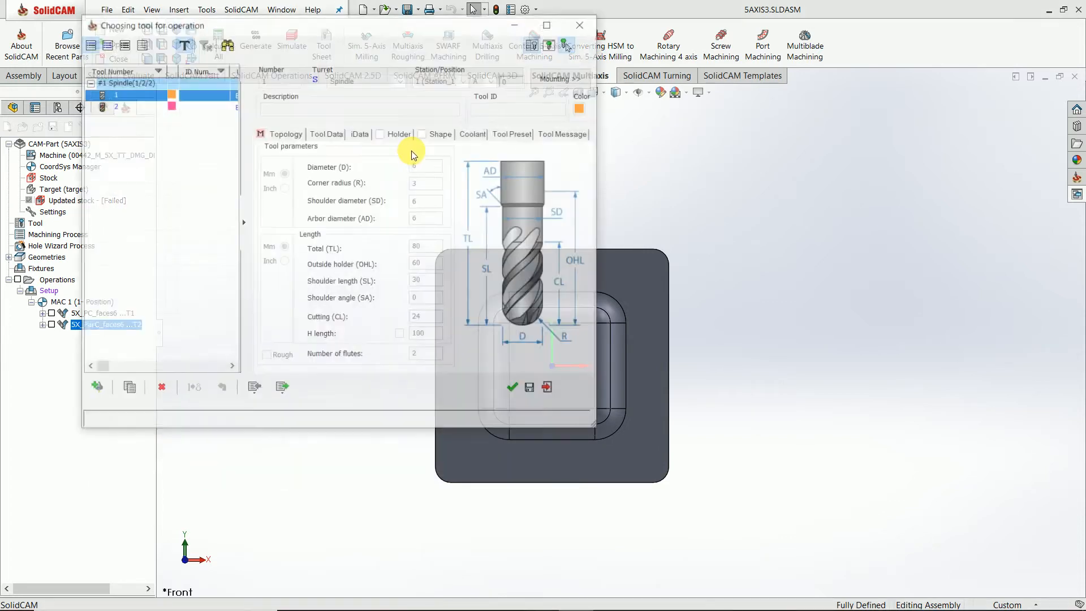
pyautogui.click(169, 105)
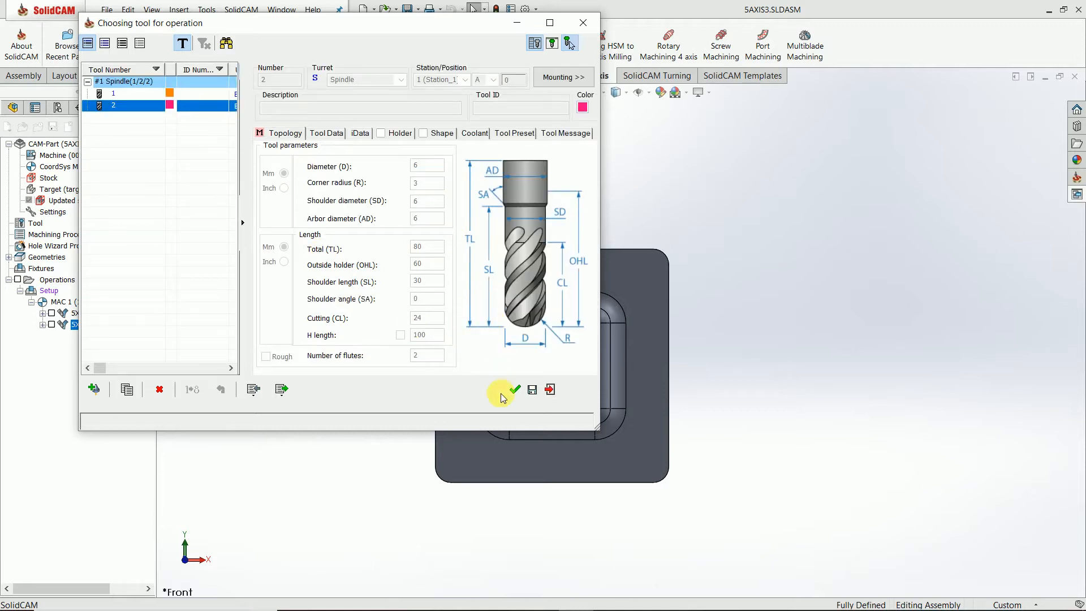
pyautogui.click(518, 393)
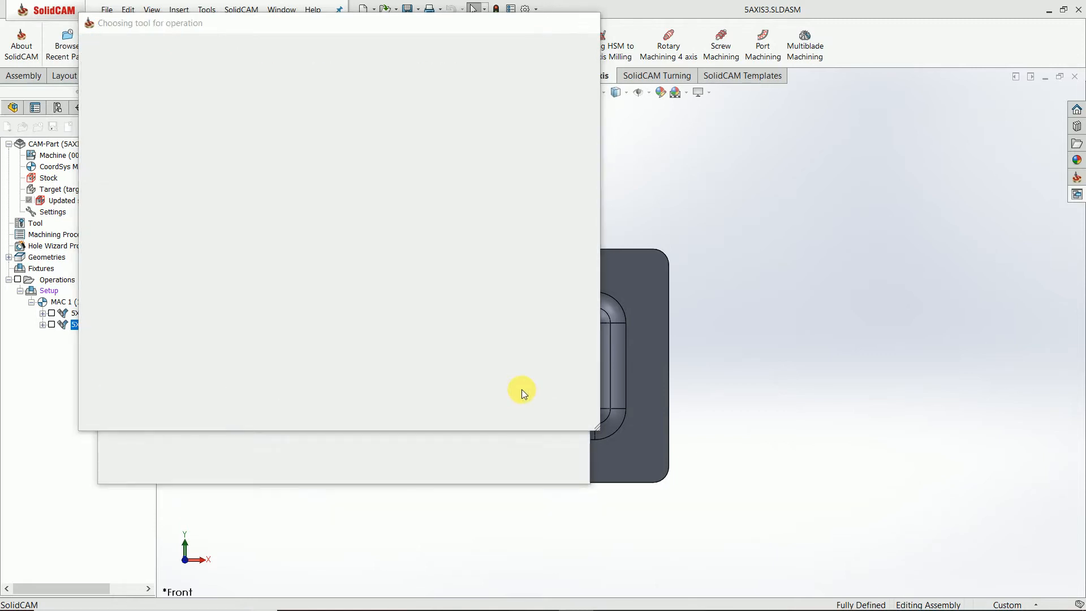
# - Set the cutting method in the tool path sorting parameters to One way
pyautogui.click(136, 180)
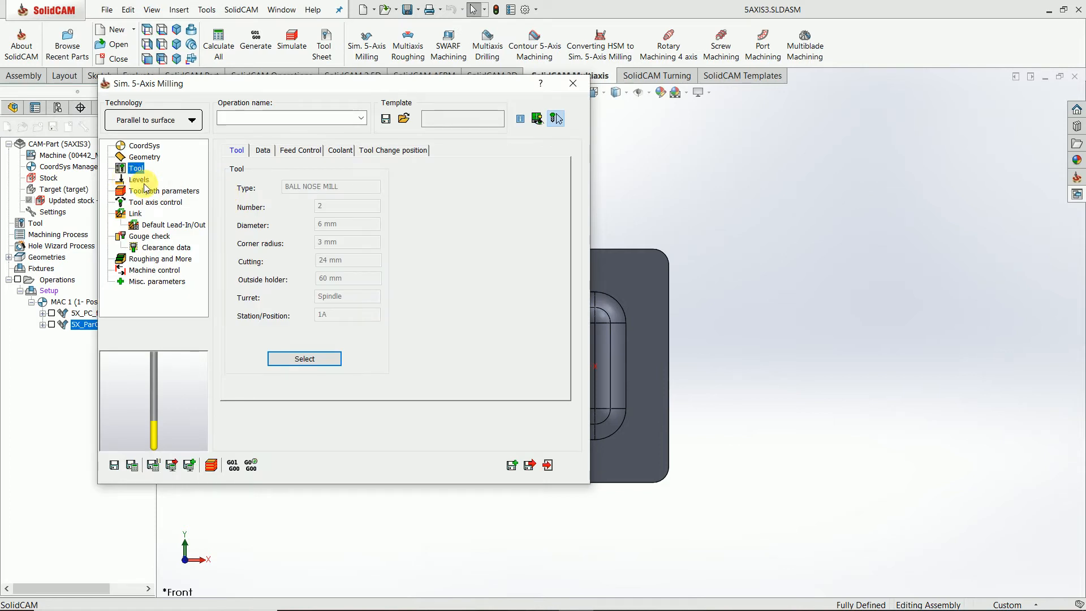
pyautogui.click(146, 191)
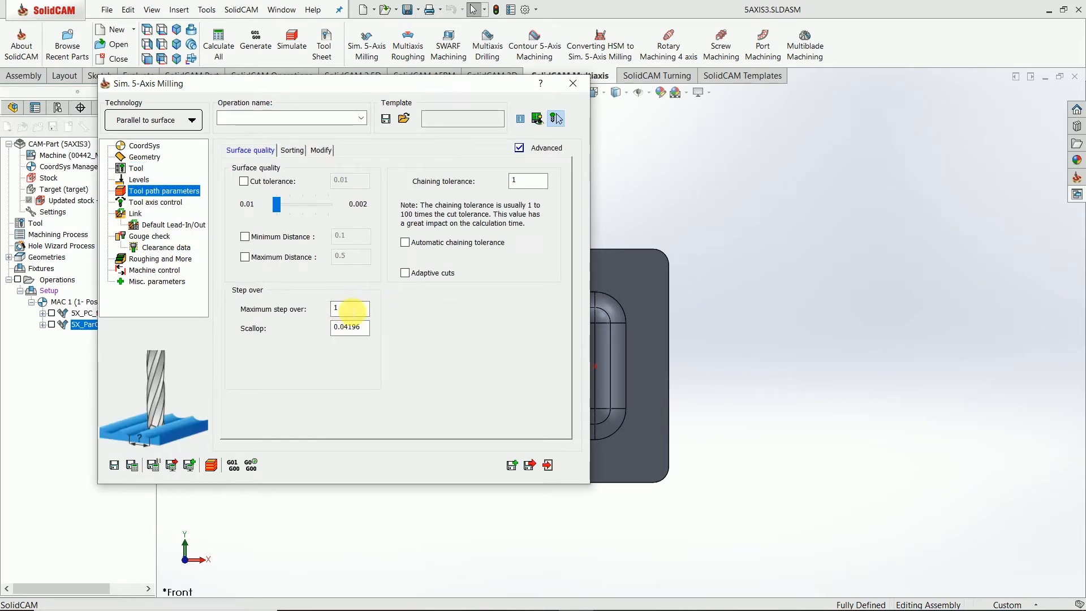
pyautogui.click(300, 151)
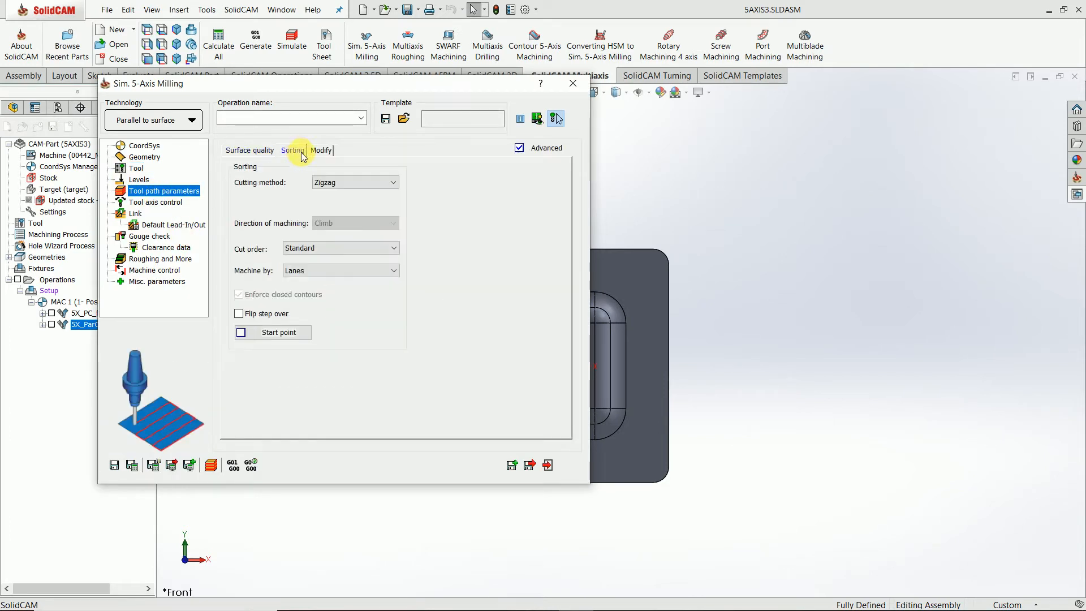
pyautogui.click(368, 187)
pyautogui.click(345, 201)
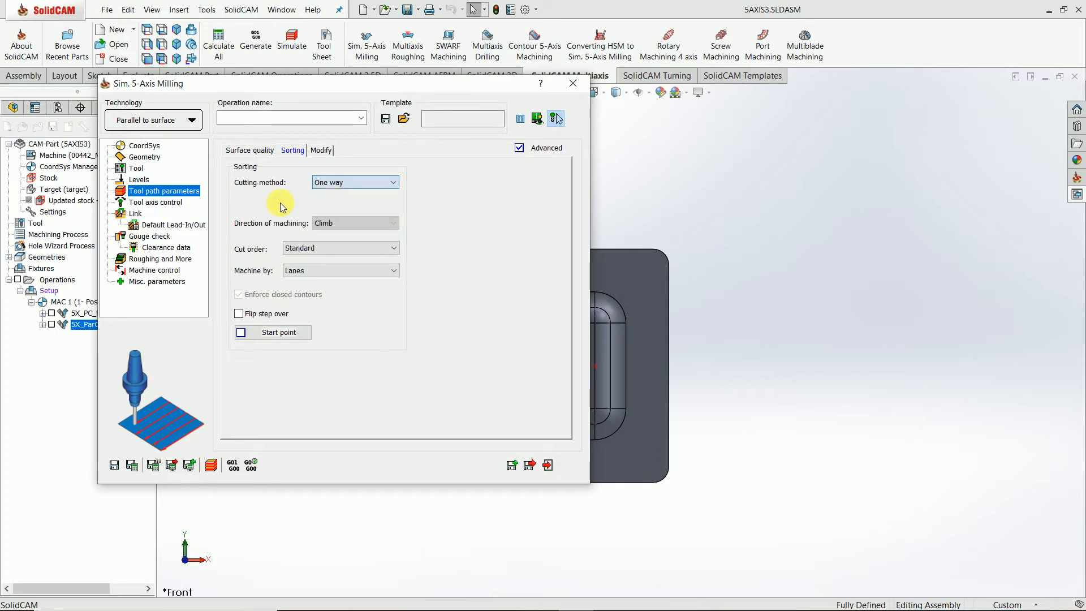
# - Set the small move size for links between slices to 500% of the step over, and save, calculate and close the operation
pyautogui.click(143, 218)
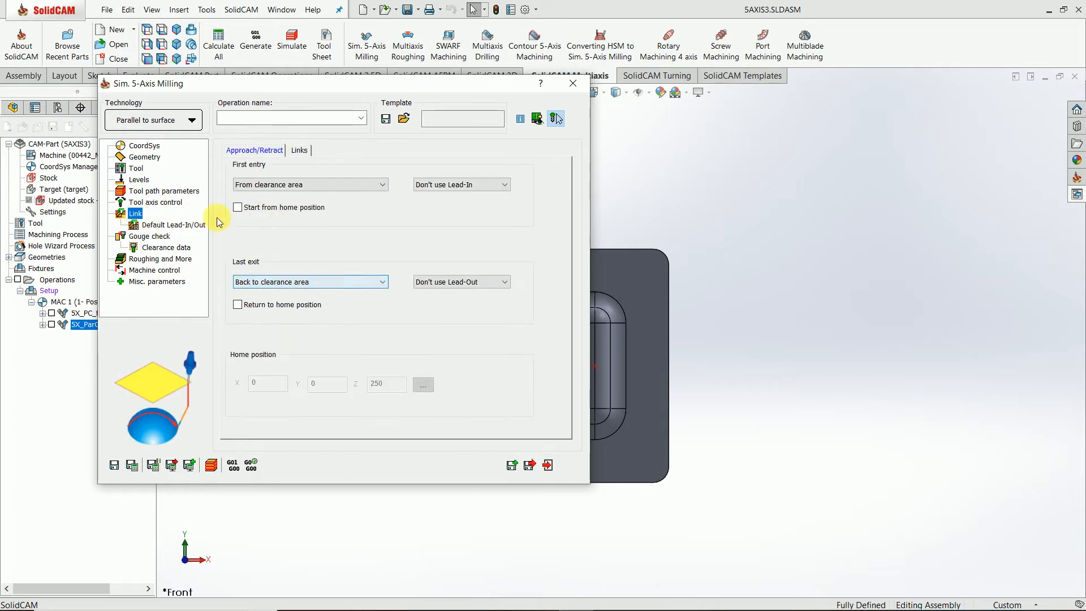
pyautogui.click(299, 150)
pyautogui.doubleClick(377, 329)
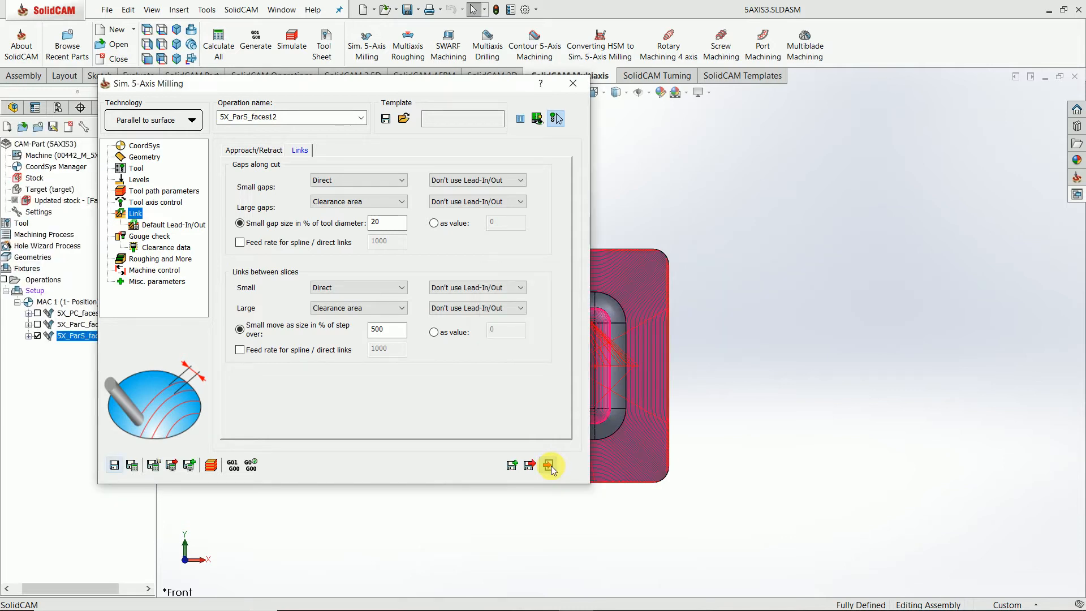
pyautogui.click(549, 465)
pyautogui.moveTo(564, 438); pyautogui.dragTo(576, 379, button='middle')
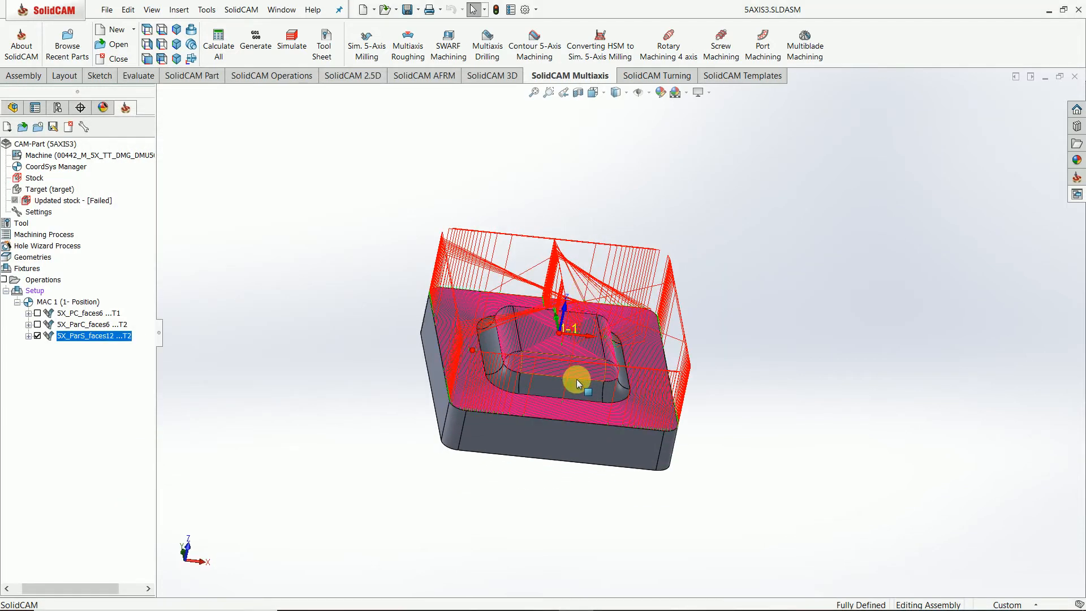
# - Inspect the calculated Parallel to Surface tool path around the pocket, and hide the 5X_ParS_faces12 operation's tool path
pyautogui.scroll(-5, 576, 379)
pyautogui.click(650, 384)
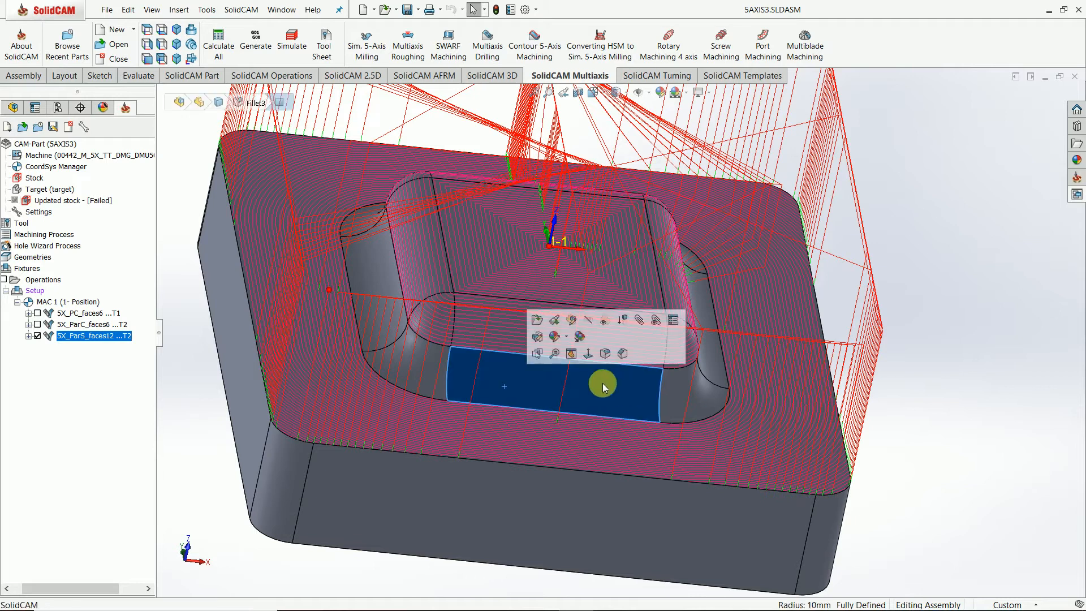
pyautogui.click(699, 379)
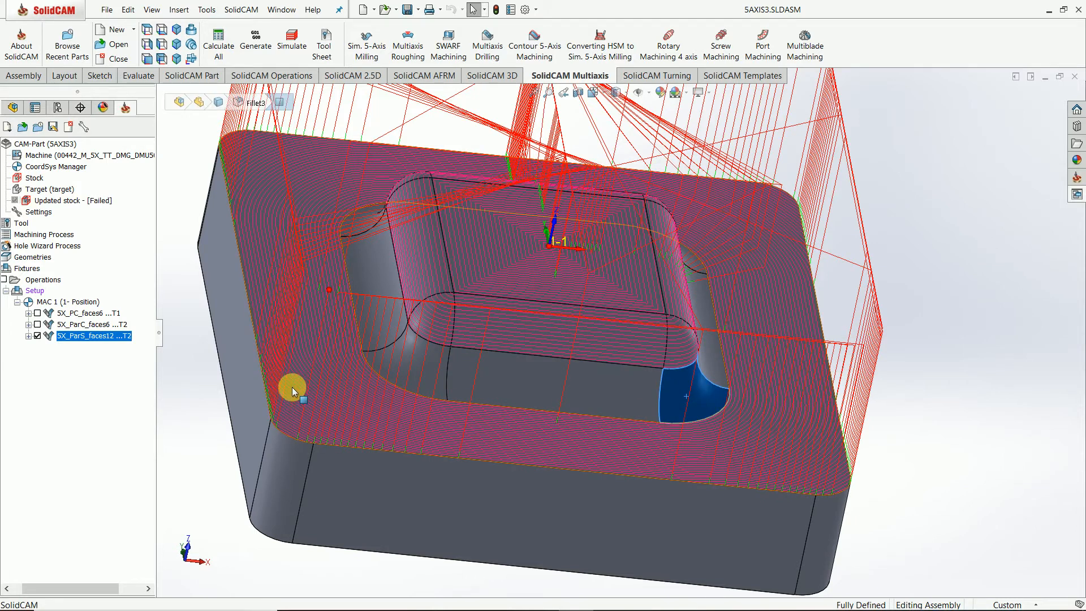
pyautogui.scroll(3, 470, 212)
pyautogui.moveTo(469, 212); pyautogui.dragTo(464, 276, button='middle')
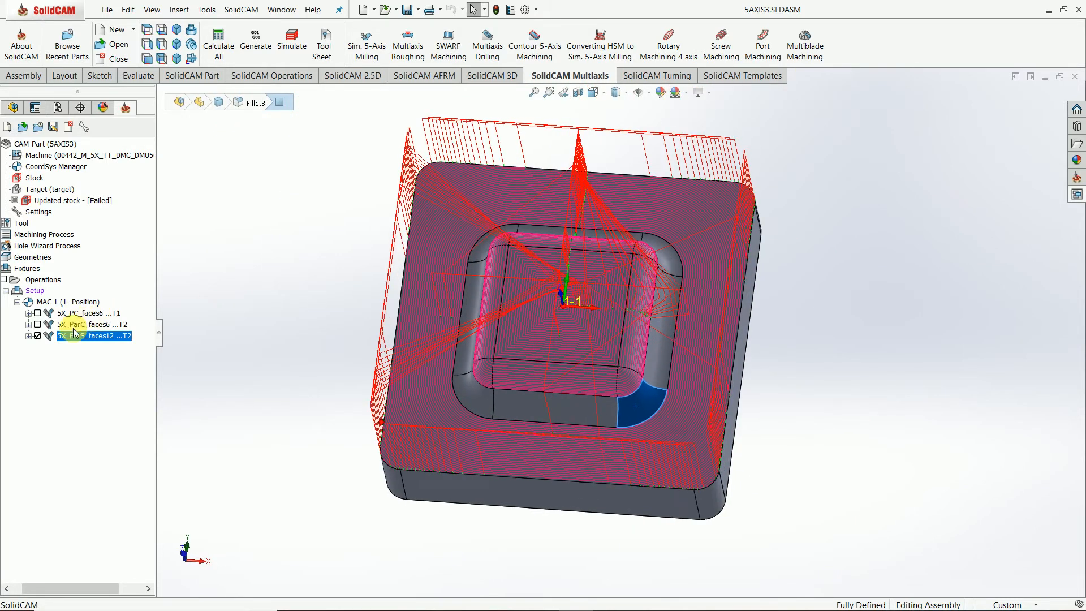
pyautogui.click(39, 336)
pyautogui.moveTo(419, 317); pyautogui.dragTo(394, 348, button='middle')
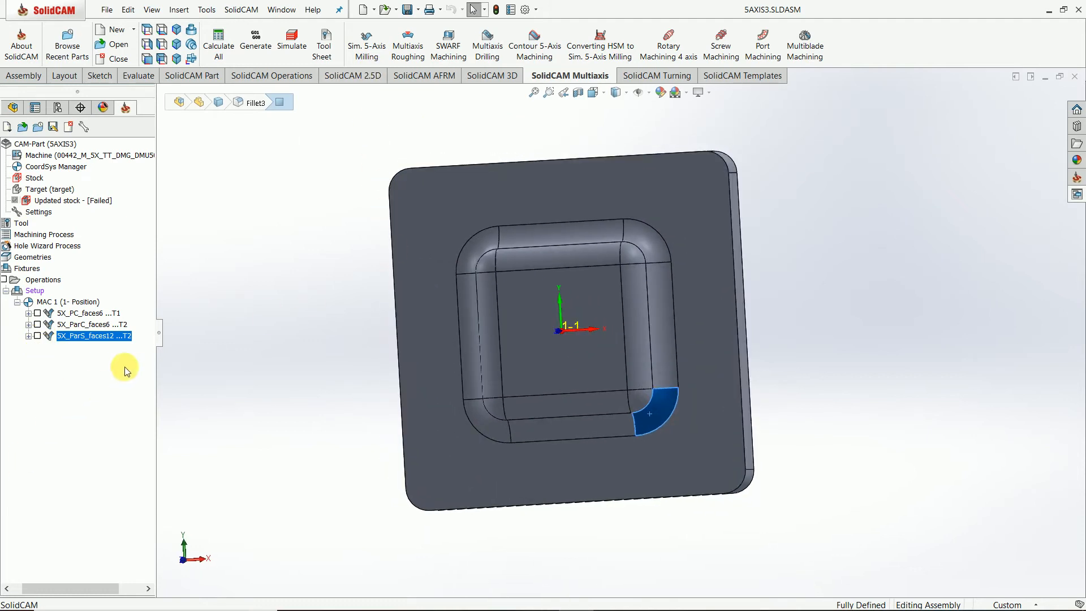
# - Set the technology of a new Sim. 5-Axis Milling operation to Perpendicular to curve, and close the operation
pyautogui.click(370, 48)
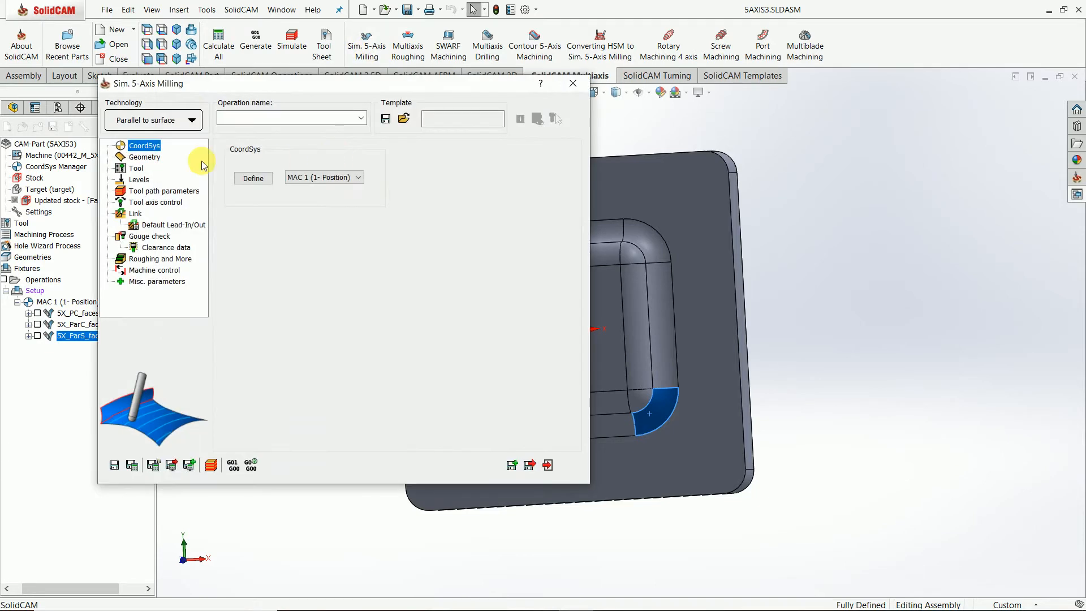
pyautogui.click(192, 120)
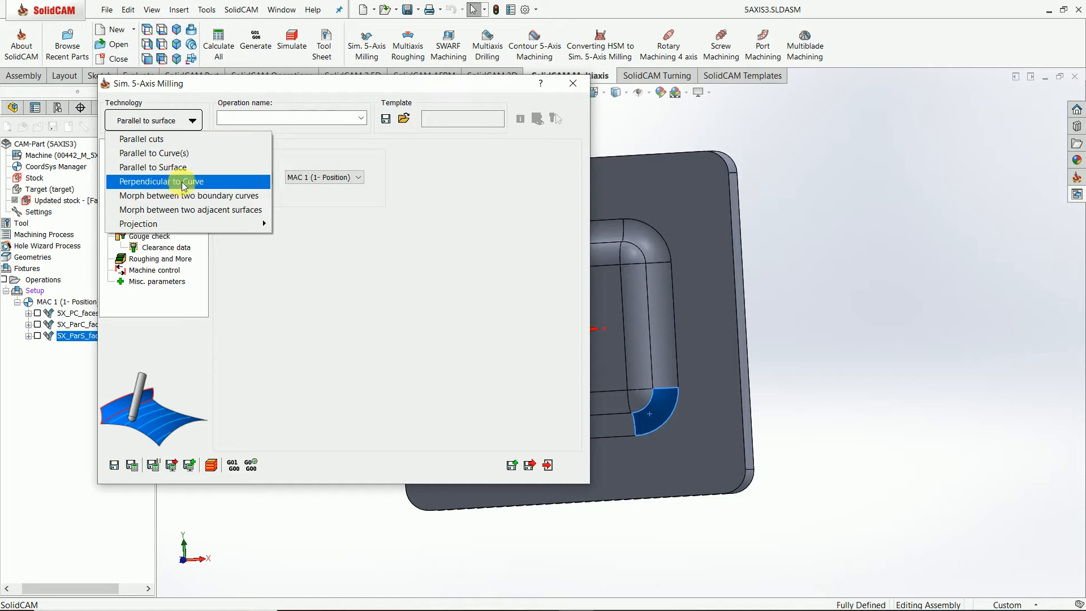
pyautogui.click(572, 83)
pyautogui.click(573, 83)
# - Open the block's DesignModel part from the assembly for editing
pyautogui.moveTo(529, 450); pyautogui.dragTo(590, 325, button='middle')
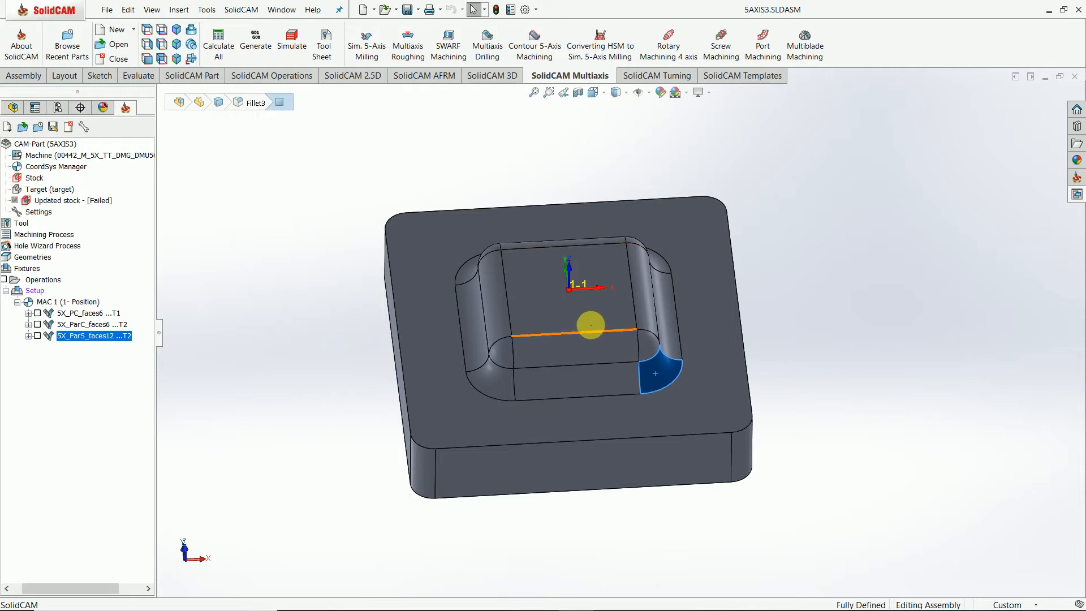
pyautogui.click(538, 160)
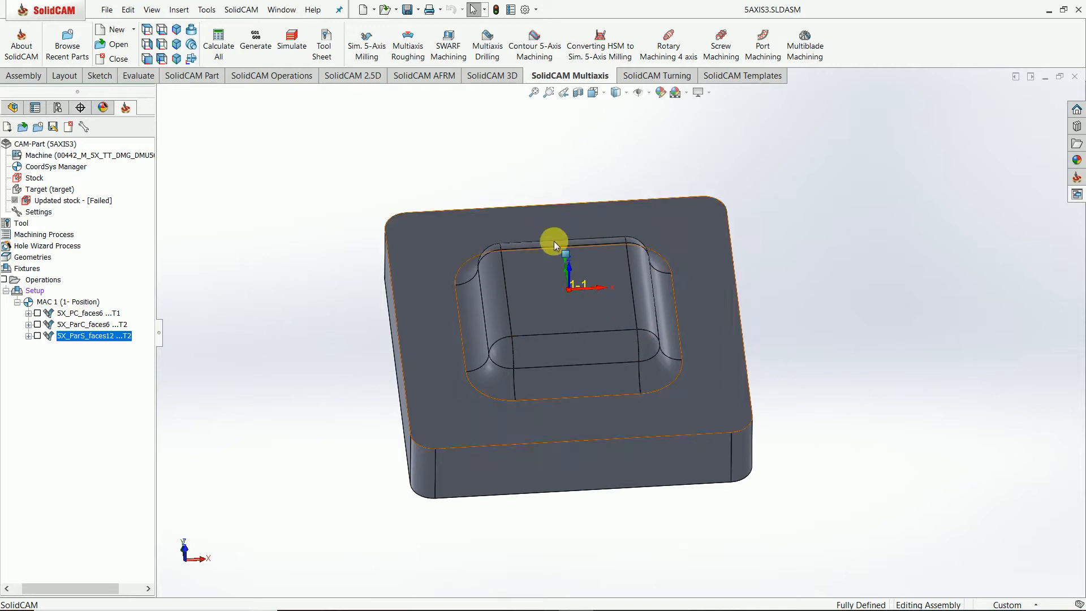
pyautogui.rightClick(531, 296)
pyautogui.click(550, 183)
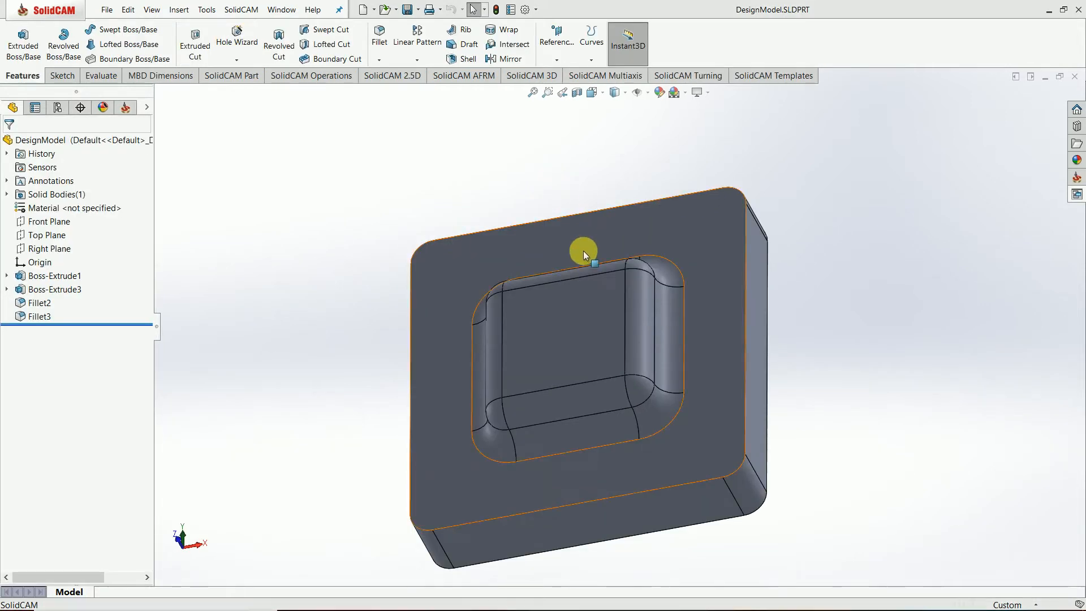
# - Create a reference plane offset 5 mm from the pocket's floor face
pyautogui.moveTo(484, 250); pyautogui.dragTo(493, 226, button='middle')
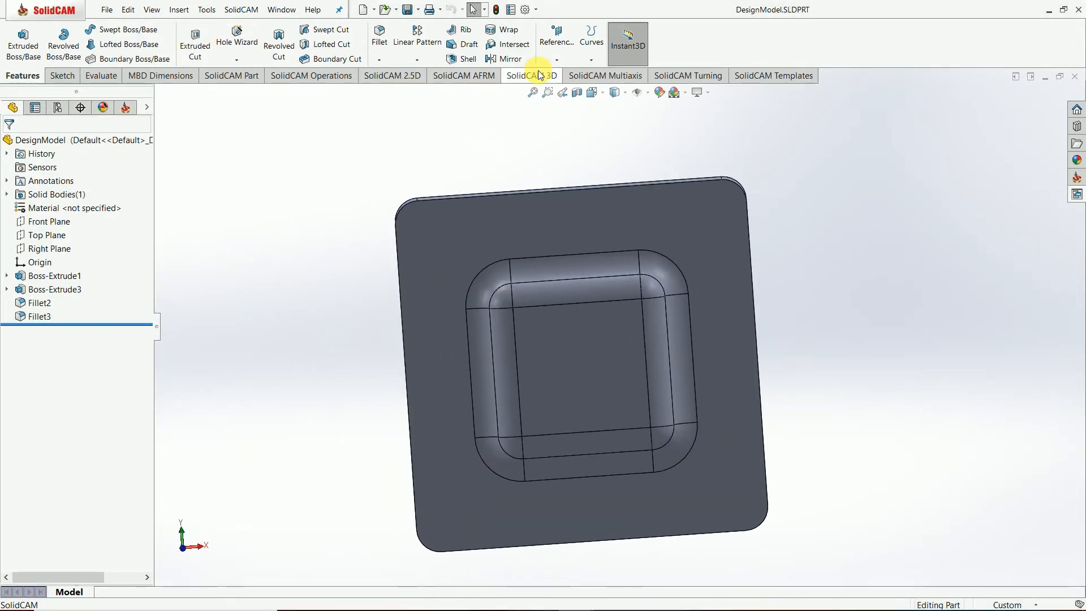
pyautogui.click(557, 59)
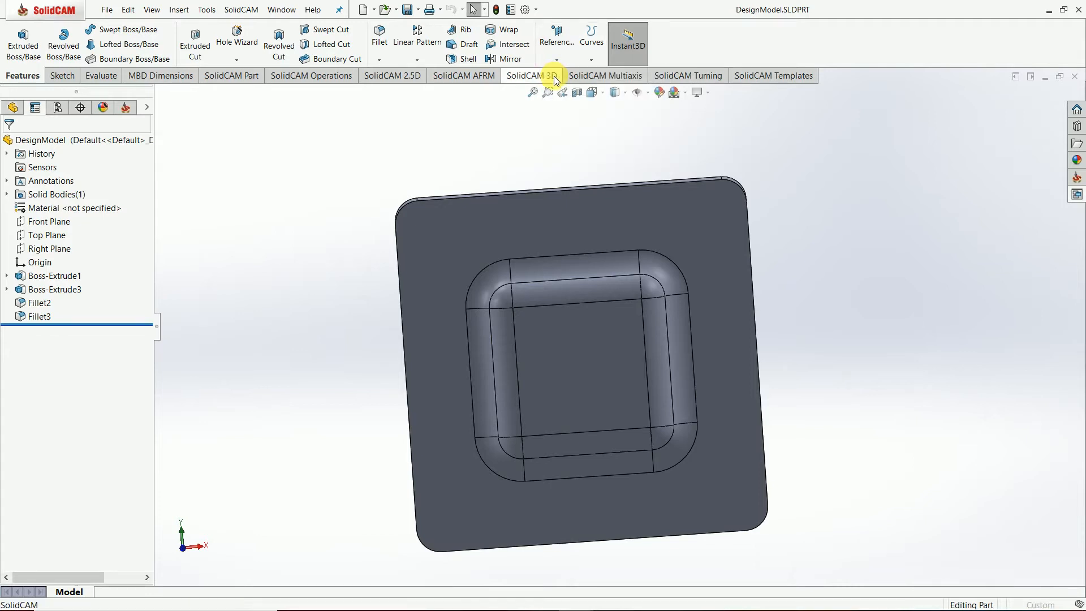
pyautogui.click(613, 368)
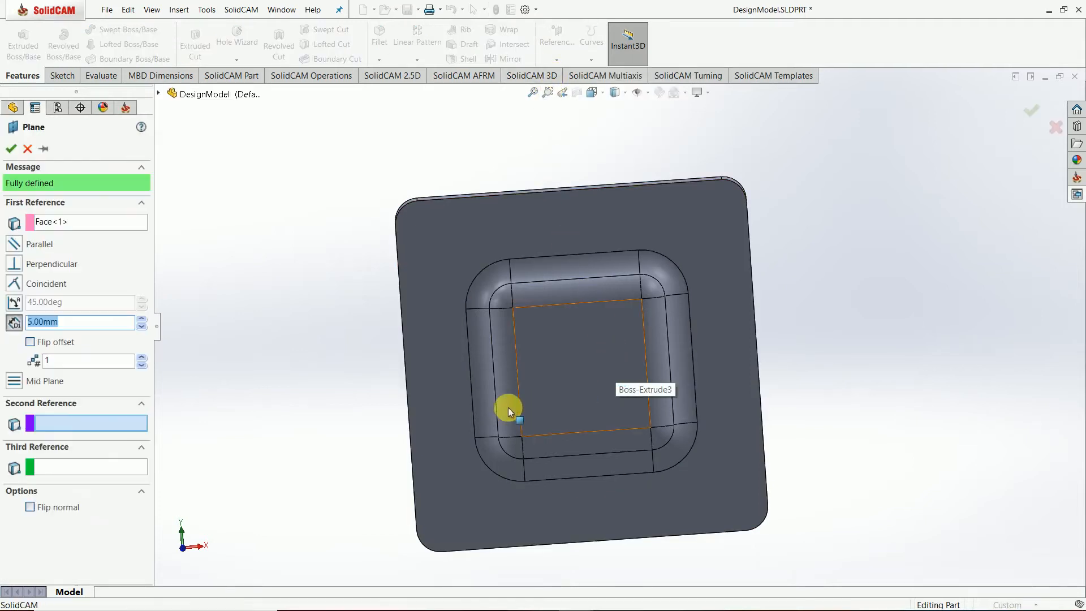
pyautogui.moveTo(315, 291); pyautogui.dragTo(315, 351, button='middle')
pyautogui.click(10, 150)
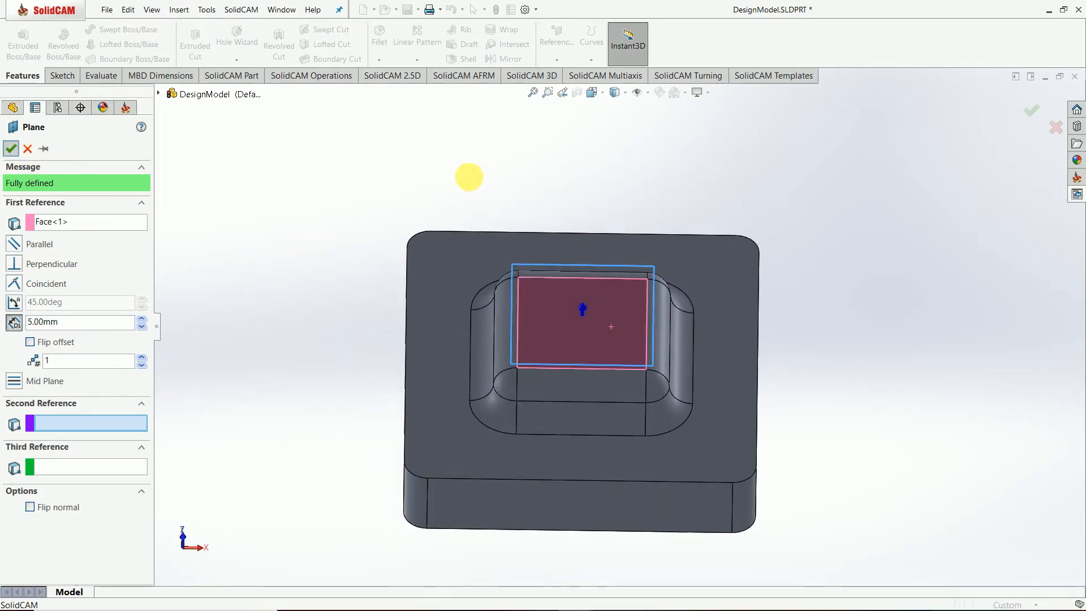
# - Start a sketch on the new offset plane and orient the view normal to it
pyautogui.moveTo(468, 218); pyautogui.dragTo(484, 296, button='middle')
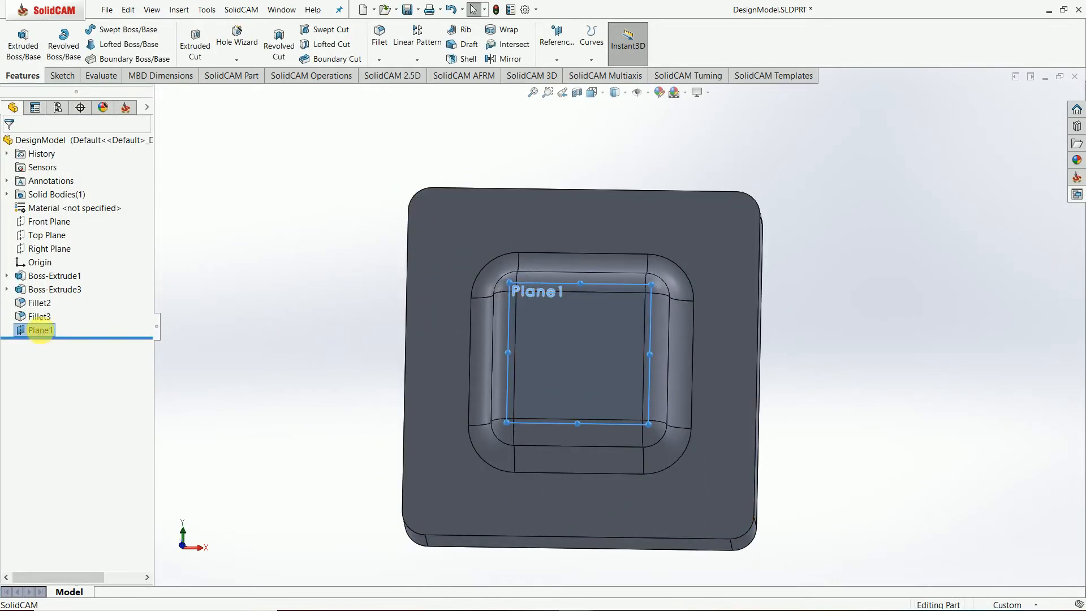
pyautogui.rightClick(41, 333)
pyautogui.click(53, 312)
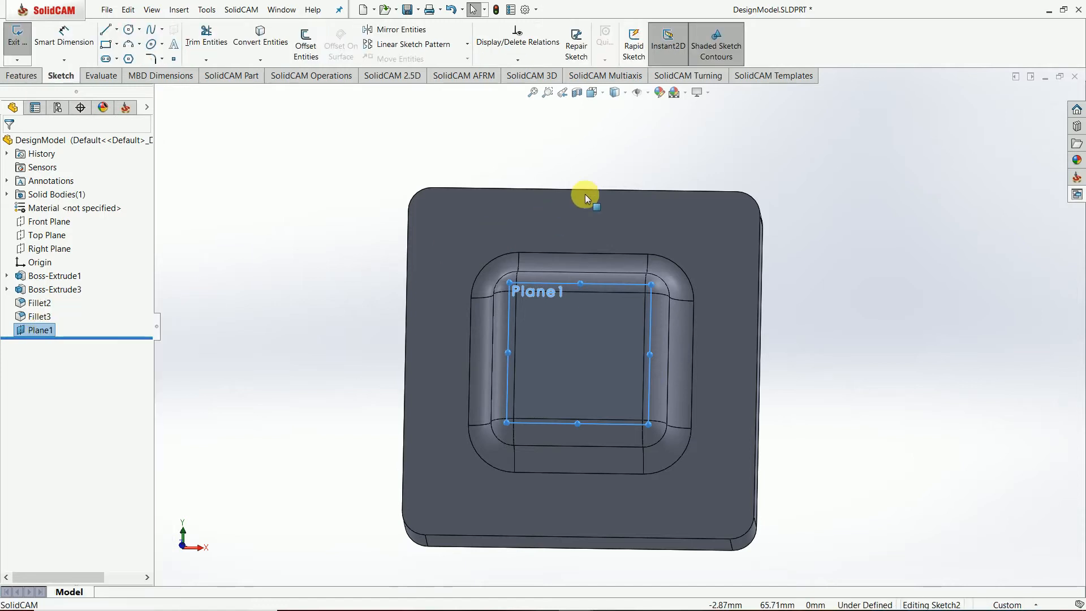
pyautogui.press('space')
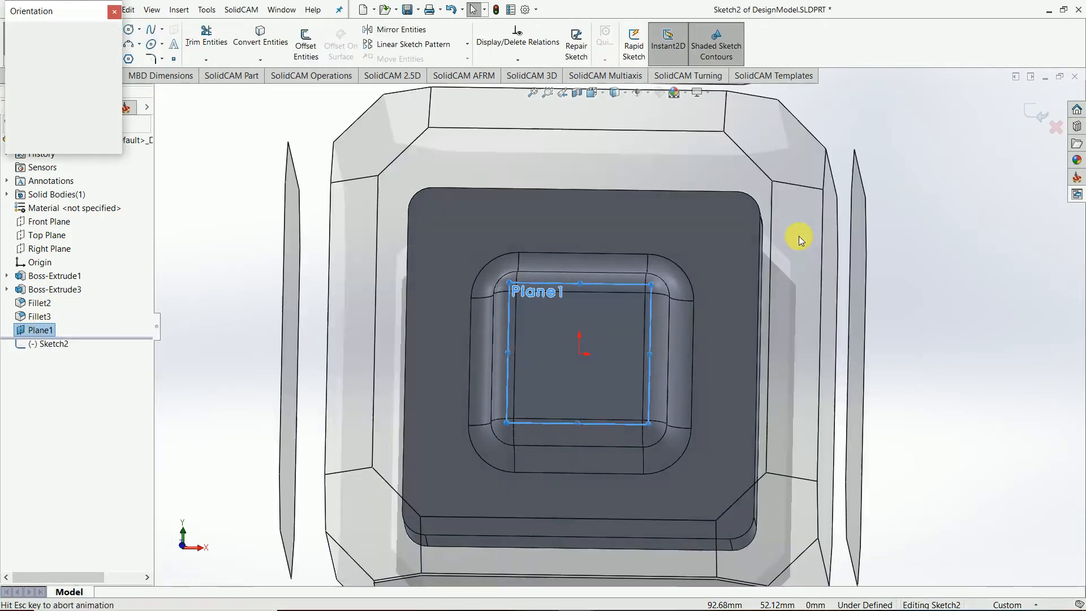
pyautogui.click(504, 314)
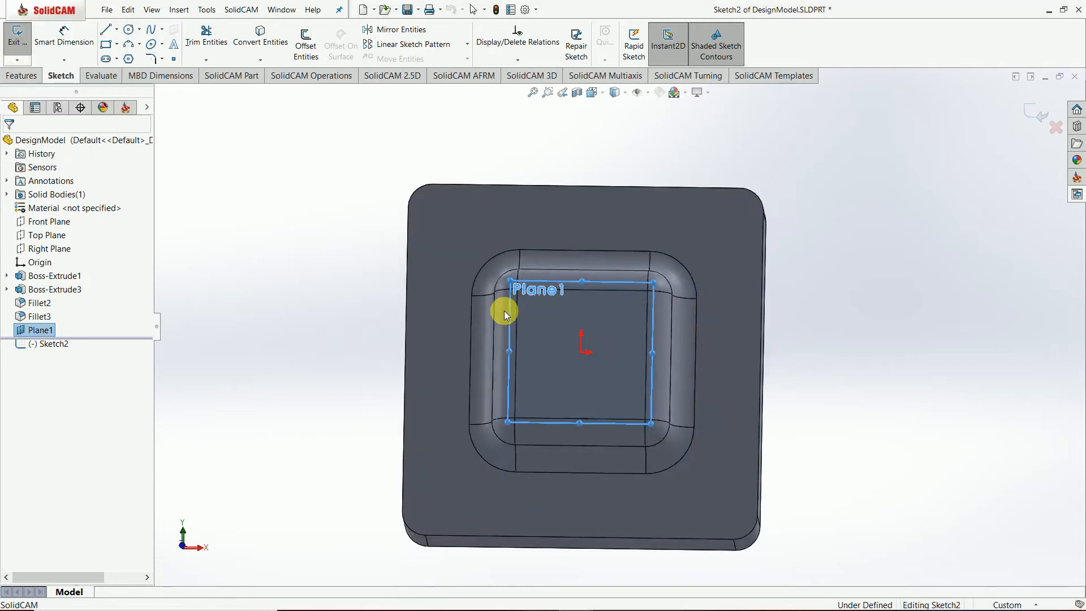
# - Sketch a three-point arc of about 118 mm radius across the block's lower-right corner, from the right edge to the bottom edge
pyautogui.click(134, 45)
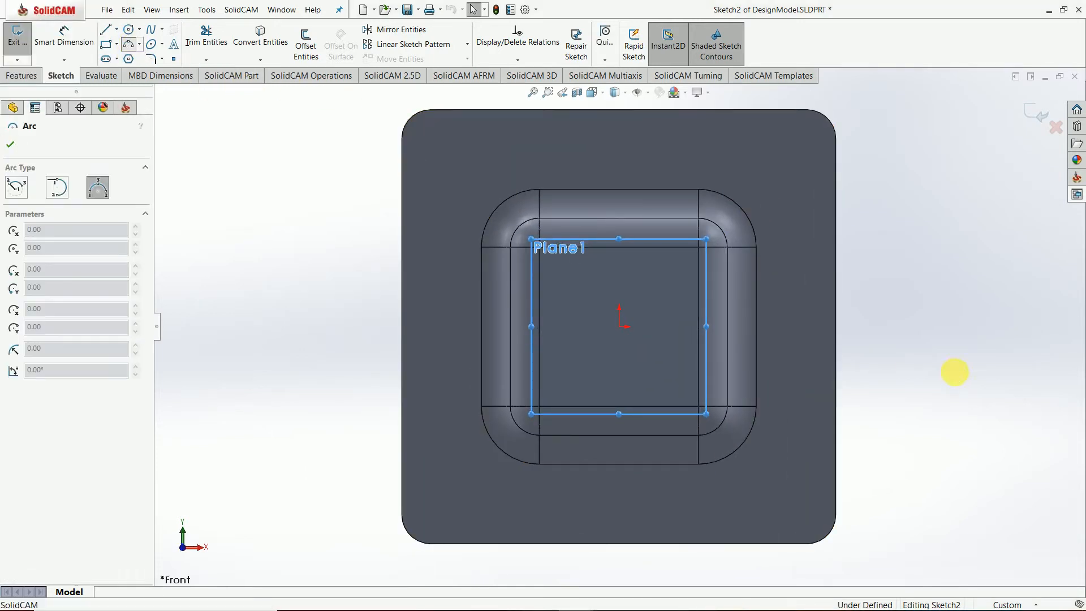
pyautogui.click(836, 327)
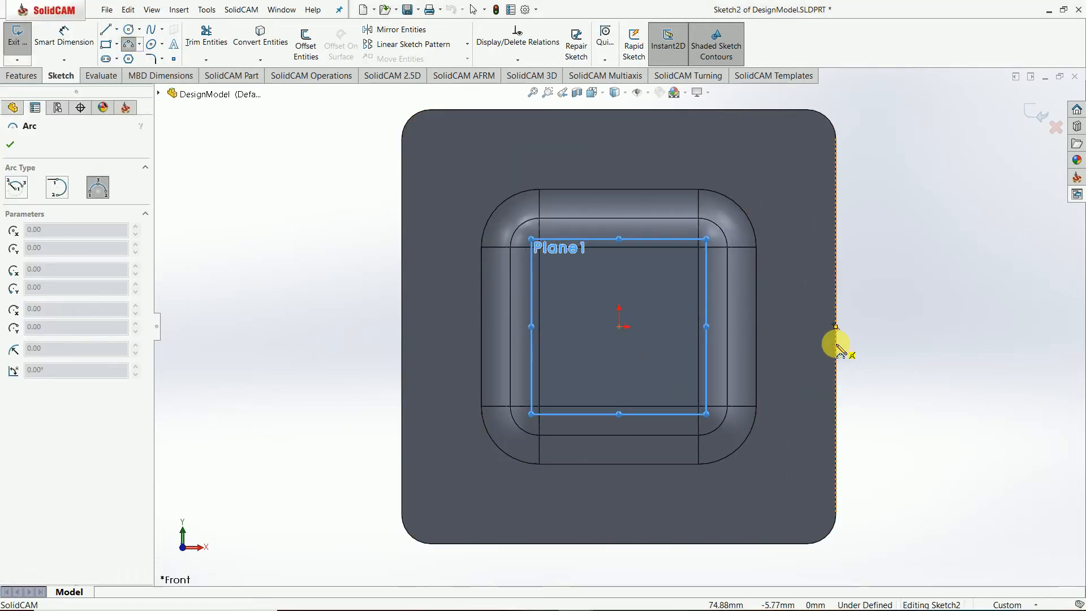
pyautogui.click(724, 544)
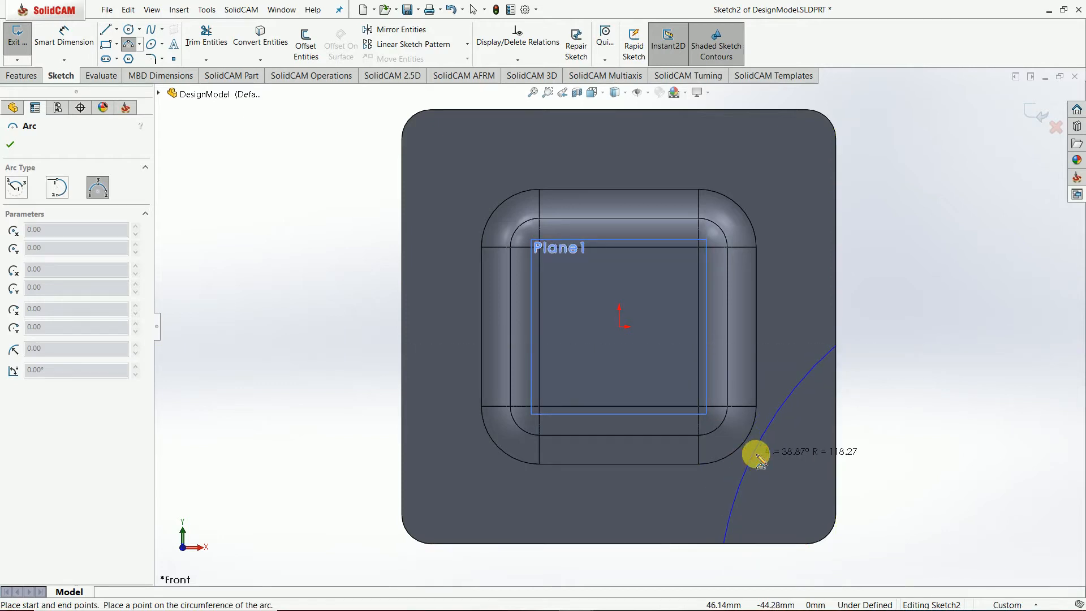
pyautogui.click(757, 457)
pyautogui.rightClick(952, 300)
pyautogui.click(968, 306)
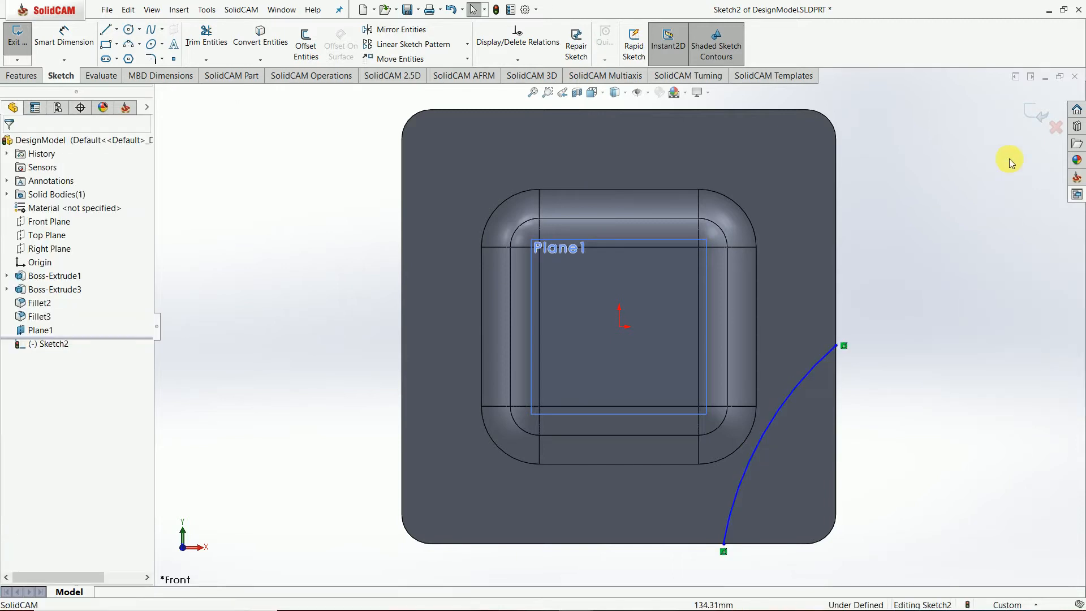
# - Finish the arc sketch and close the part to return to the 5AXIS3 assembly
pyautogui.click(1038, 120)
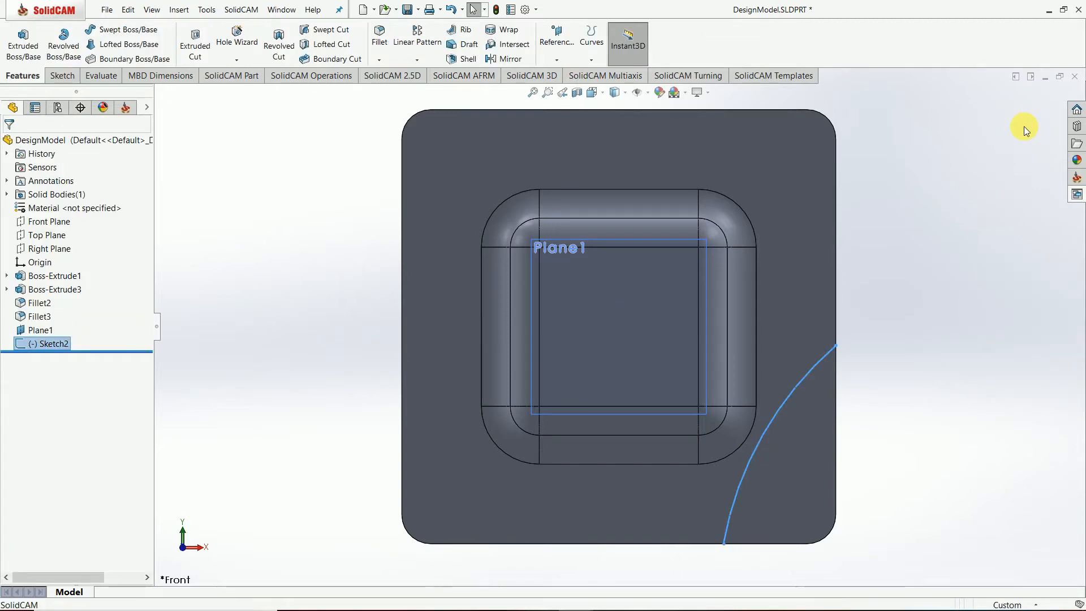
pyautogui.click(1074, 76)
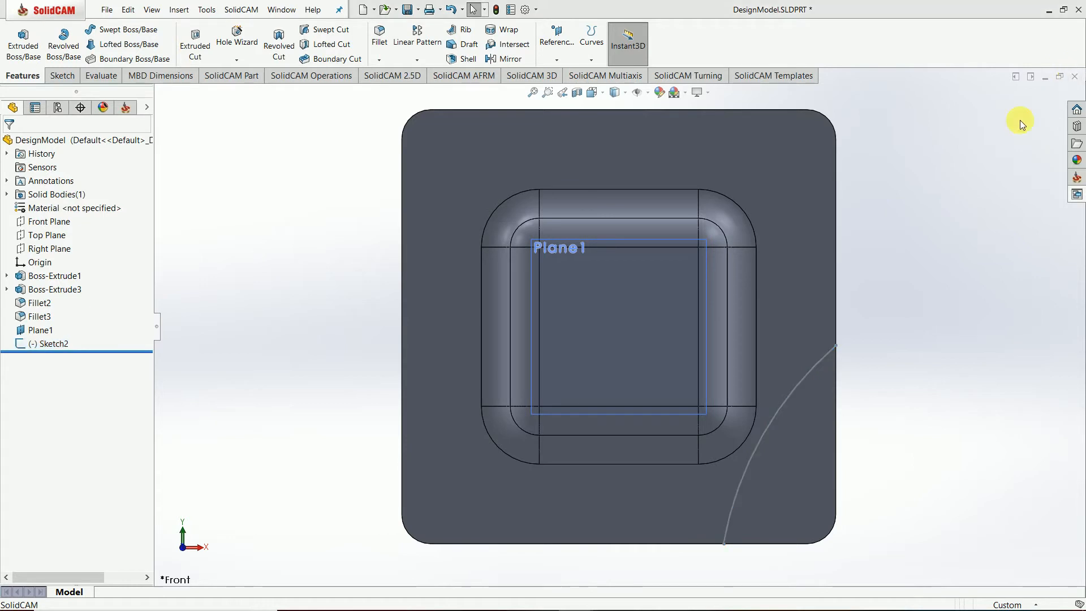
pyautogui.click(526, 314)
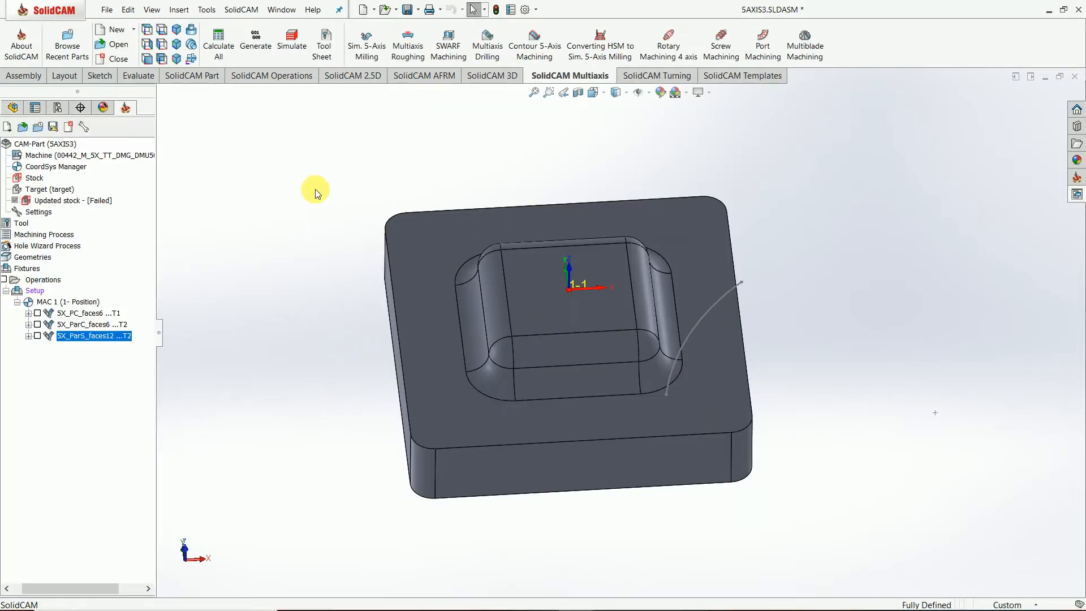
# - Start a new Perpendicular to curve Sim. 5-Axis Milling operation and begin defining a new drive surface geometry
pyautogui.click(366, 54)
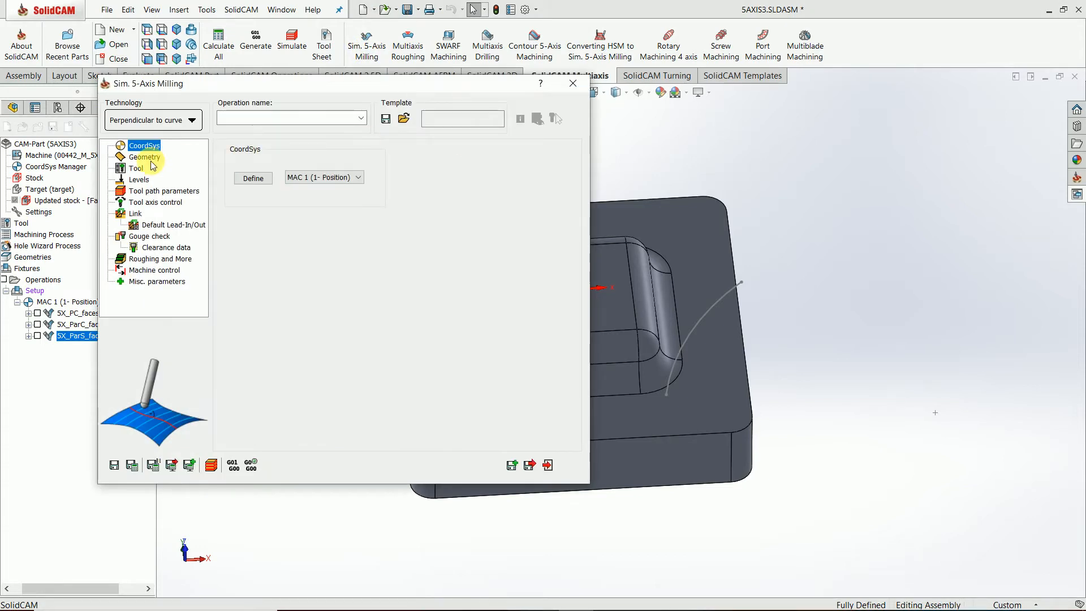
pyautogui.click(146, 157)
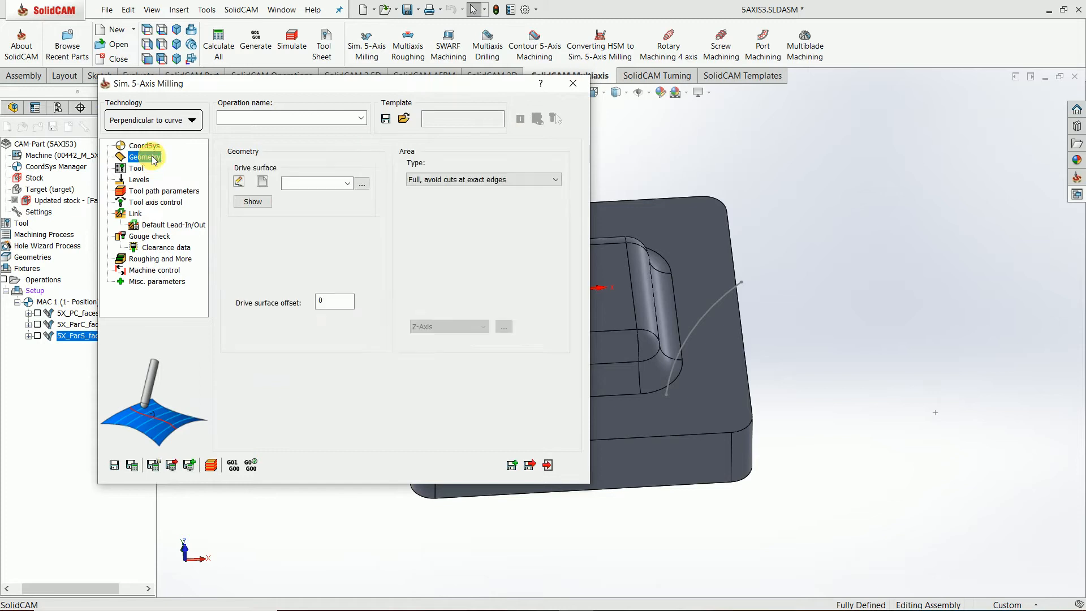
pyautogui.click(264, 182)
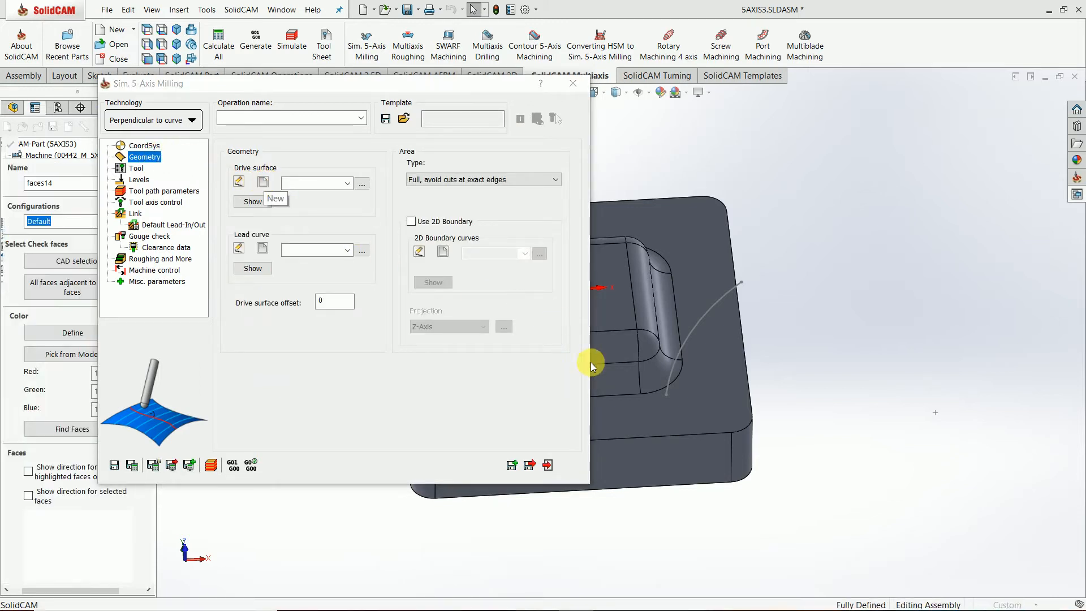
# - Select the pocket's floor and the fillet and corner faces along its front, left and right sides for the drive surface
pyautogui.click(586, 386)
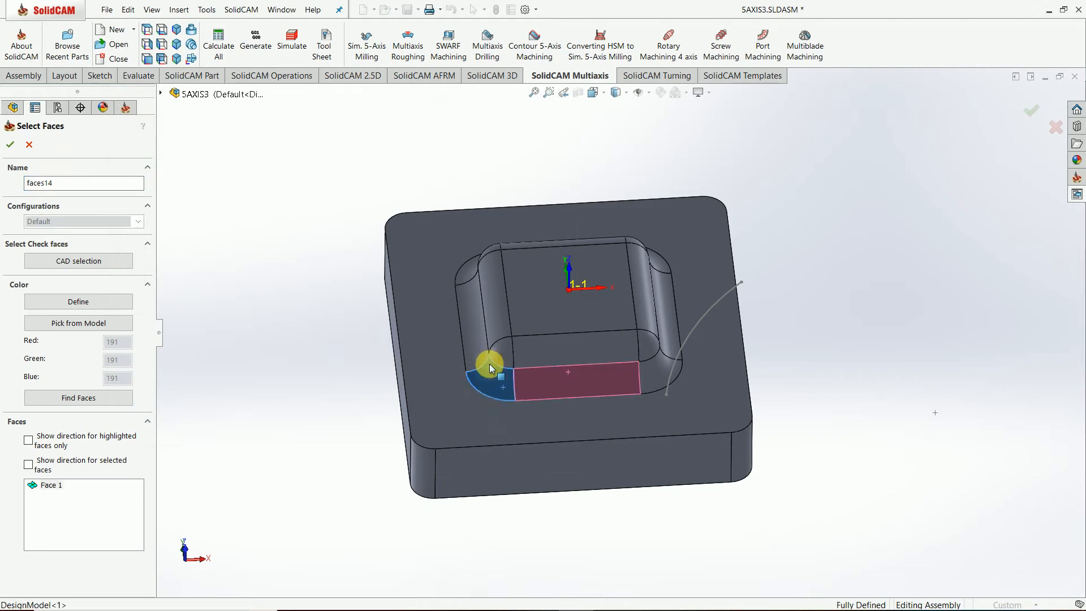
pyautogui.click(477, 337)
pyautogui.click(506, 349)
pyautogui.click(546, 355)
pyautogui.click(502, 319)
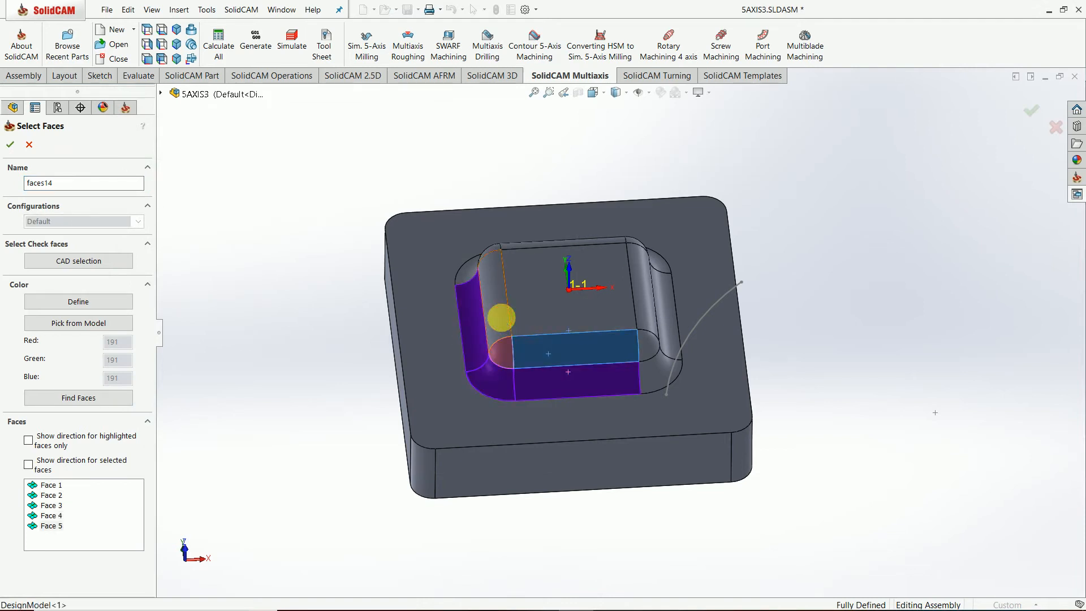
pyautogui.click(586, 325)
pyautogui.click(645, 349)
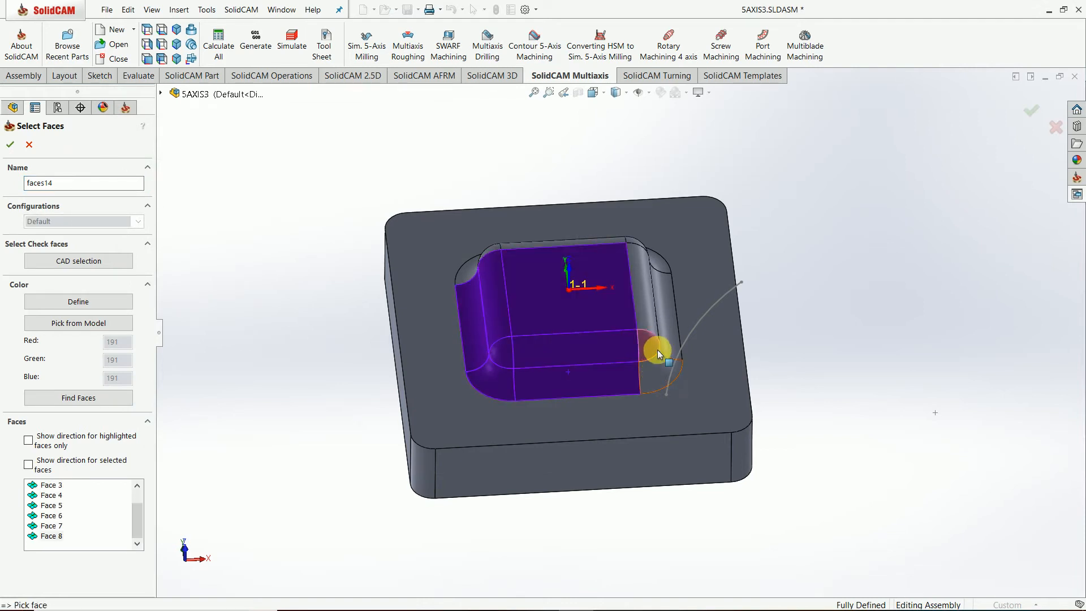
pyautogui.click(657, 356)
pyautogui.click(673, 333)
pyautogui.click(647, 310)
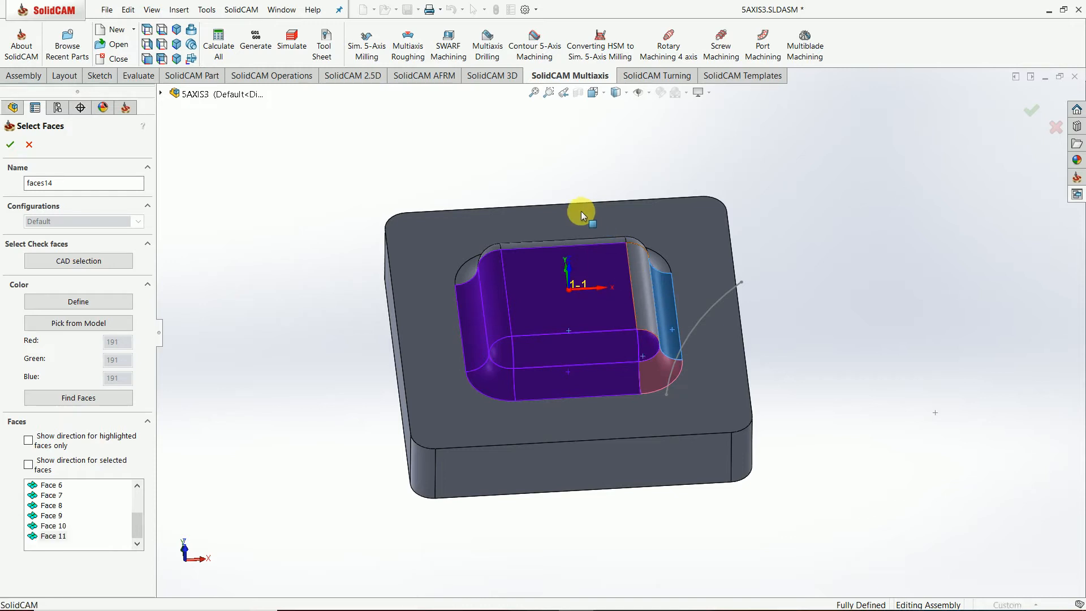
# - Add the pocket's remaining back wall, fillet and corner faces plus the block's top face to the drive surface and accept the geometry
pyautogui.moveTo(584, 222); pyautogui.dragTo(568, 418, button='middle')
pyautogui.click(642, 259)
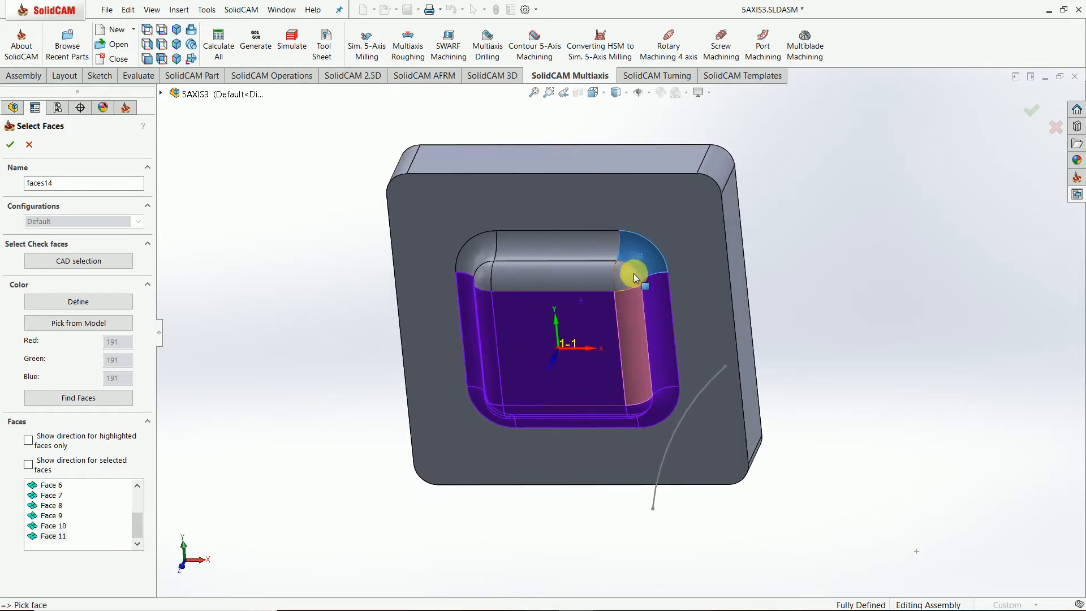
pyautogui.click(547, 249)
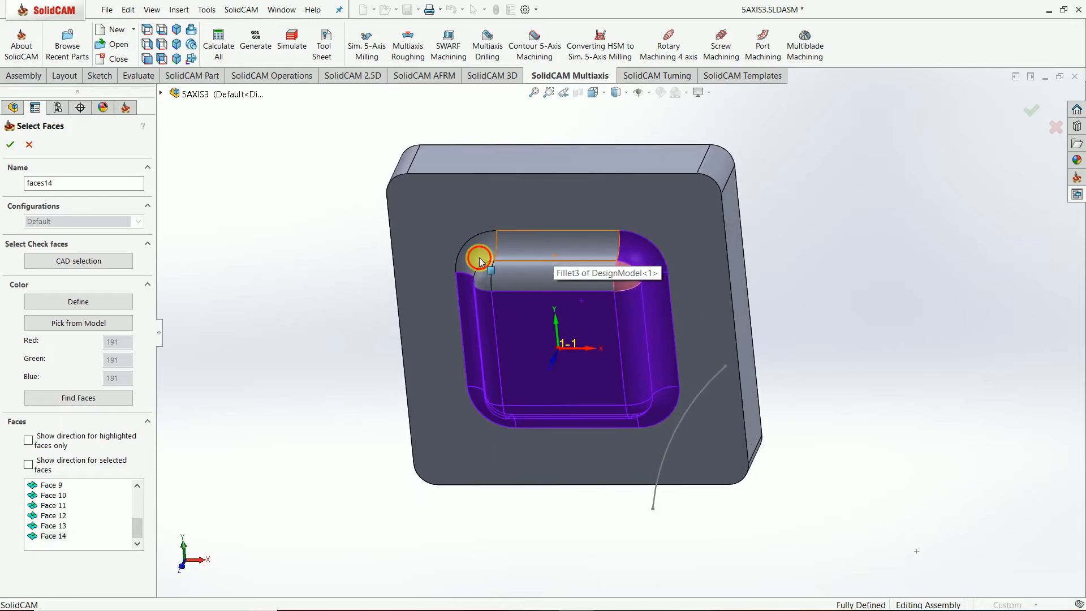
pyautogui.click(475, 254)
pyautogui.click(480, 272)
pyautogui.click(531, 283)
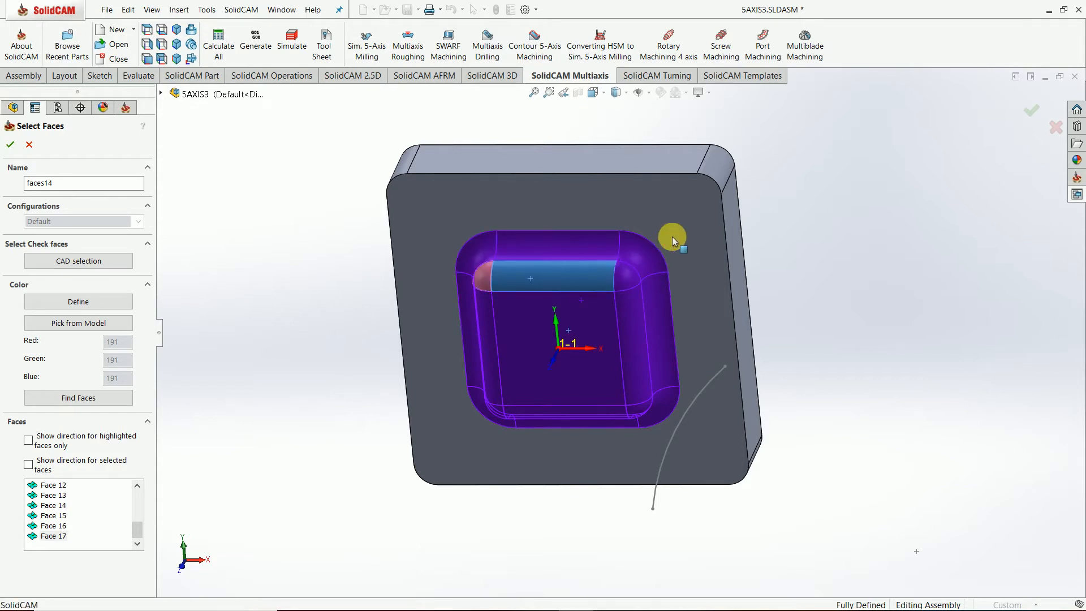
pyautogui.click(640, 356)
pyautogui.moveTo(361, 492); pyautogui.dragTo(350, 316, button='middle')
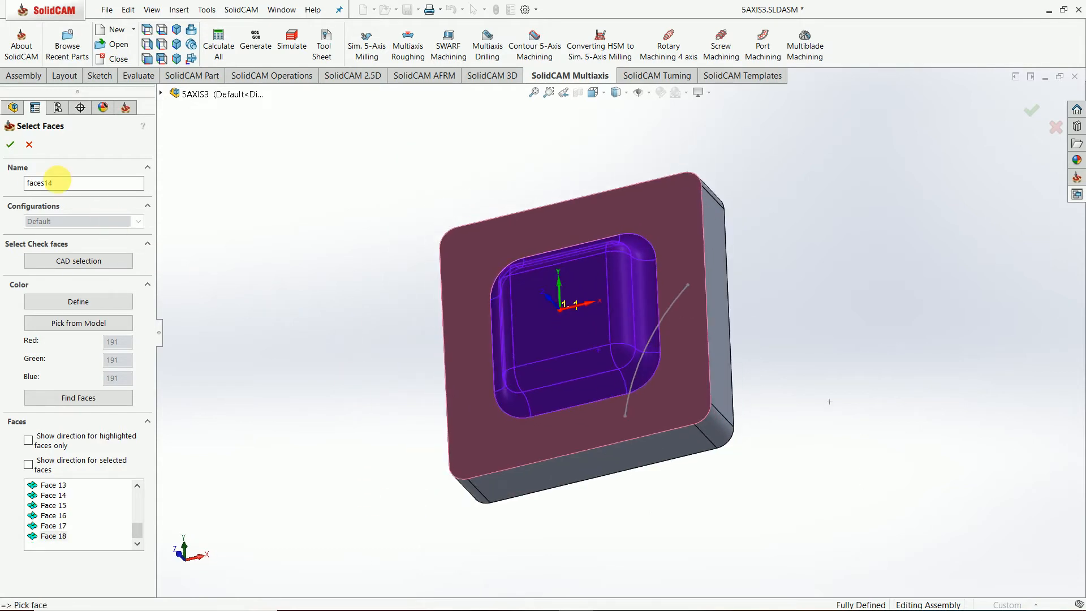
pyautogui.click(10, 146)
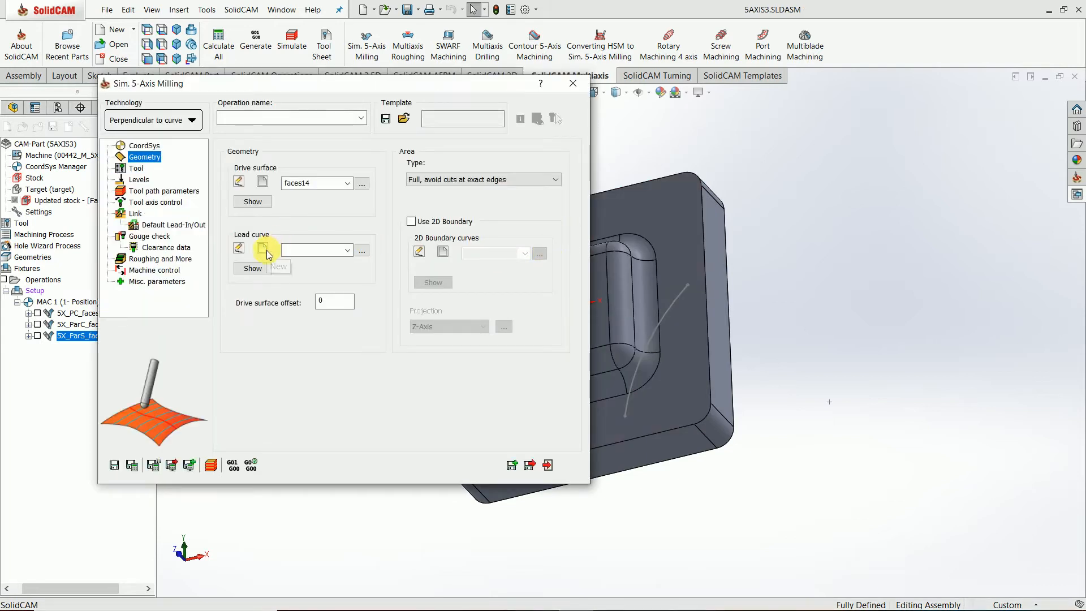
# - Define a new lead curve geometry from the sketched arc as a single chain and accept it
pyautogui.click(262, 248)
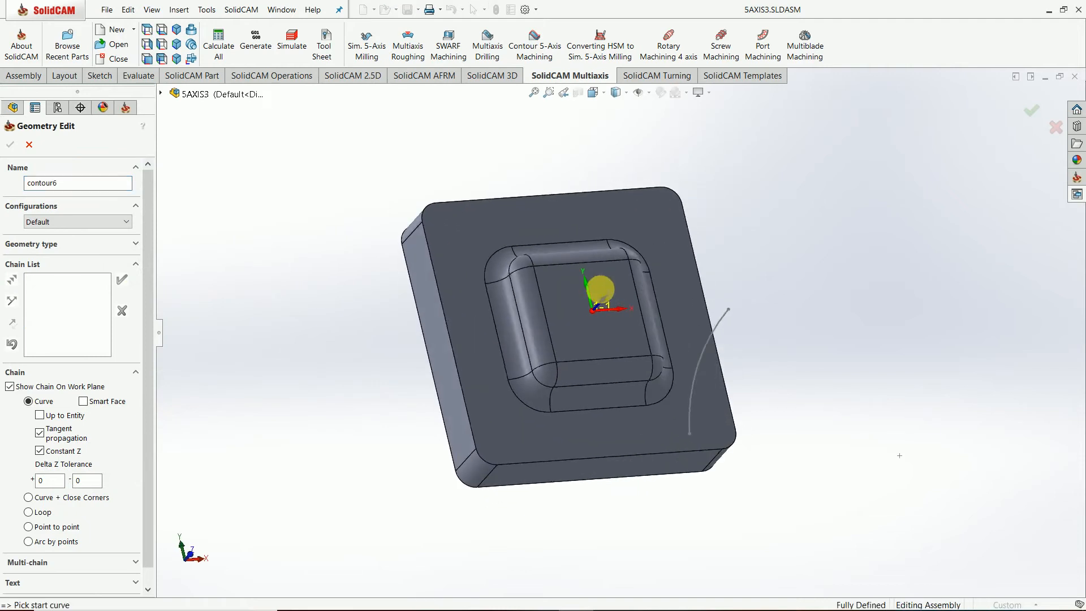
pyautogui.click(725, 314)
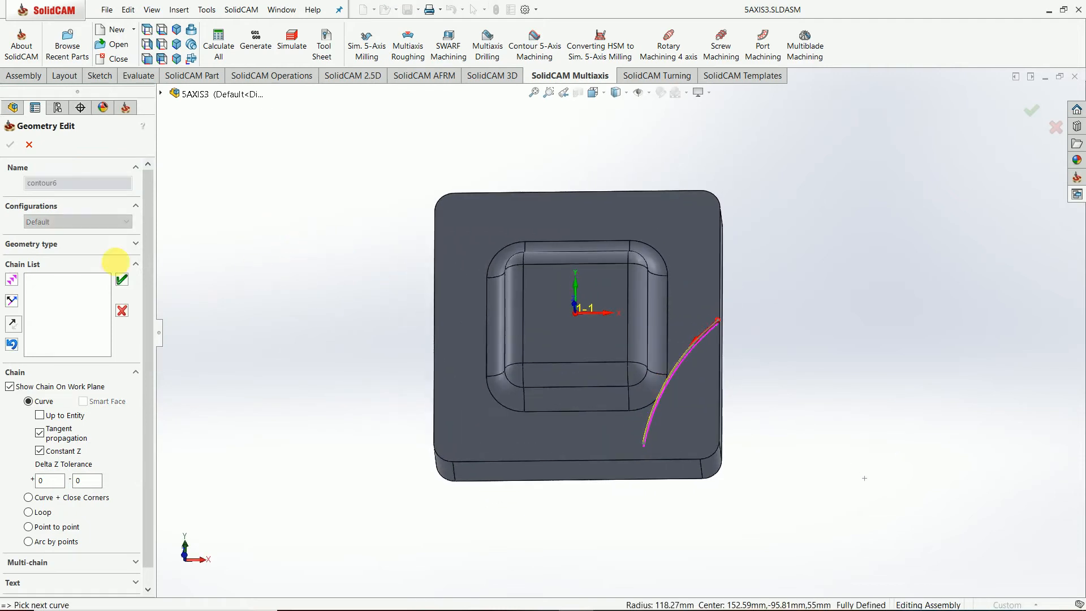
pyautogui.click(122, 280)
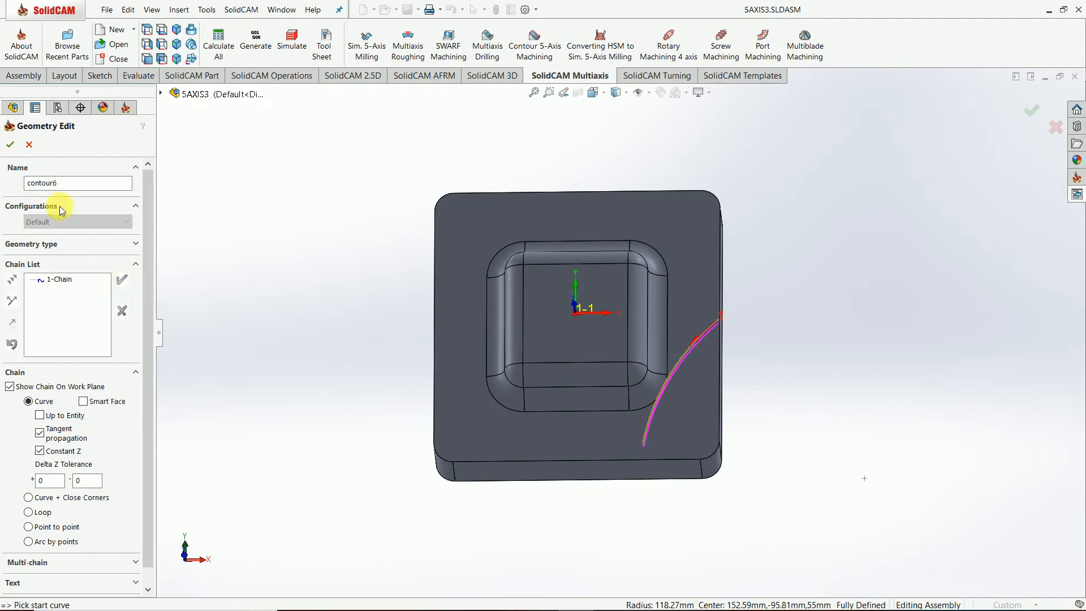
pyautogui.click(9, 146)
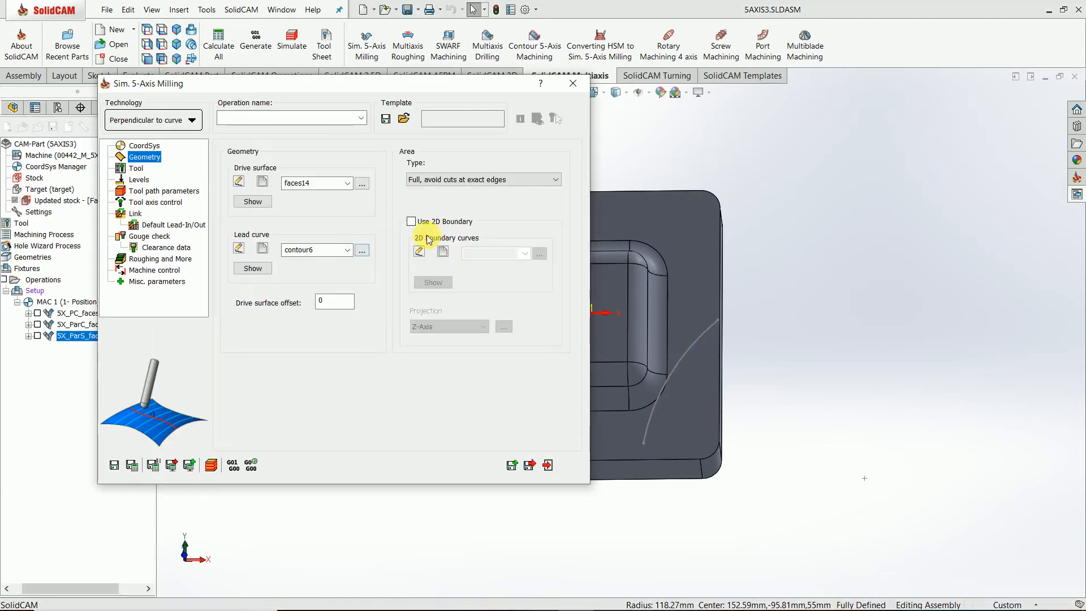
# - Assign tool number 2, the 6 mm ball nose mill, to the operation
pyautogui.click(136, 169)
pyautogui.click(310, 364)
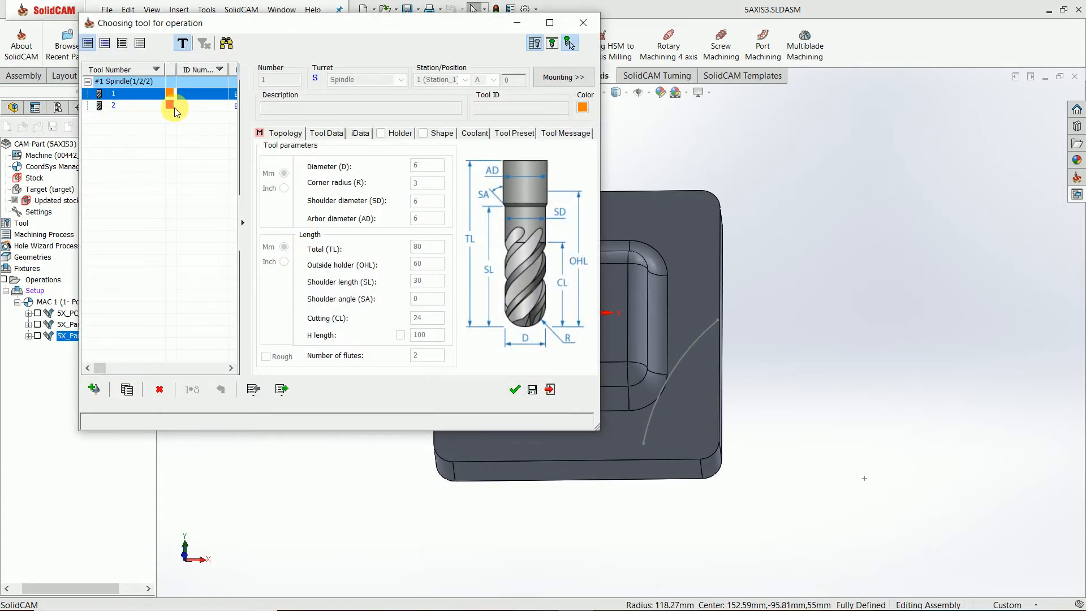
pyautogui.click(174, 107)
pyautogui.click(513, 389)
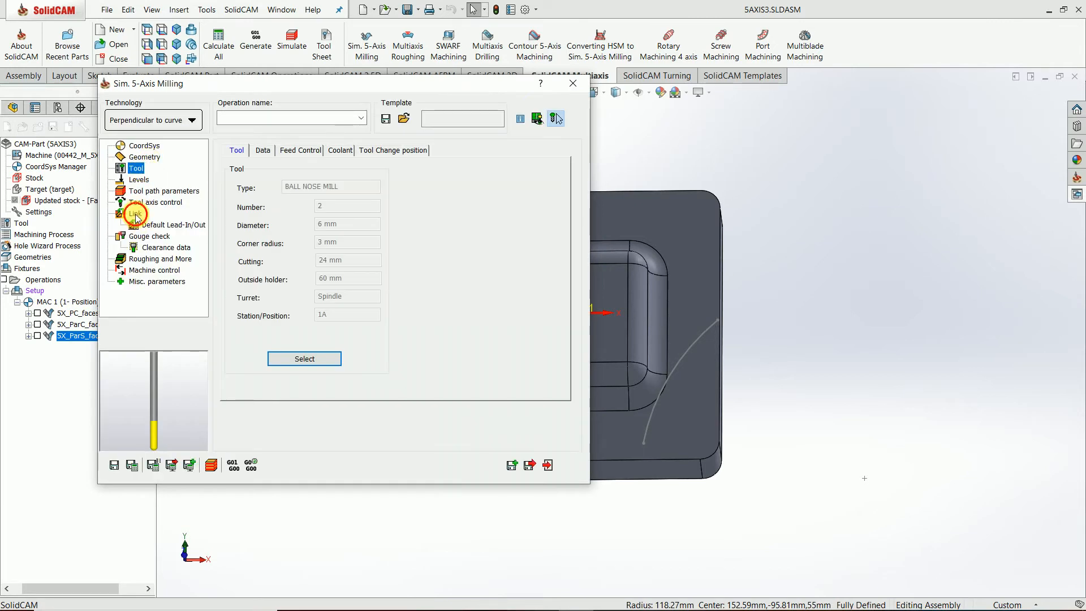
# - Set the small move size for links between slices to 500% of step over, and save and calculate the operation
pyautogui.click(136, 214)
pyautogui.click(298, 151)
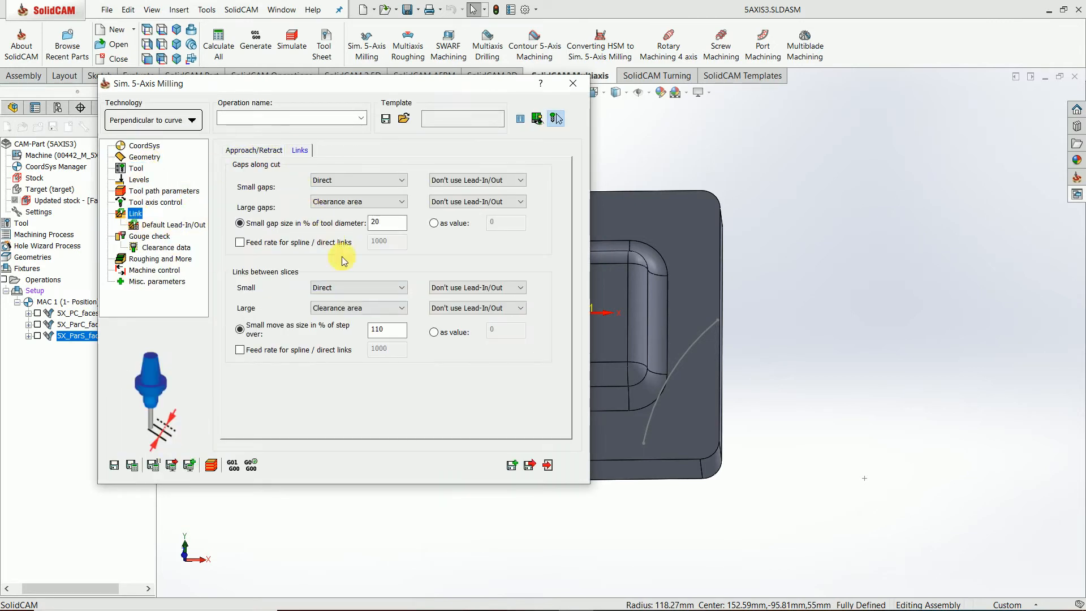
pyautogui.doubleClick(387, 329)
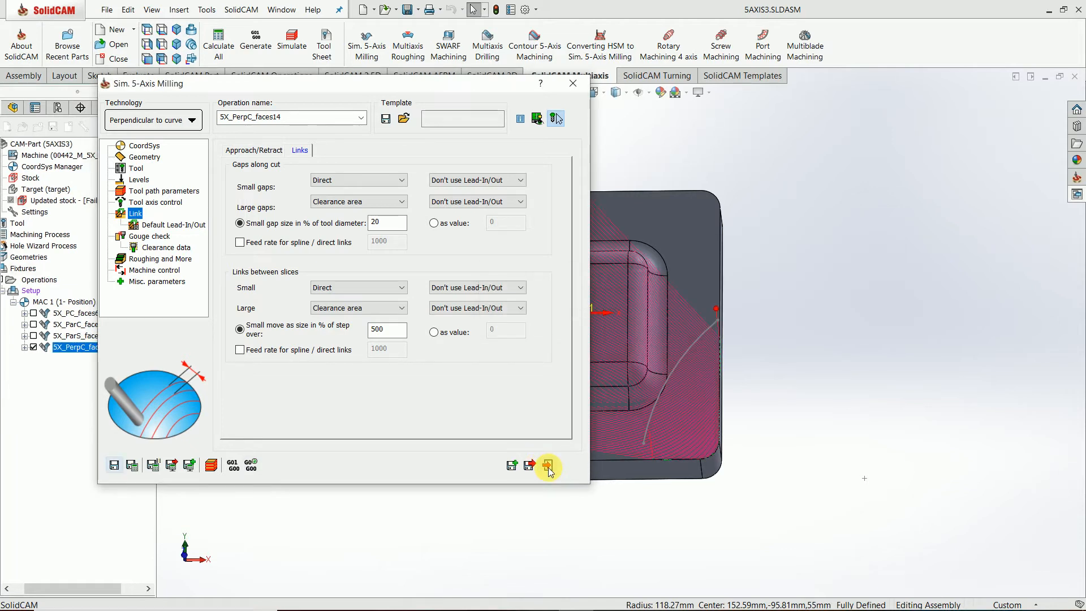
# - Review the tool path parameters and inspect in the front view how the calculated passes cover the block relative to the arc's ends
pyautogui.click(146, 181)
pyautogui.click(148, 191)
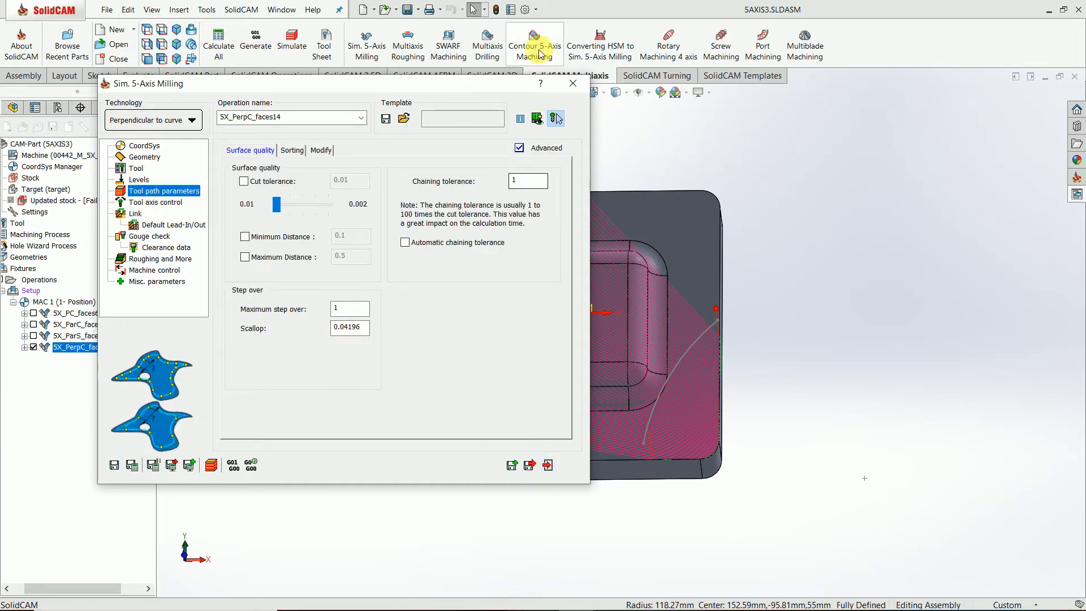
pyautogui.click(484, 84)
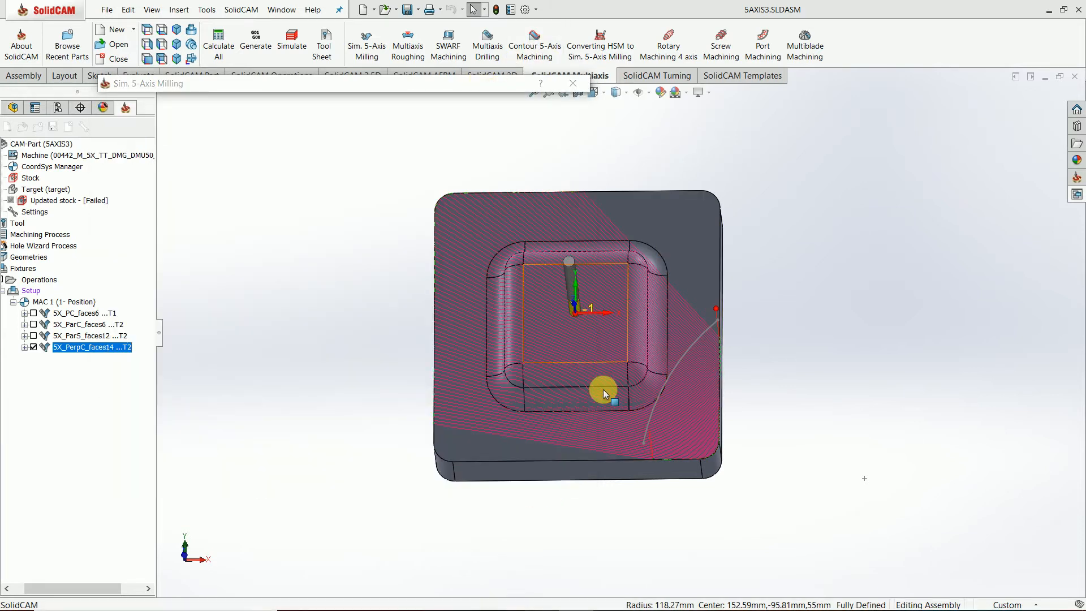
pyautogui.moveTo(603, 389); pyautogui.dragTo(576, 371, button='middle')
pyautogui.press('space')
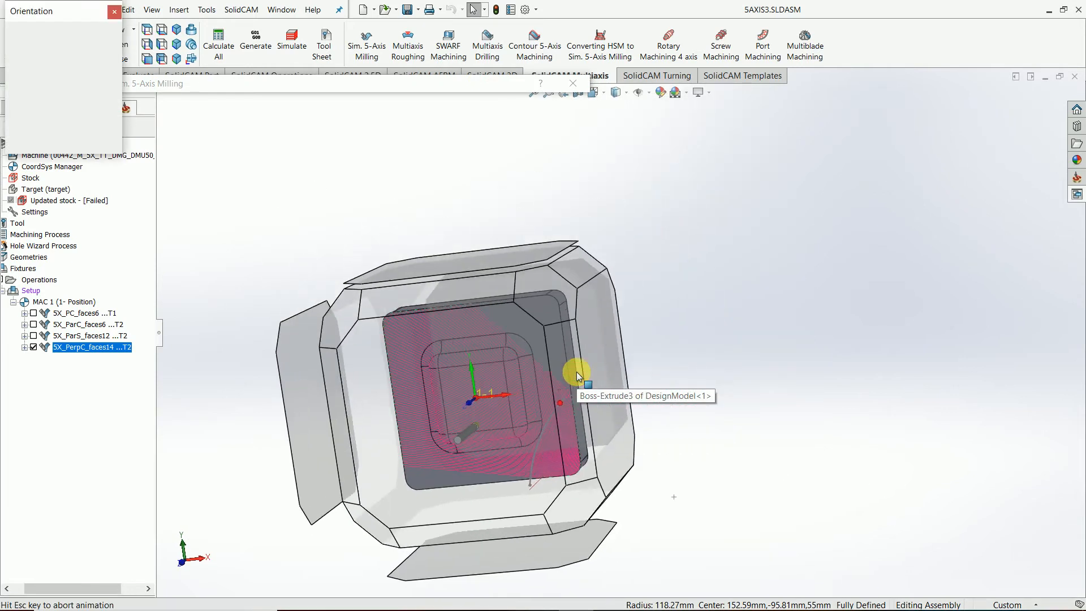
pyautogui.click(428, 400)
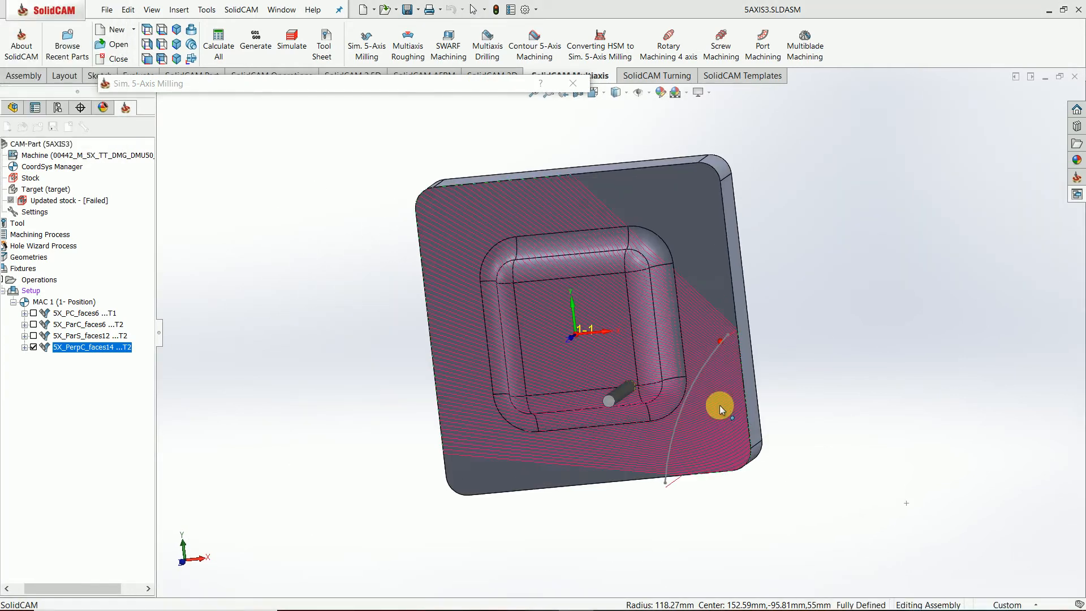
pyautogui.scroll(-2, 757, 443)
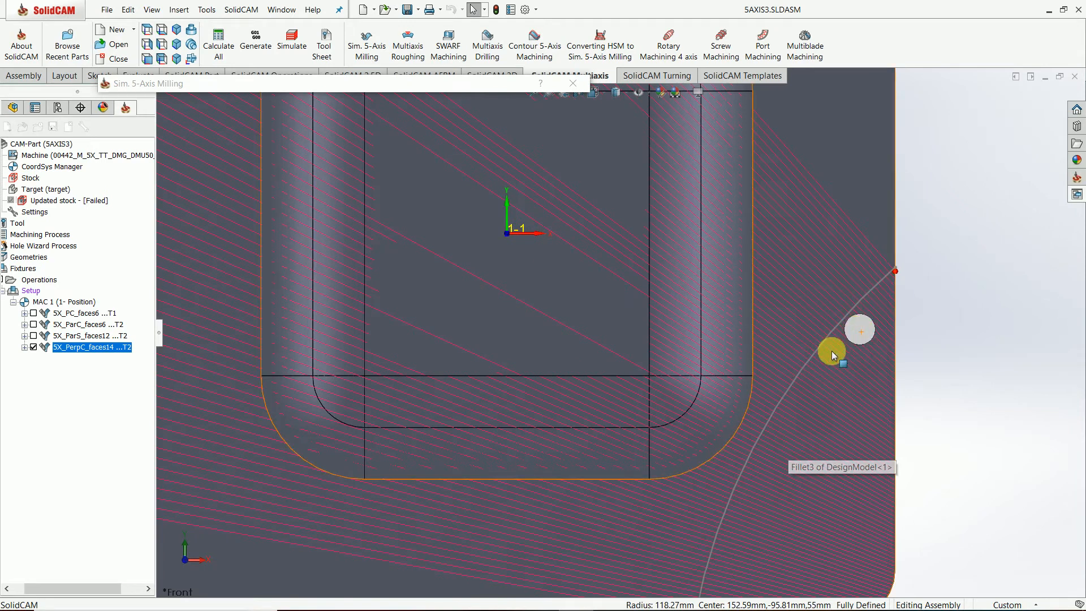
pyautogui.scroll(-2, 780, 157)
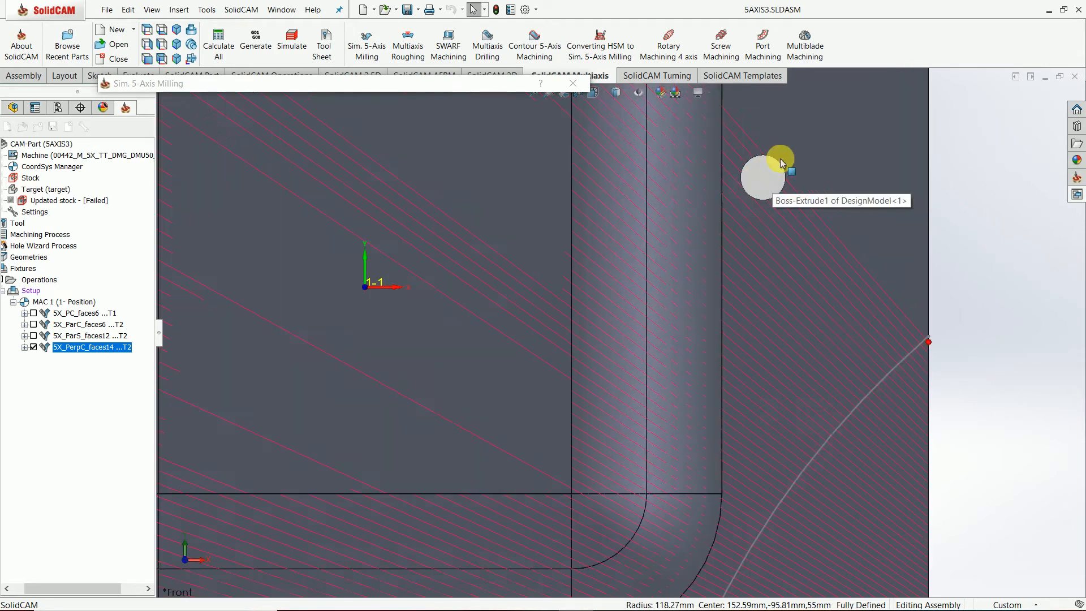
pyautogui.scroll(2, 646, 367)
pyautogui.scroll(3, 646, 368)
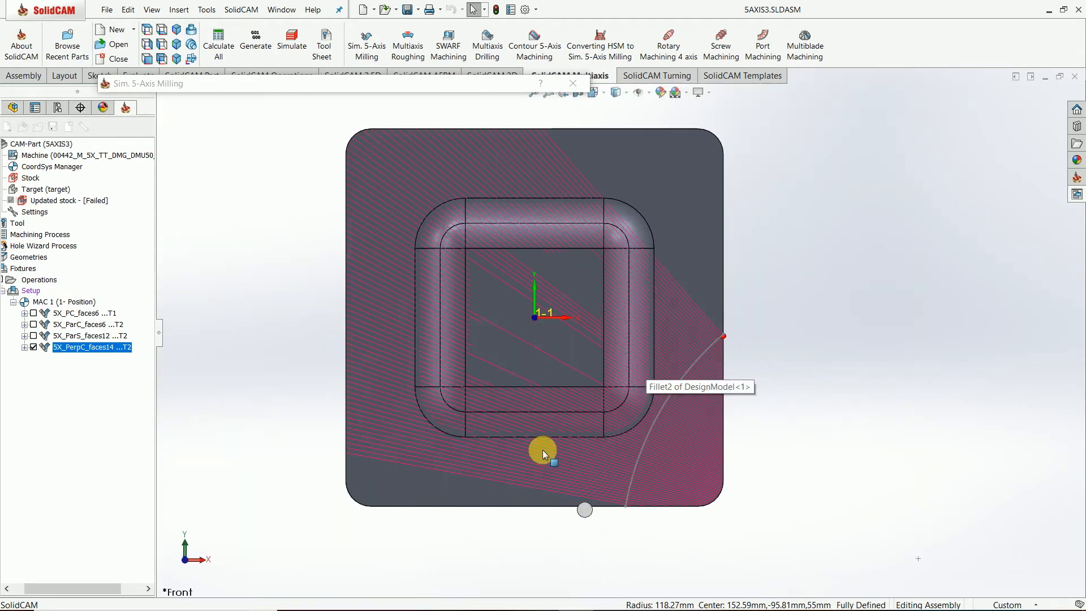
pyautogui.scroll(-4, 509, 458)
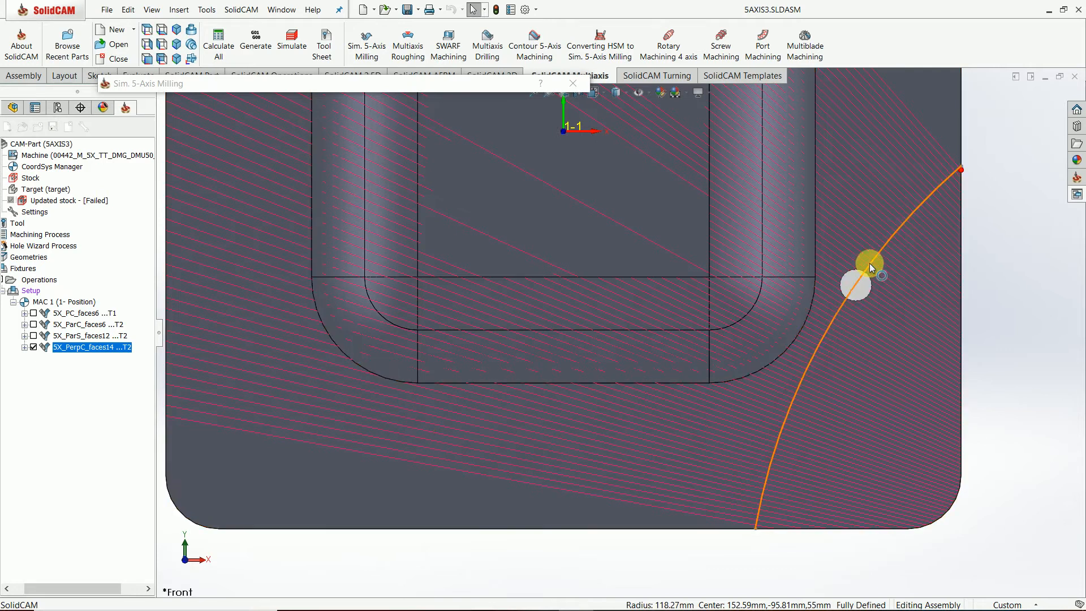
pyautogui.scroll(4, 928, 226)
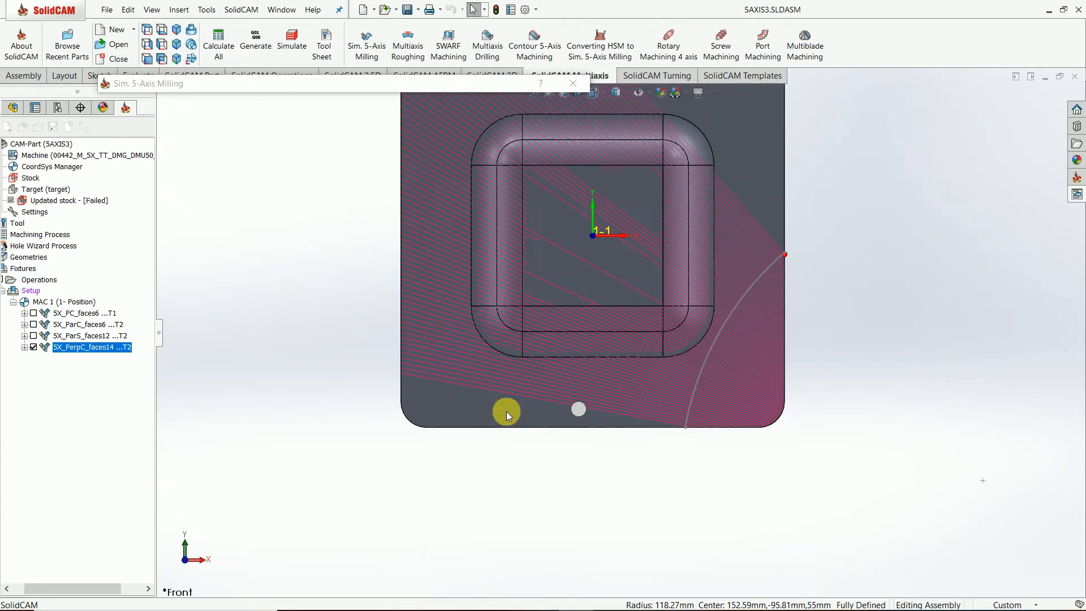
pyautogui.click(450, 405)
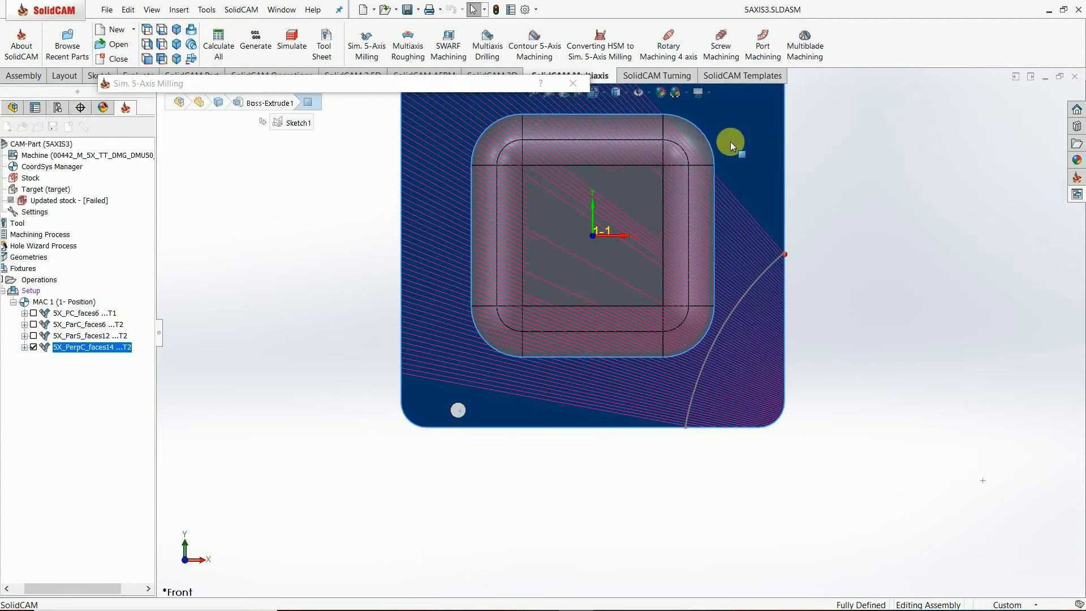
pyautogui.click(954, 242)
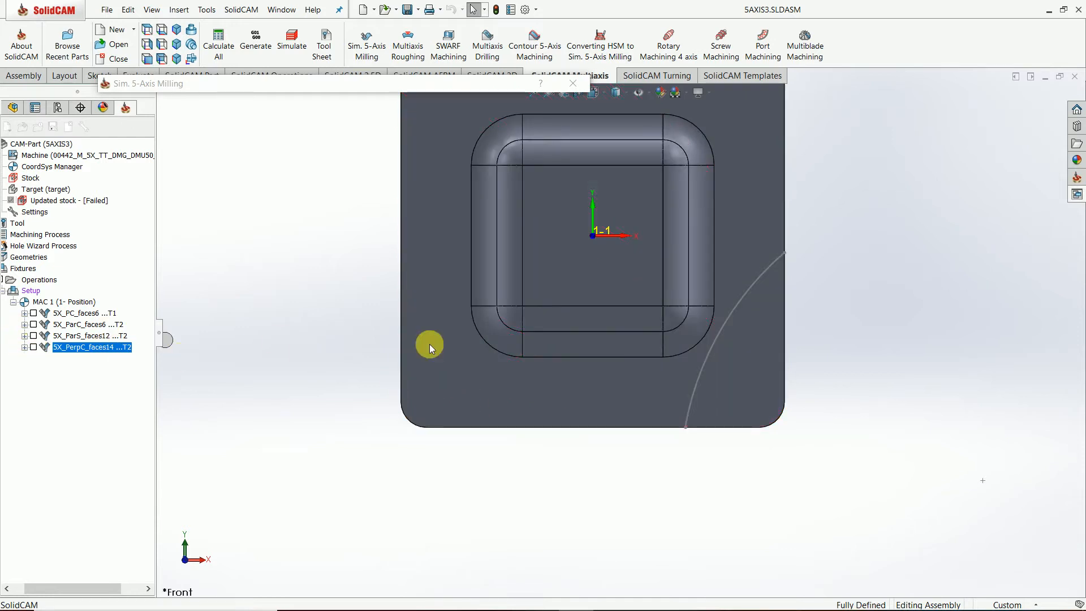
# - Edit the DesignModel part within the assembly and open the arc's sketch, Sketch2, for editing
pyautogui.rightClick(622, 399)
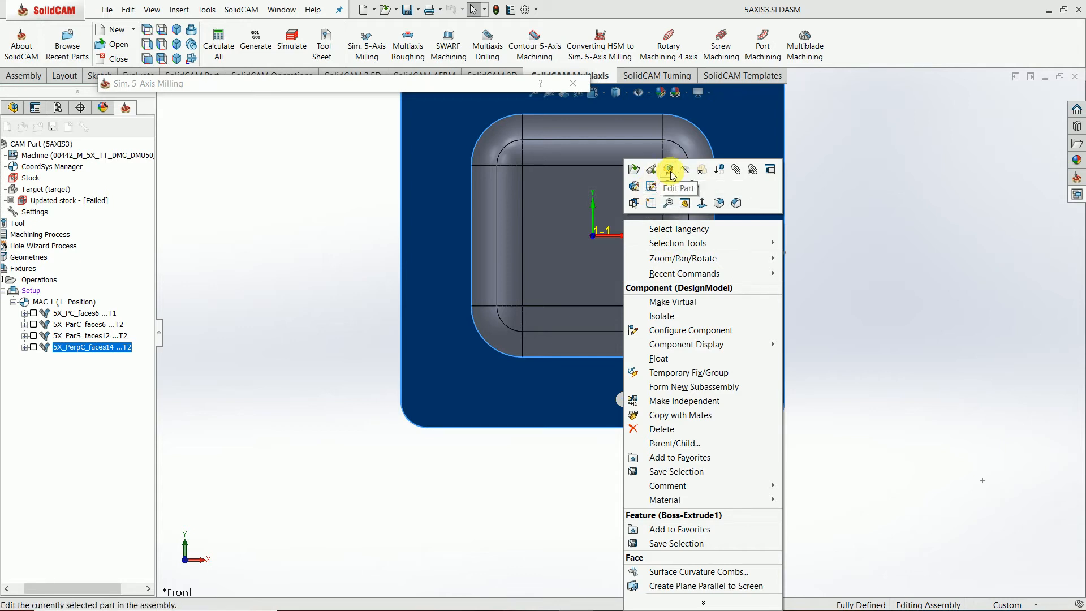
pyautogui.click(667, 169)
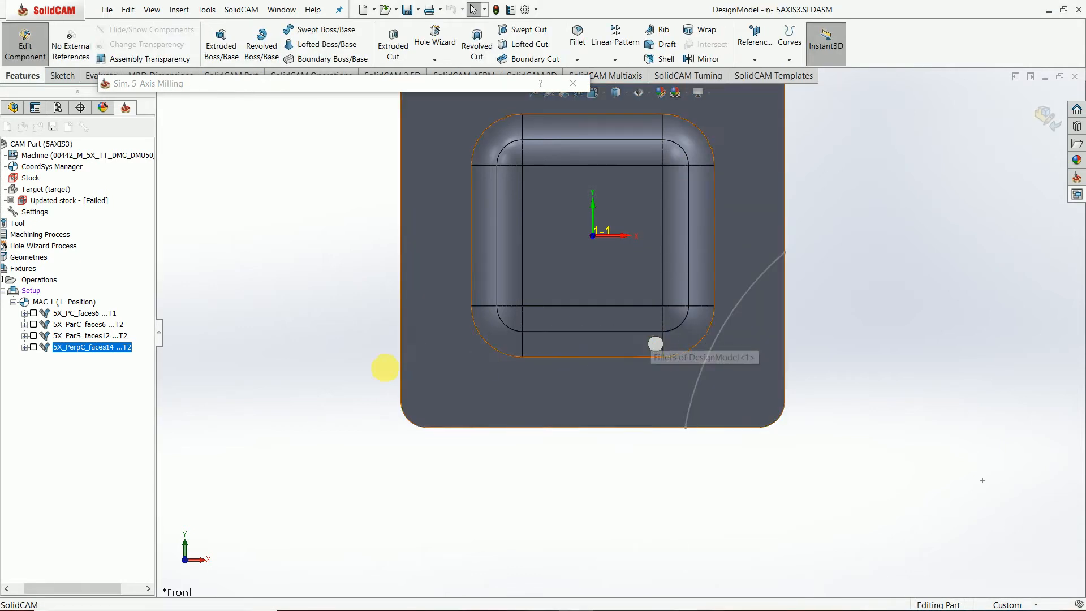
pyautogui.click(13, 108)
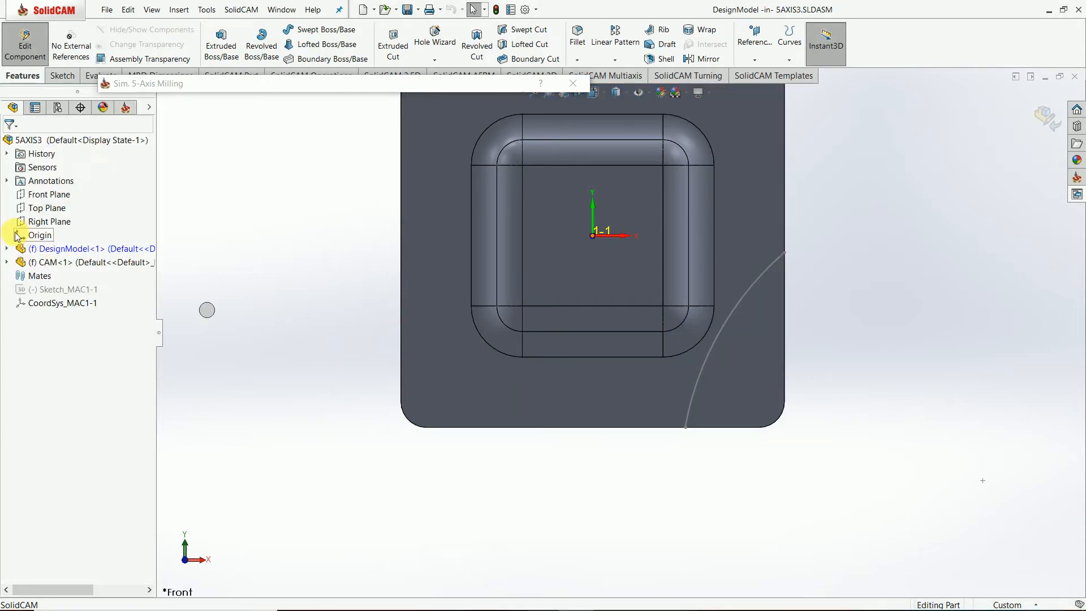
pyautogui.click(7, 249)
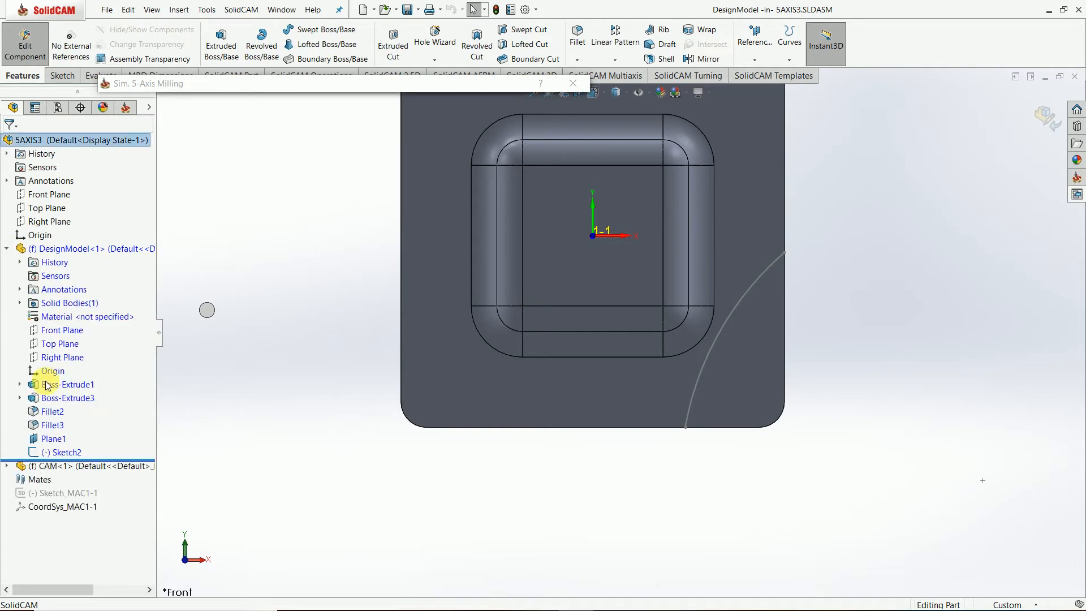
pyautogui.click(61, 452)
pyautogui.click(74, 425)
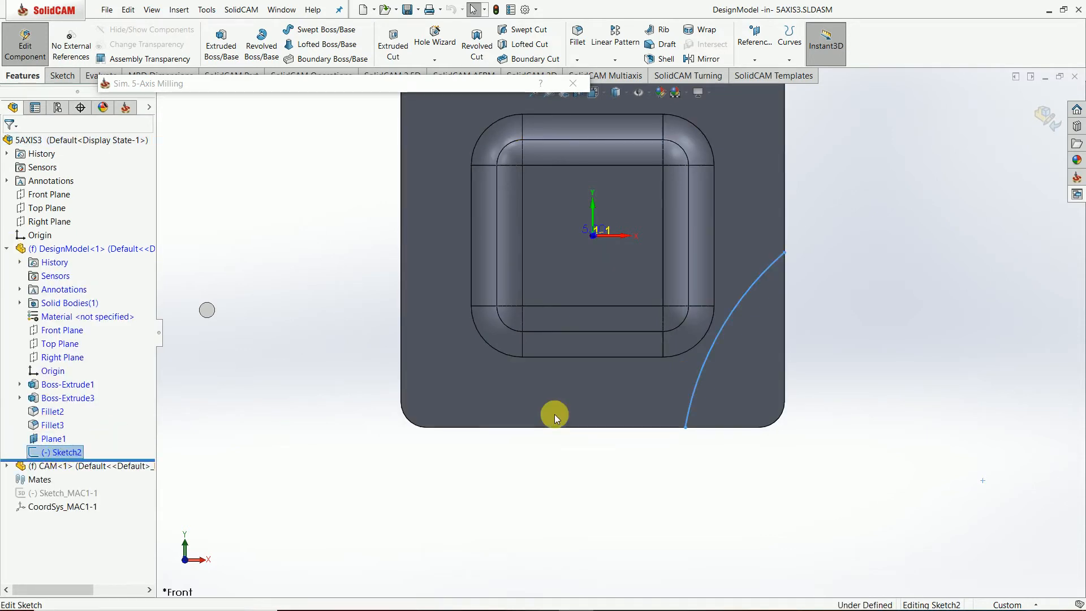
# - Delete the sketch relations that tie the arc's two endpoints to the block's right and bottom edges
pyautogui.scroll(-3, 837, 266)
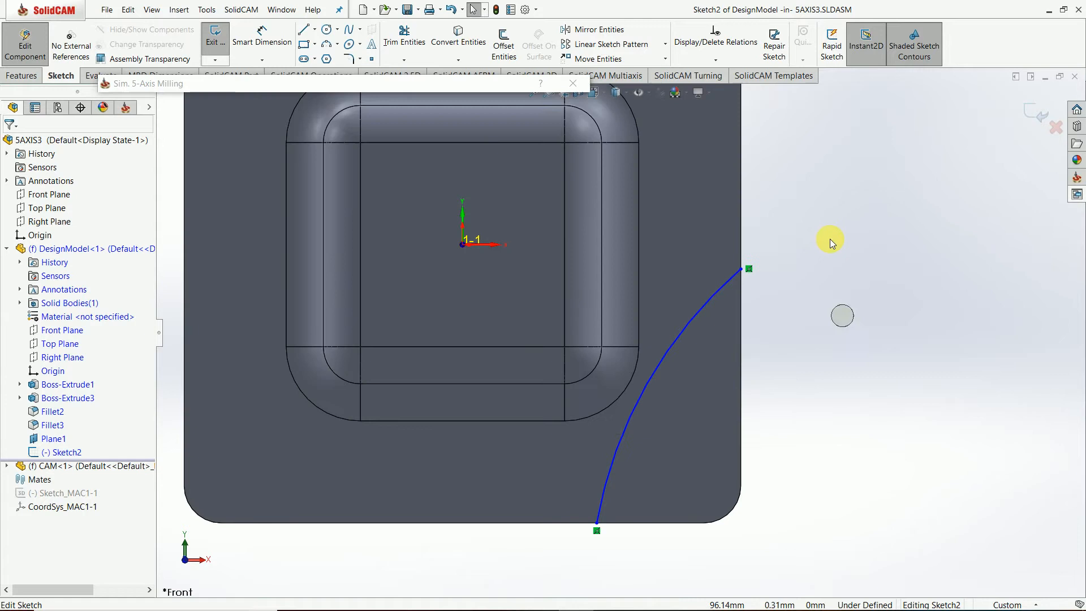
pyautogui.rightClick(749, 274)
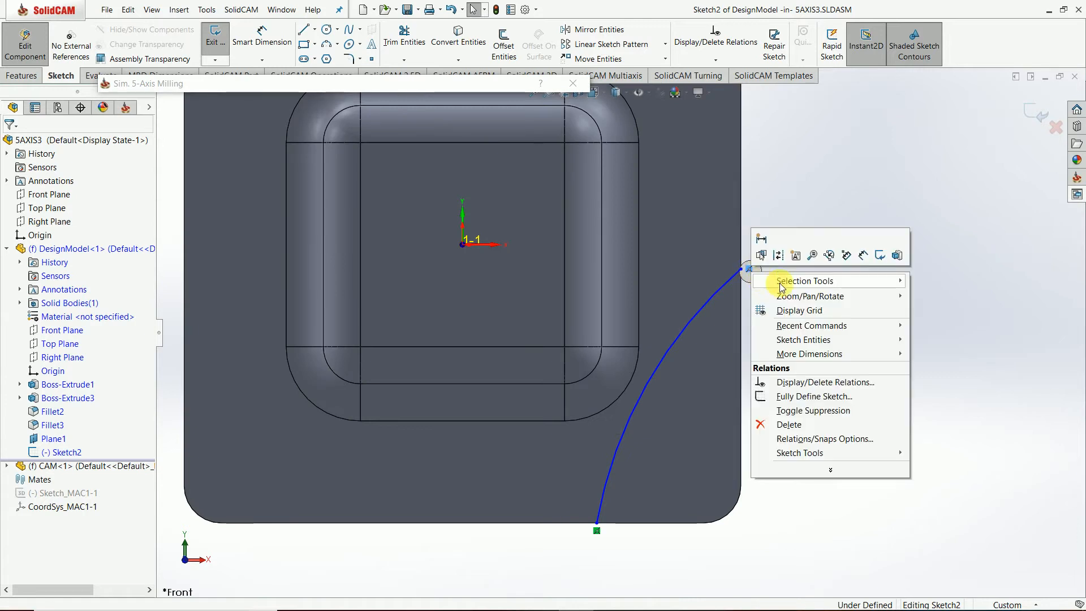
pyautogui.click(788, 424)
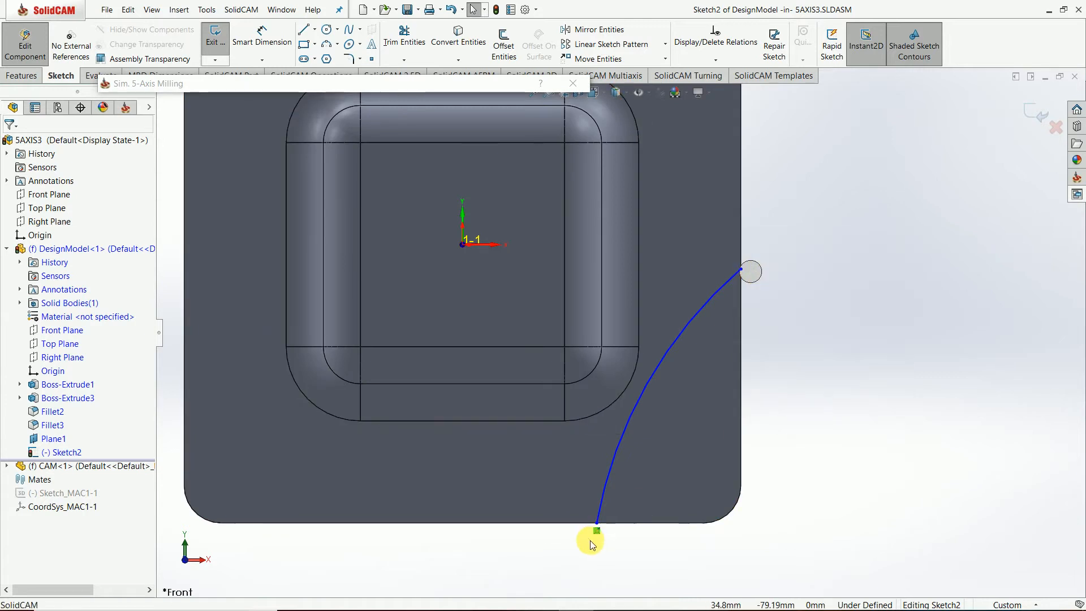
pyautogui.rightClick(596, 537)
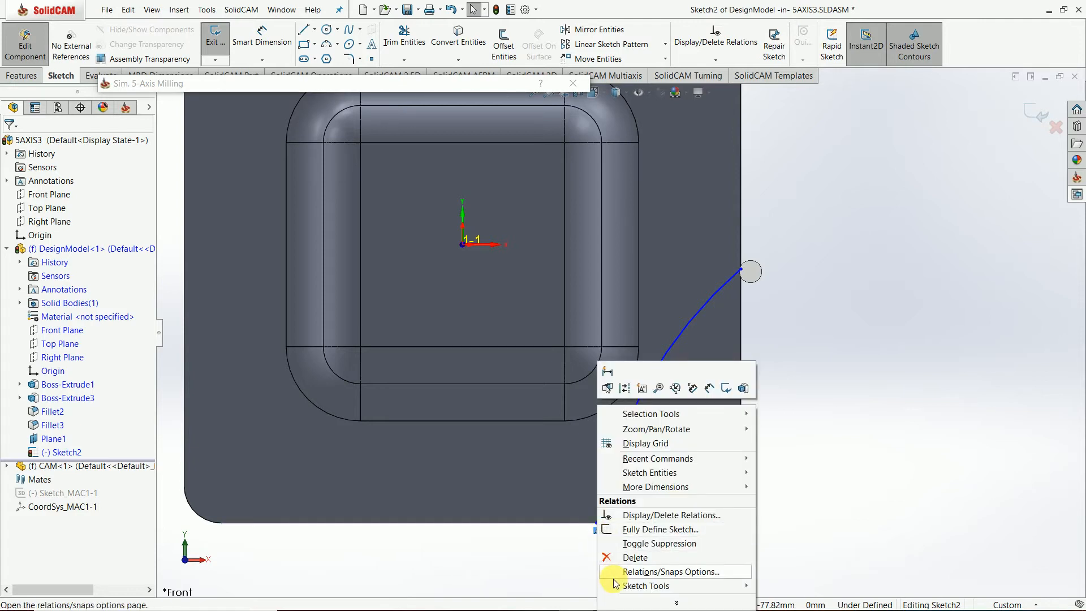
pyautogui.click(629, 558)
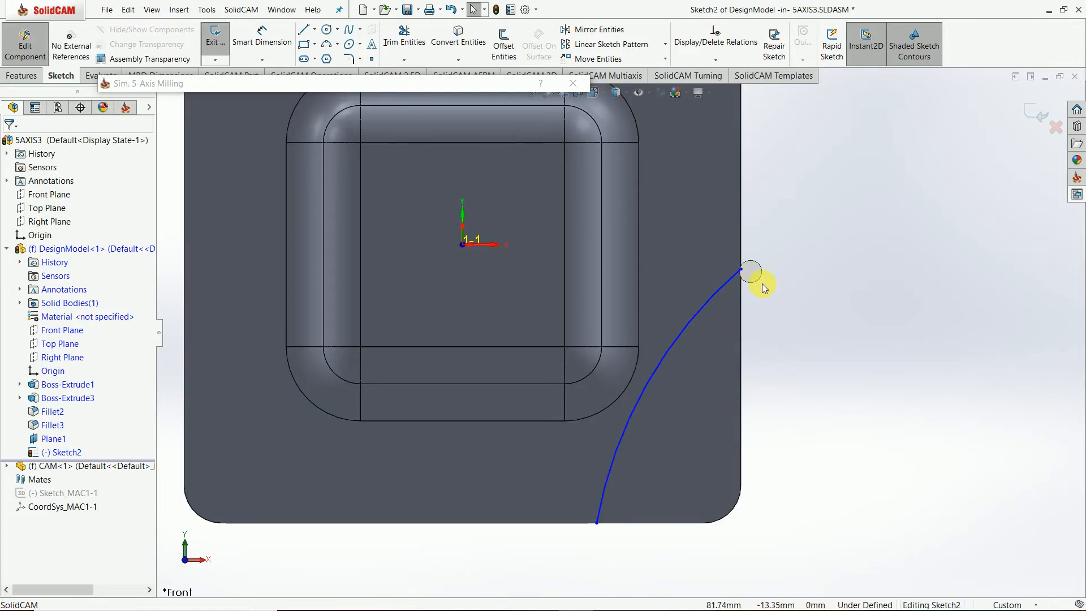
# - Extend the arc's upper end past the block's right edge and its lower end past the bottom edge, and finish editing the sketch and part
pyautogui.moveTo(742, 273); pyautogui.dragTo(832, 191)
pyautogui.scroll(1, 618, 509)
pyautogui.scroll(-4, 617, 503)
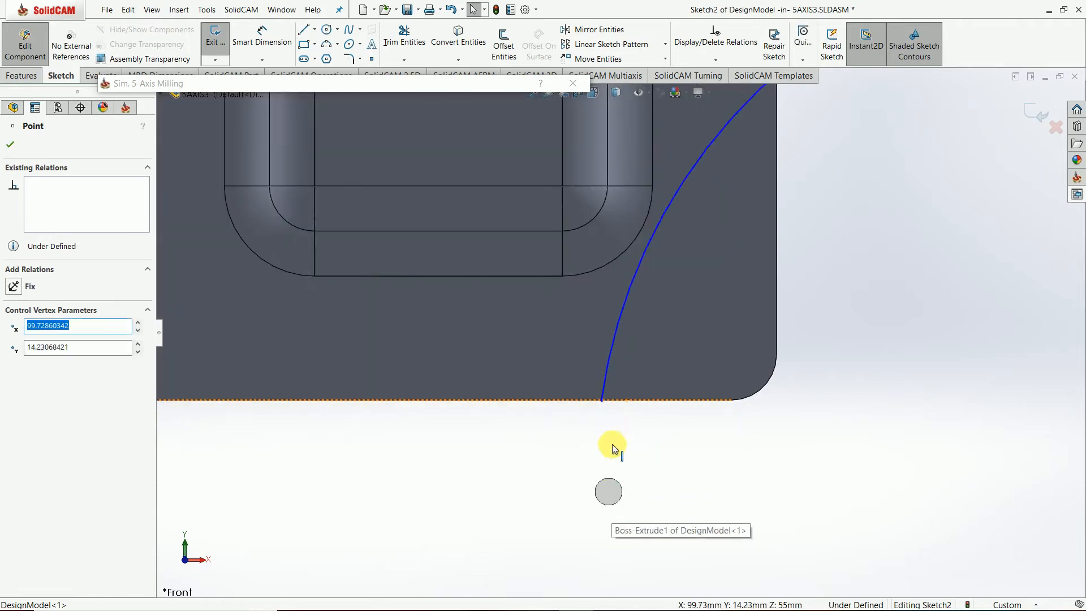
pyautogui.moveTo(603, 403); pyautogui.dragTo(594, 548)
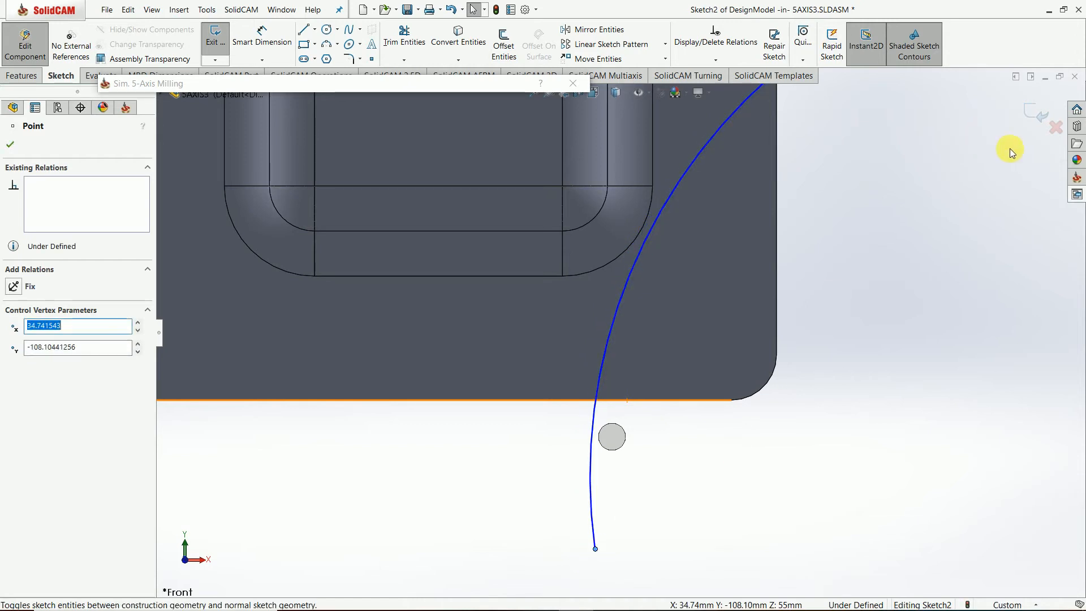
pyautogui.click(1039, 123)
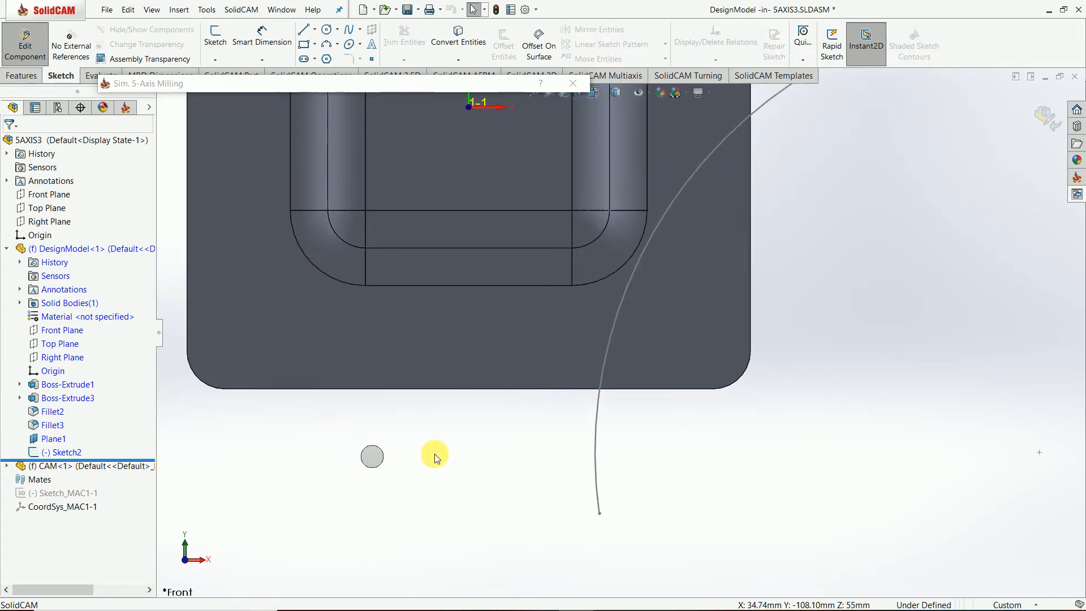
pyautogui.click(1055, 129)
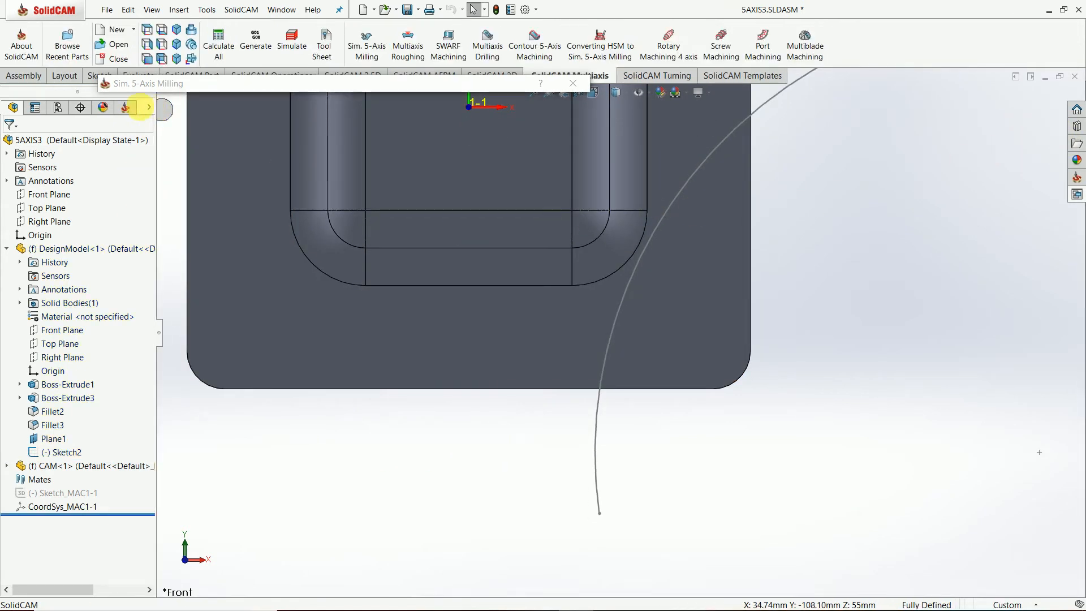
# - Return to the CAM operations tree and close the open Sim. 5-Axis Milling operation
pyautogui.click(126, 108)
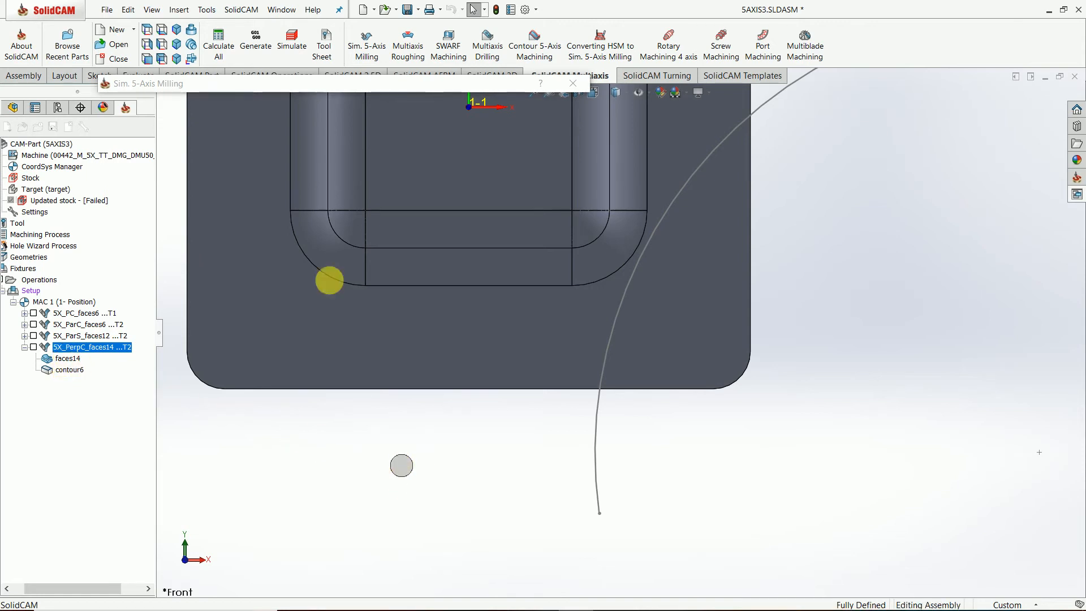
pyautogui.click(472, 124)
pyautogui.click(575, 84)
pyautogui.click(58, 359)
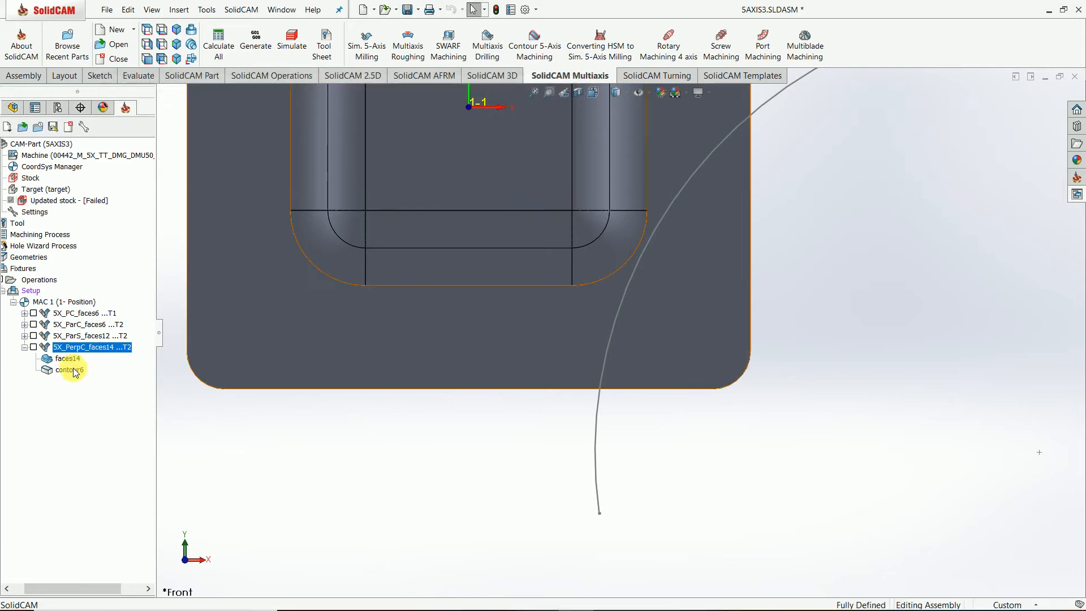
# - Check the synchronization of the faces14 geometry of the 5X_PerpC_faces14 operation and synchronize it with the model
pyautogui.rightClick(71, 350)
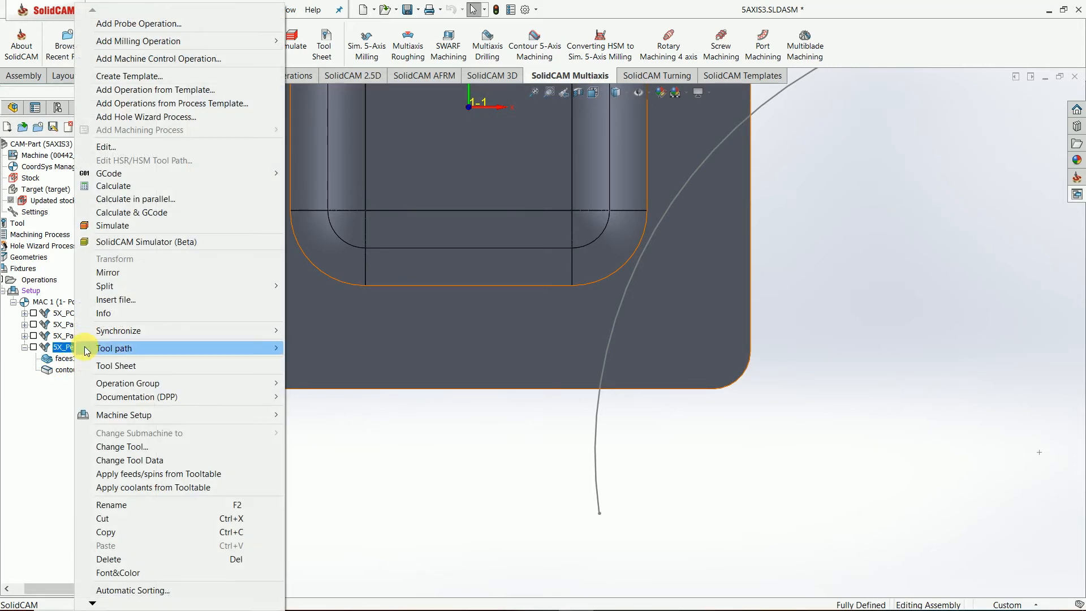
pyautogui.click(62, 358)
pyautogui.rightClick(66, 360)
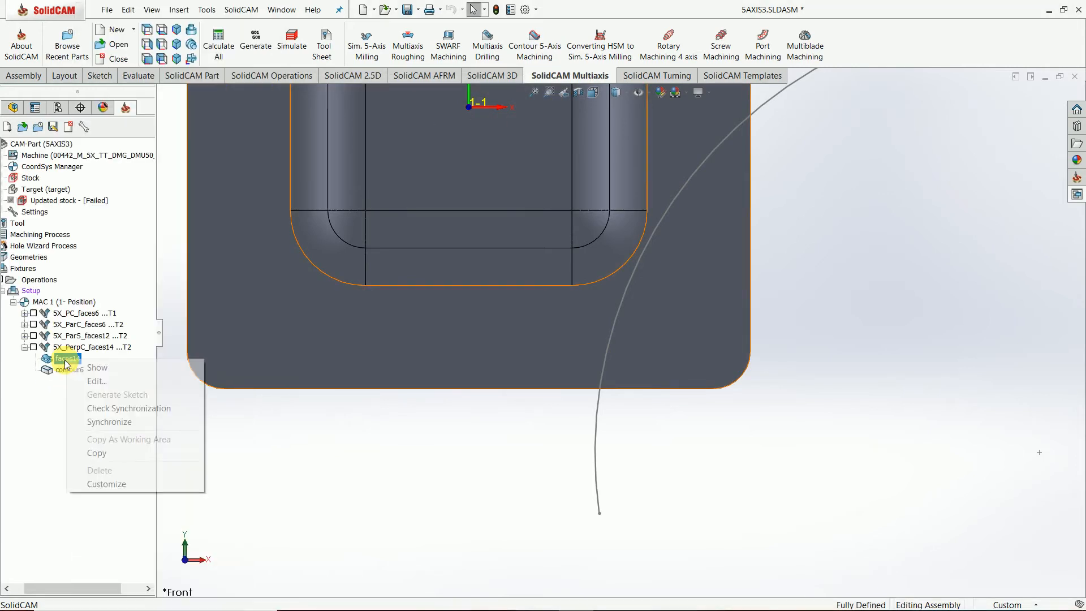
pyautogui.click(129, 408)
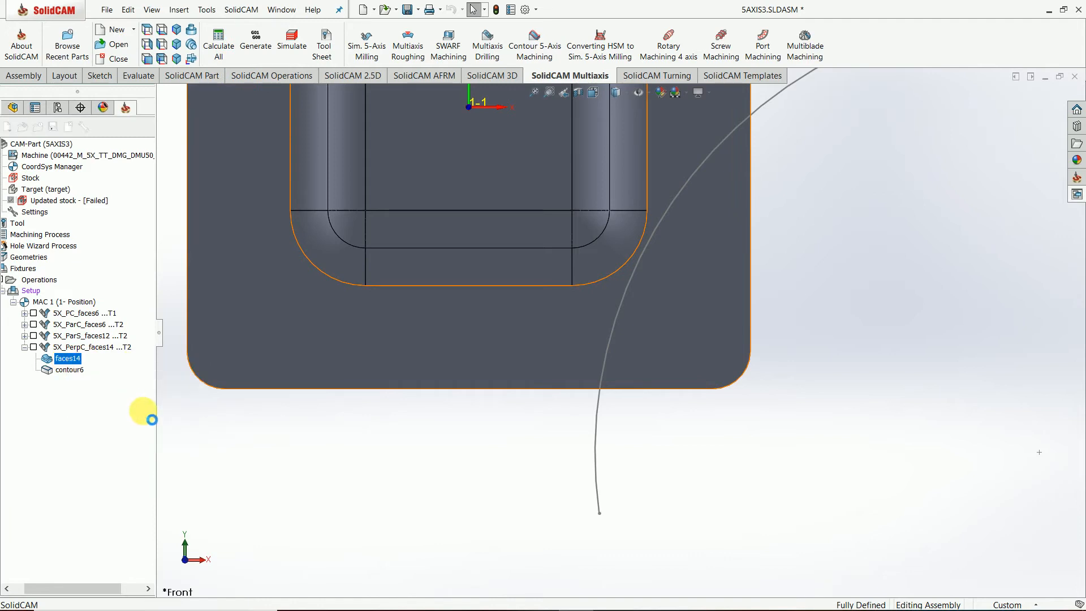
pyautogui.rightClick(75, 364)
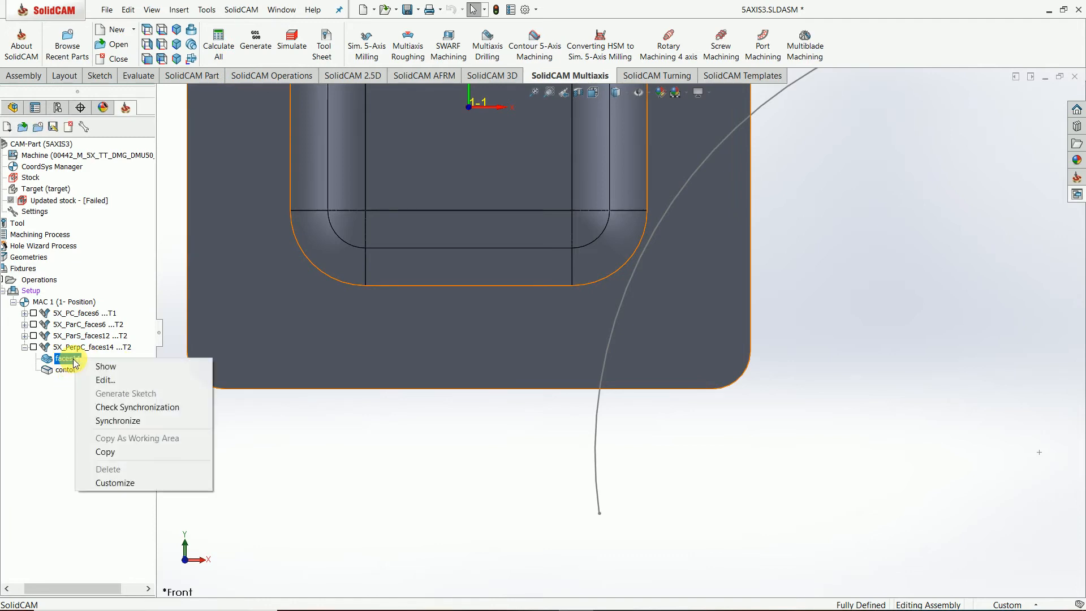
pyautogui.click(108, 422)
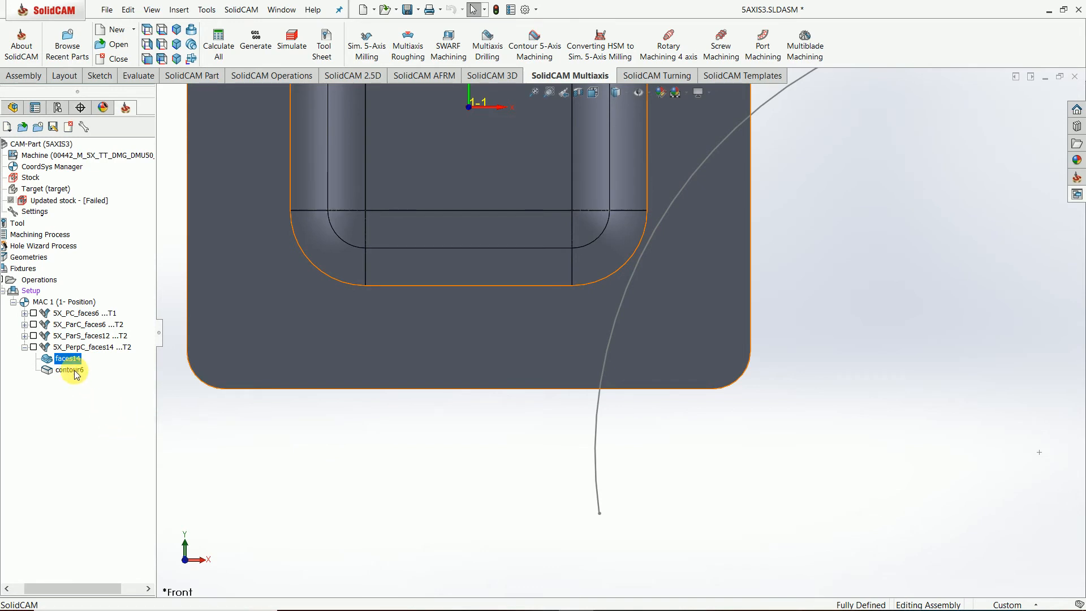
# - Check the synchronization of the contour6 lead curve and synchronize it with the edited arc
pyautogui.rightClick(74, 370)
pyautogui.click(110, 418)
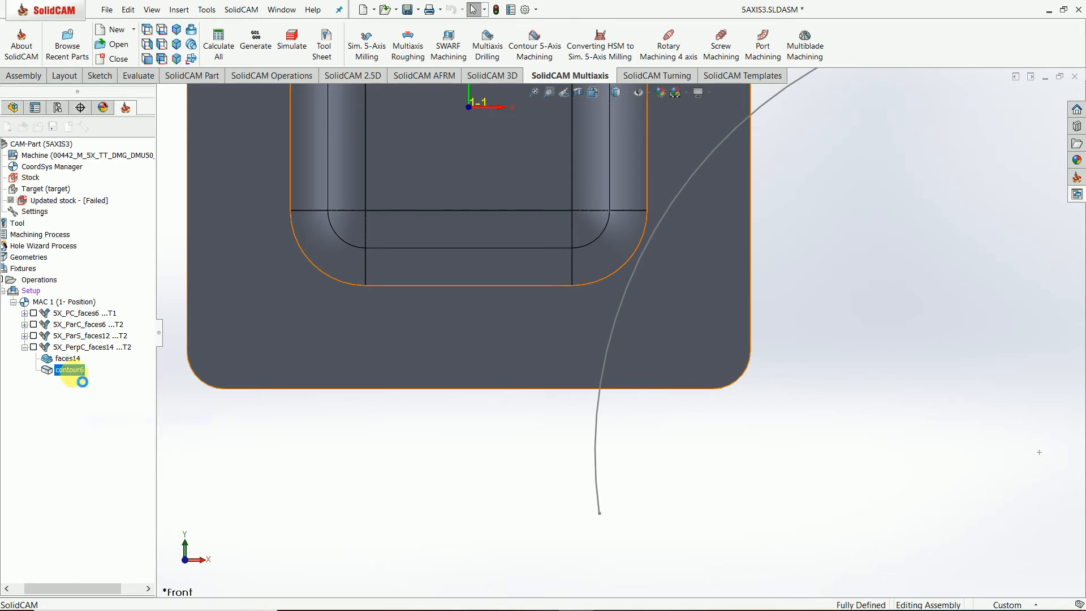
pyautogui.rightClick(74, 370)
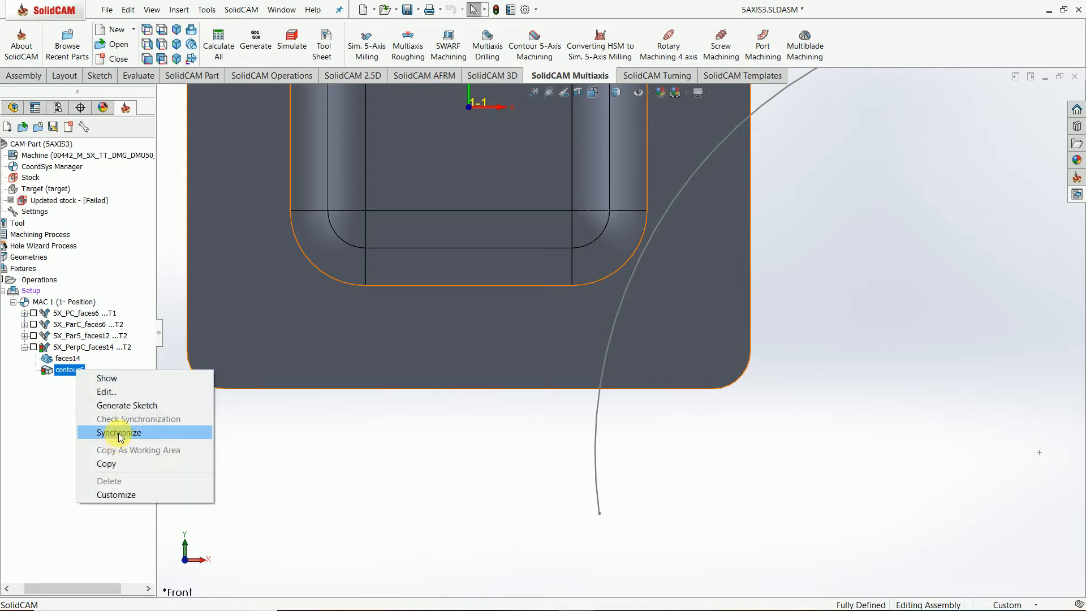
pyautogui.click(116, 432)
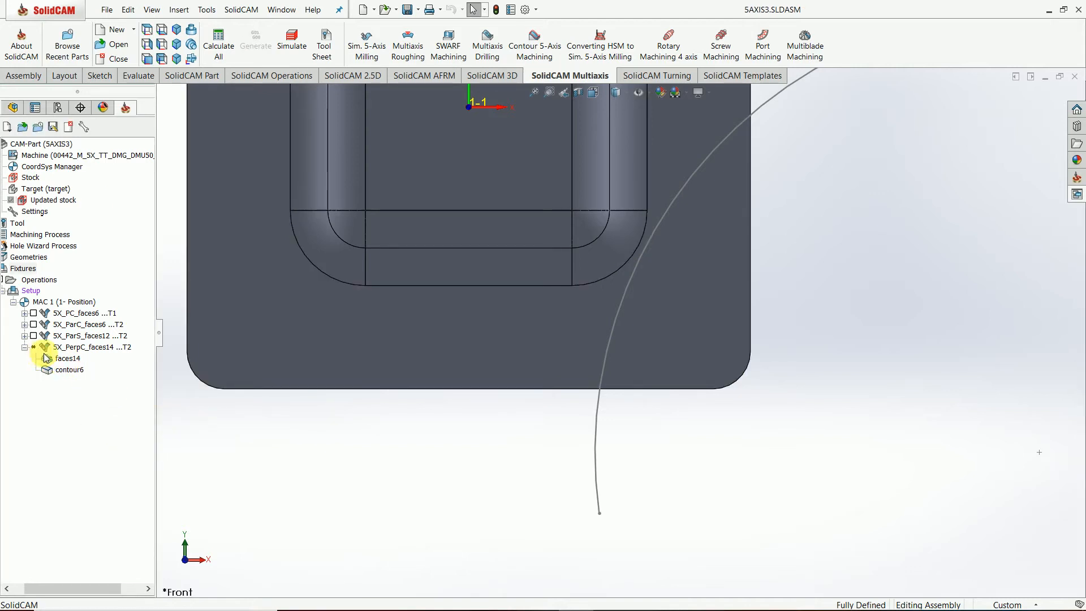
# - Recalculate the 5X_PerpC_faces14 operation and inspect the toolpath's coverage of the block from the front and at an angle
pyautogui.press('f')
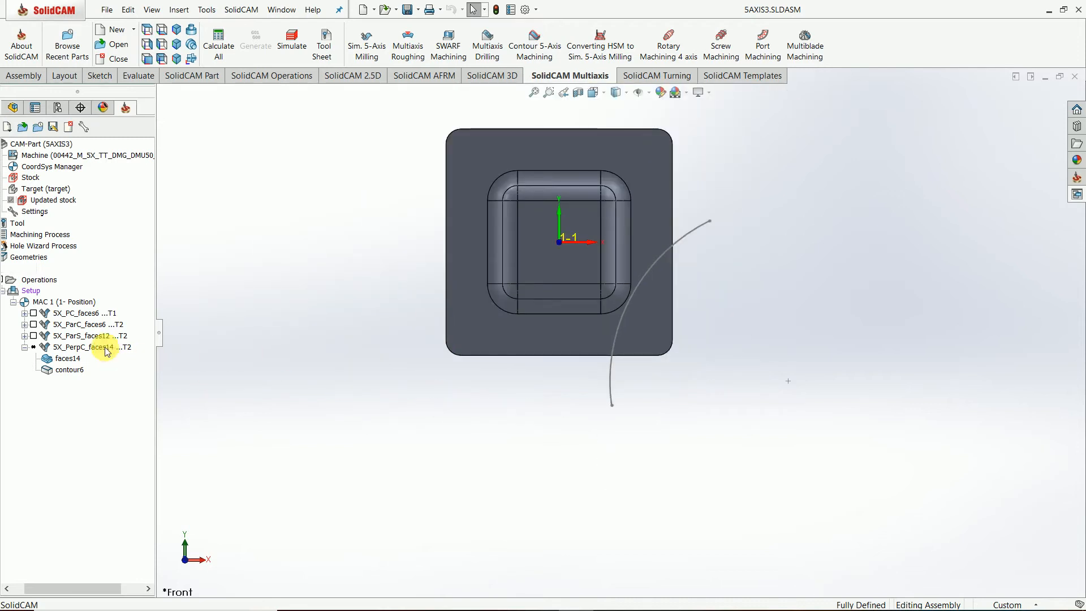
pyautogui.rightClick(106, 349)
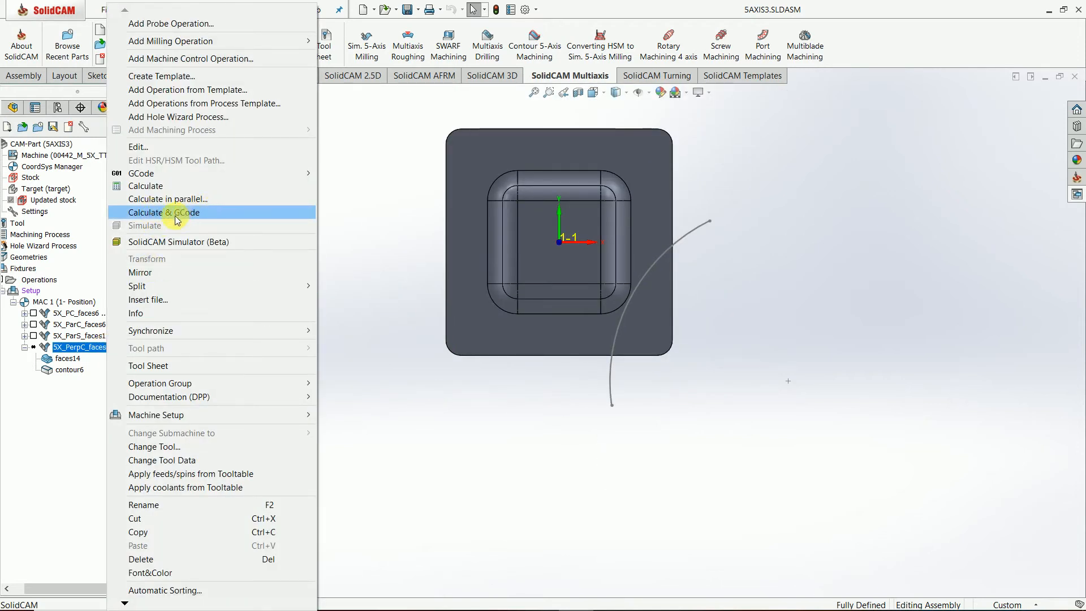
pyautogui.click(145, 185)
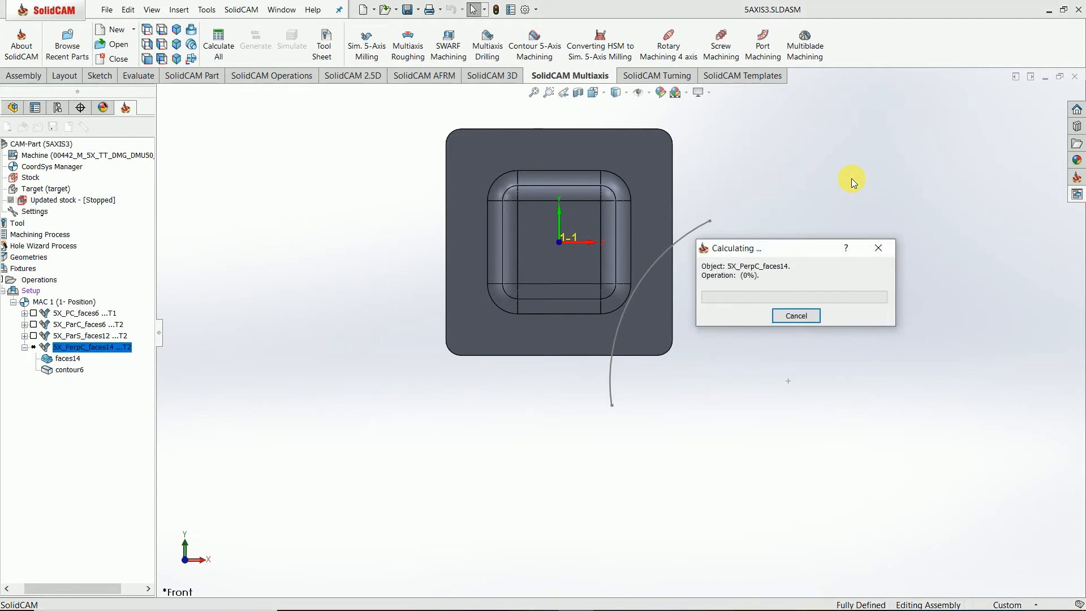
pyautogui.scroll(-2, 636, 184)
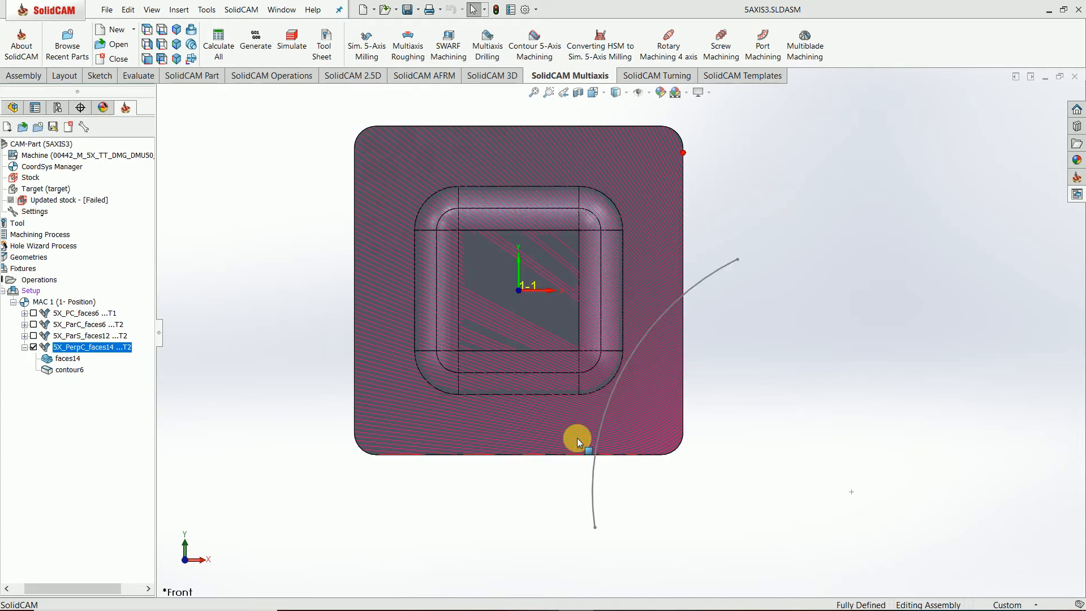
pyautogui.moveTo(536, 507); pyautogui.dragTo(303, 379, button='middle')
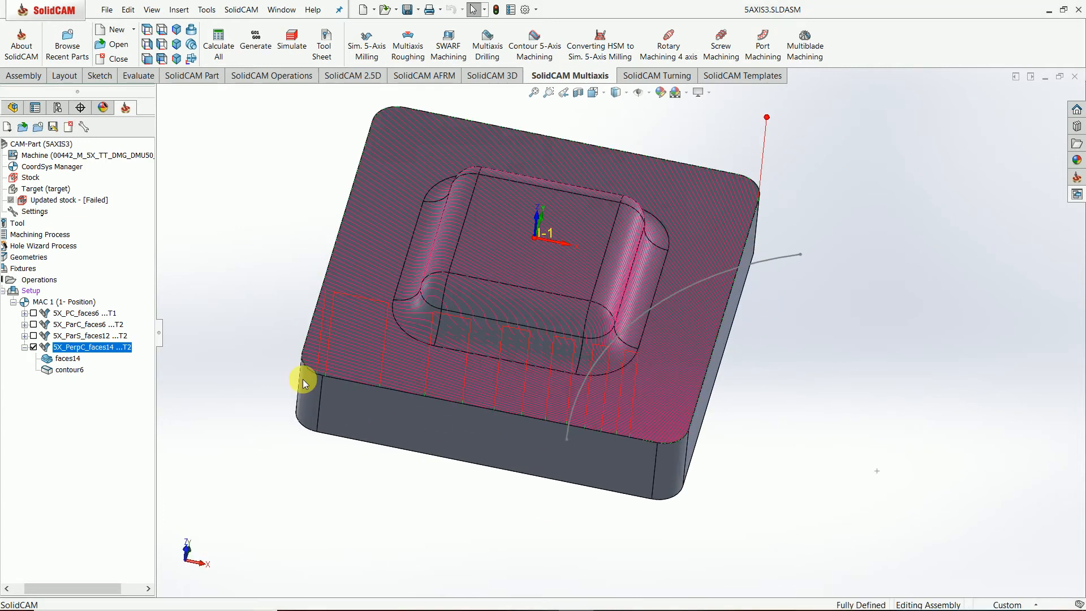
# - Hide the 5X_PerpC_faces14 toolpath and close the 5AXIS3 CAM-Part
pyautogui.click(24, 347)
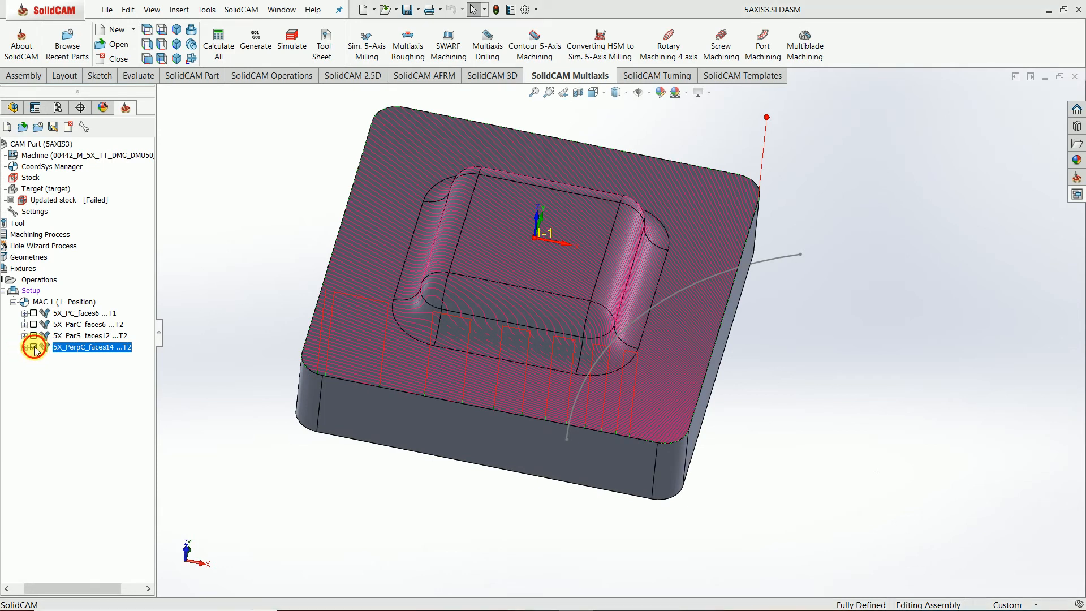
pyautogui.click(33, 347)
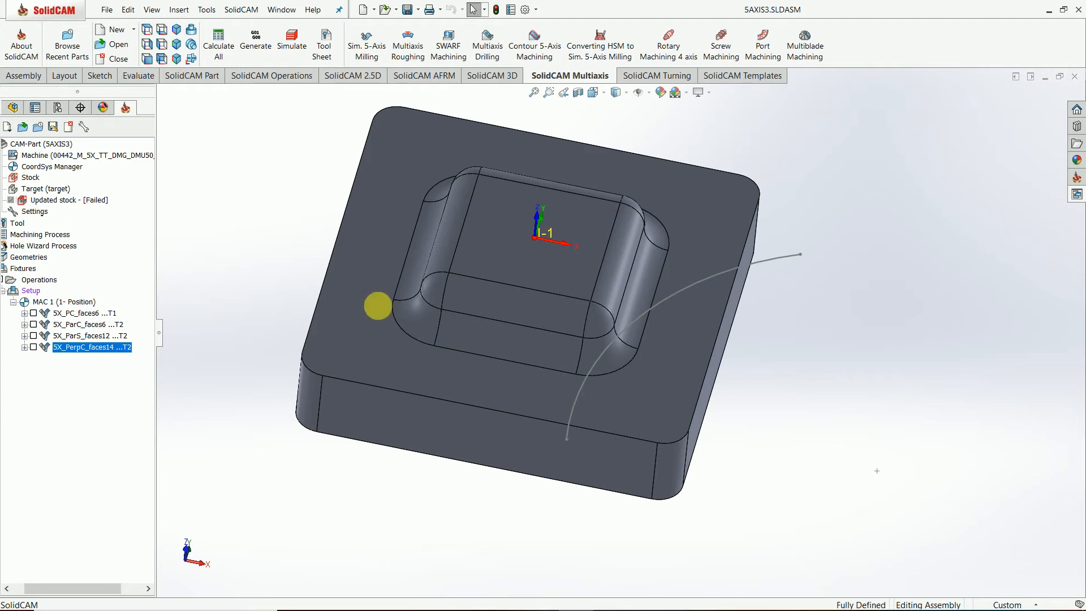
pyautogui.click(1080, 76)
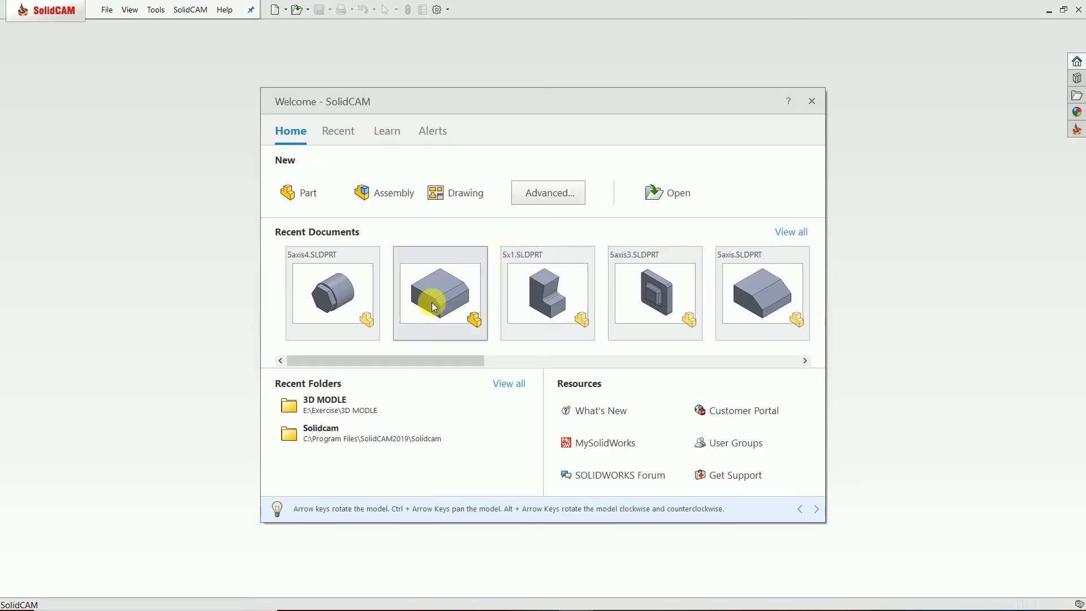
# - Open 5axis4.SLDPRT from the recent documents and create an external metric milling CAM-Part named 5axis4-1
pyautogui.click(334, 306)
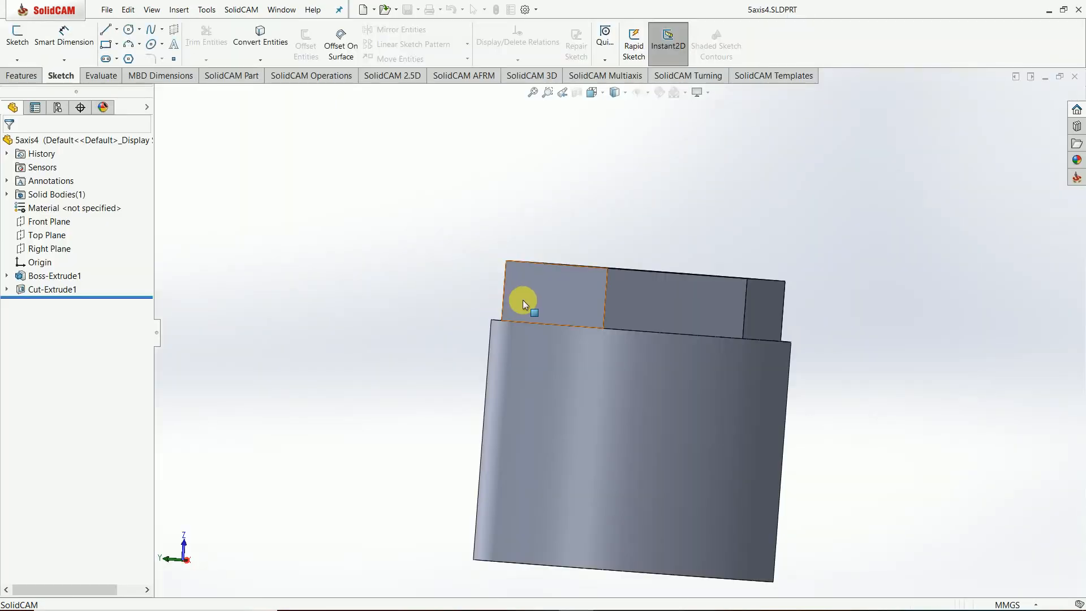
pyautogui.click(238, 13)
pyautogui.moveTo(272, 28)
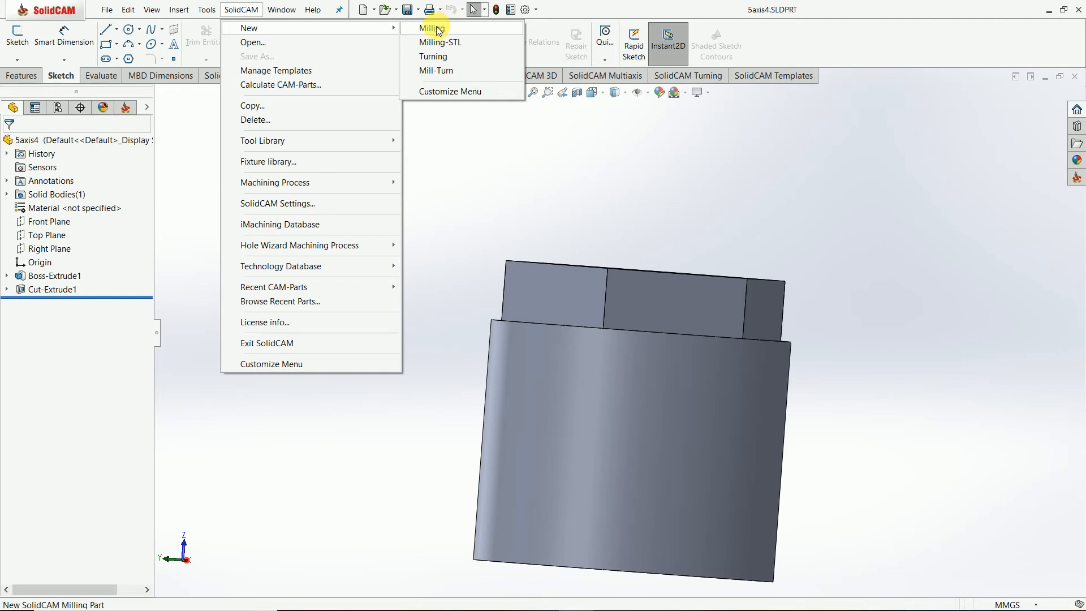
pyautogui.click(439, 29)
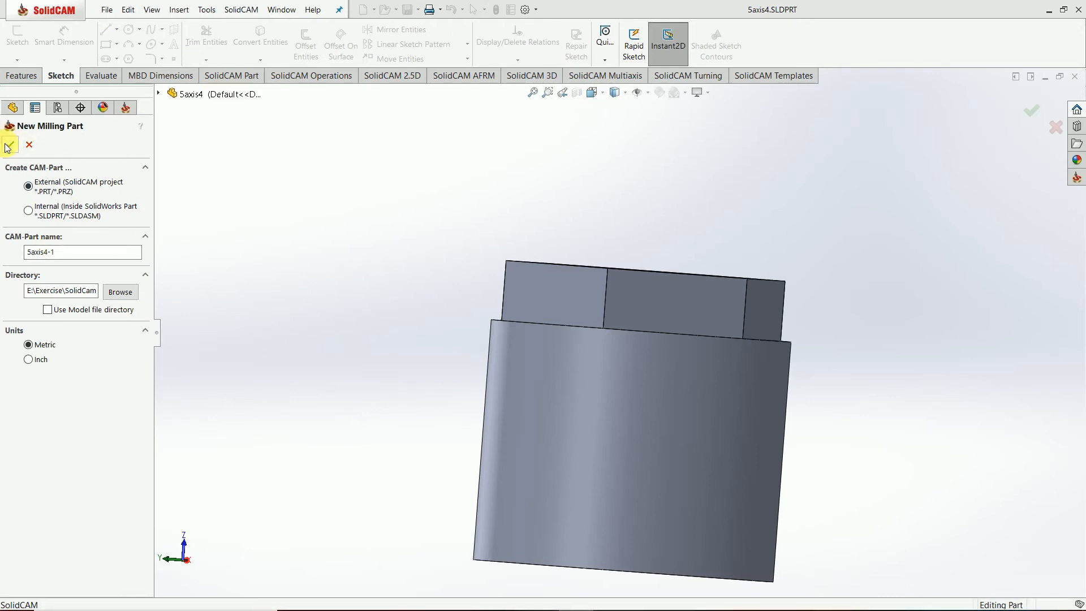
pyautogui.click(11, 144)
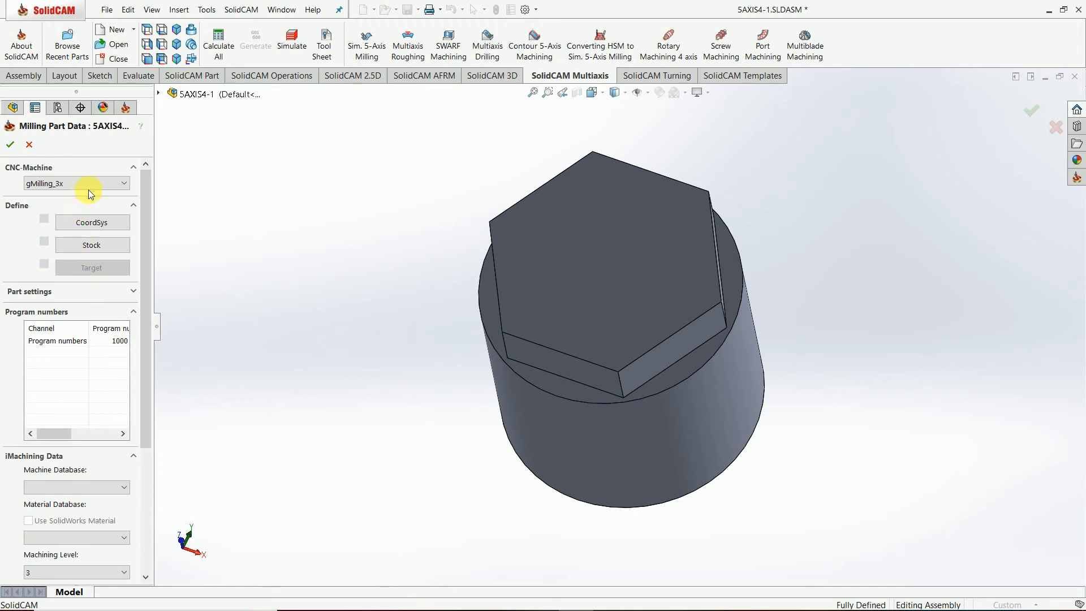
# - Set the CNC machine of the new milling part to the 5-axis 00442_M_5X_TT_DMG_DMU
pyautogui.click(90, 187)
pyautogui.scroll(1, 76, 226)
pyautogui.click(72, 195)
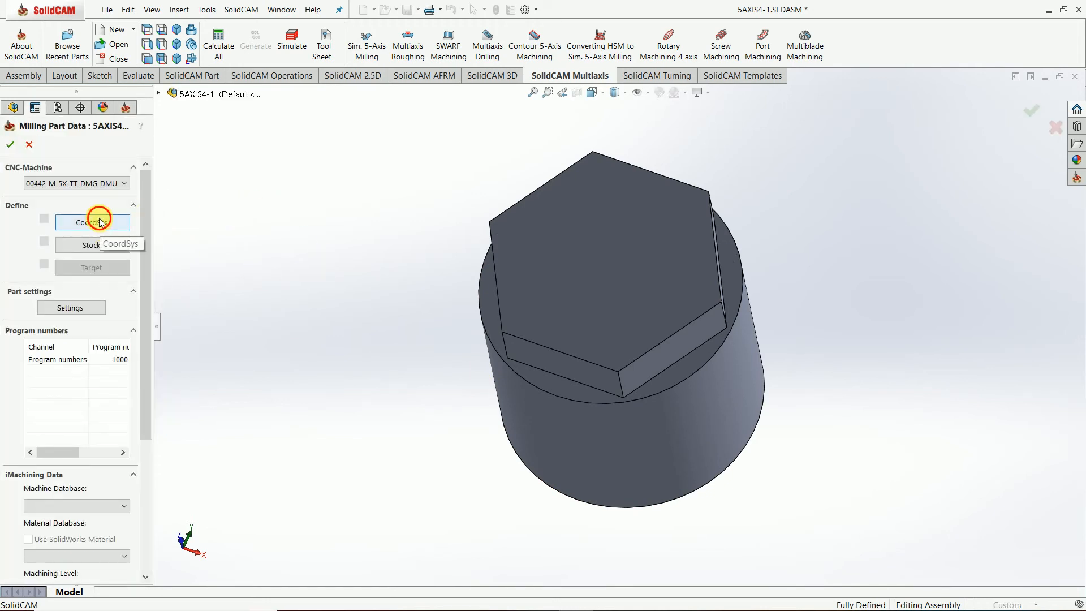
# - Define machine coordinate system 1 on the top hexagonal face with its origin at the top center of the model box, and accept the part data
pyautogui.click(99, 221)
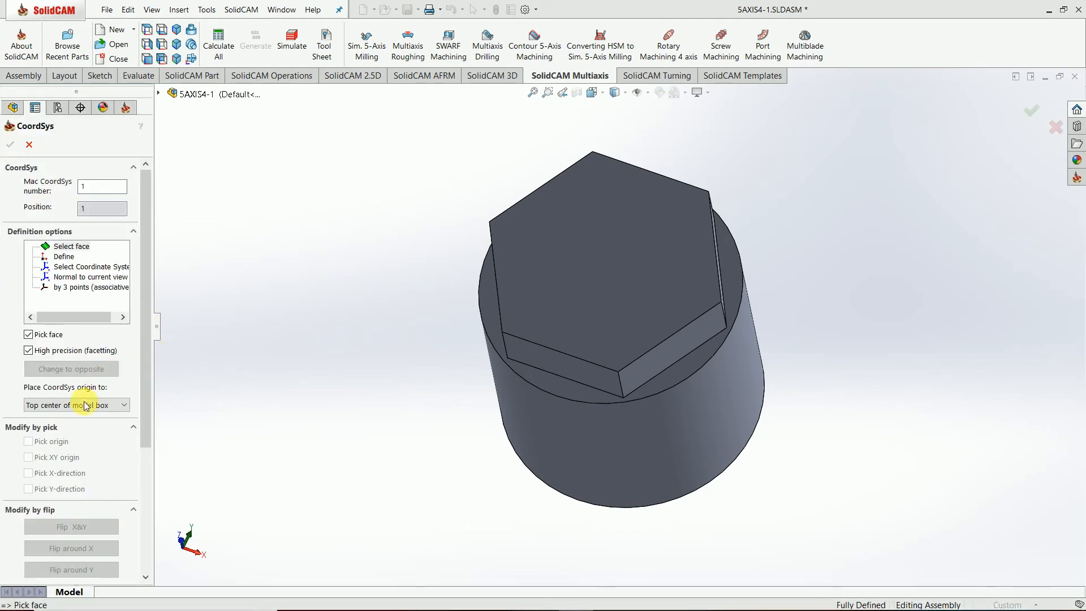
pyautogui.click(586, 291)
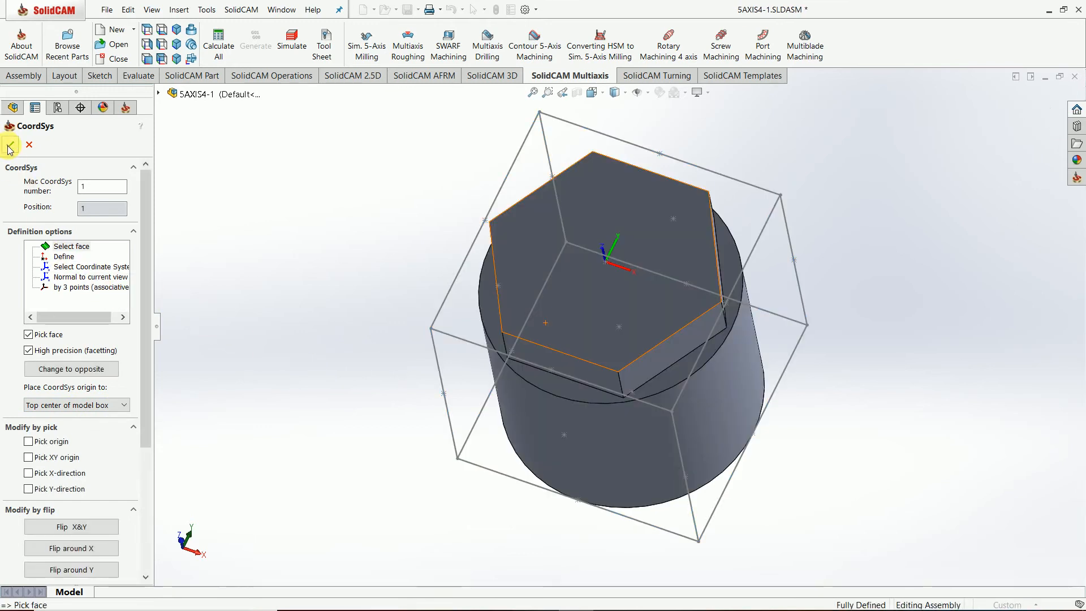
pyautogui.click(11, 145)
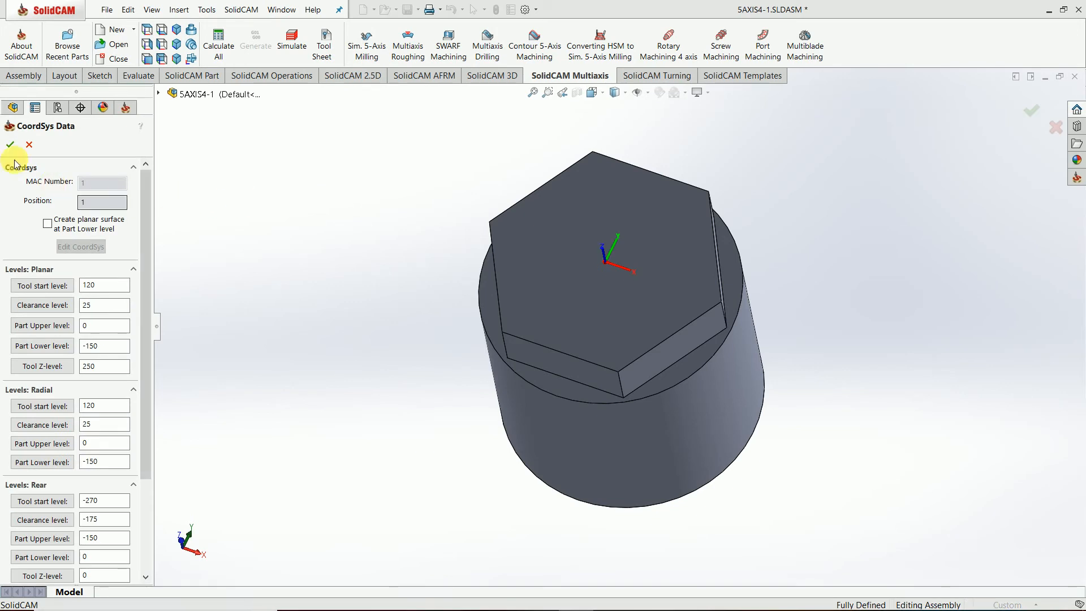
pyautogui.click(11, 145)
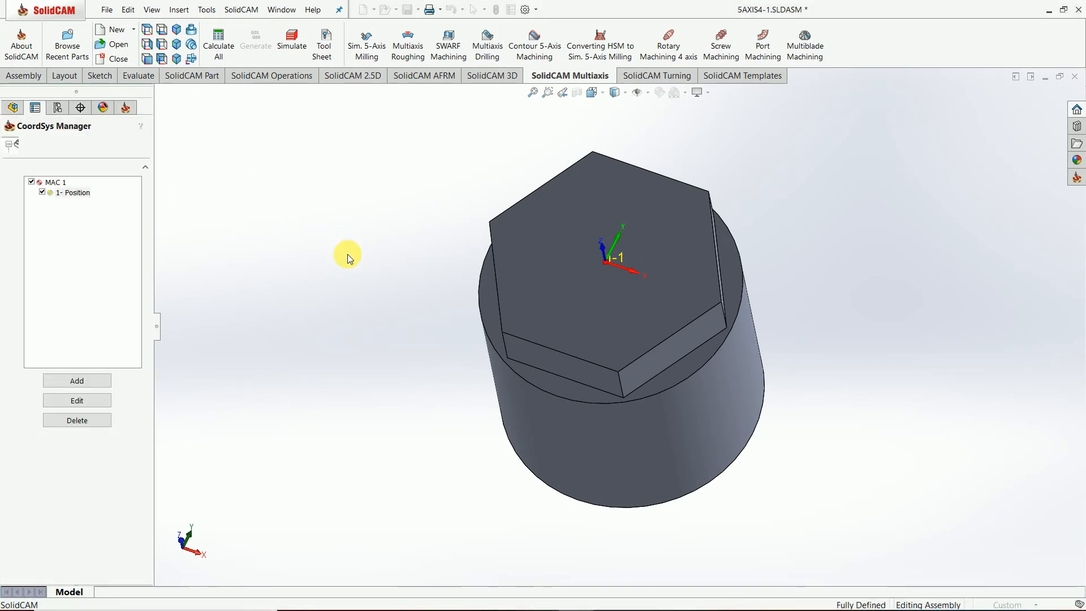
pyautogui.click(11, 145)
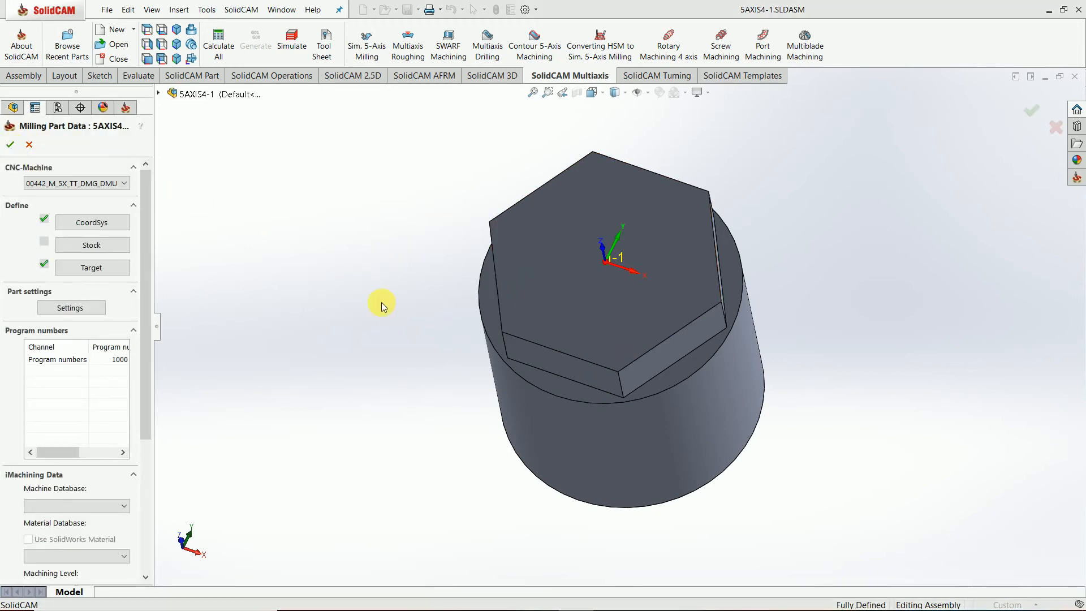
pyautogui.click(10, 145)
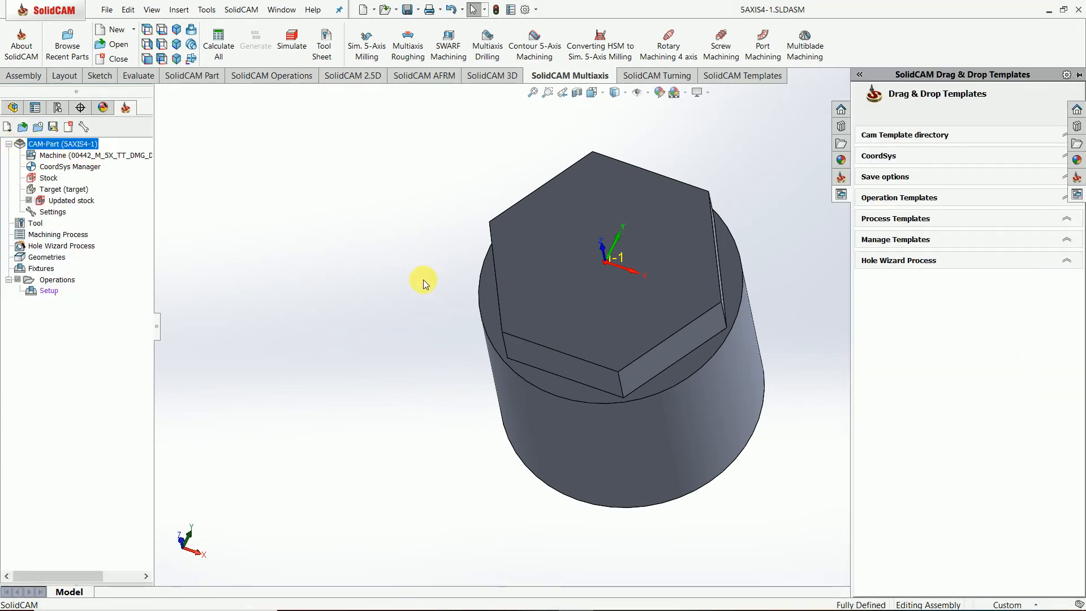
# - Start a simultaneous 5-axis milling operation using the Morph between two boundary curves technology
pyautogui.moveTo(487, 419); pyautogui.dragTo(517, 225, button='middle')
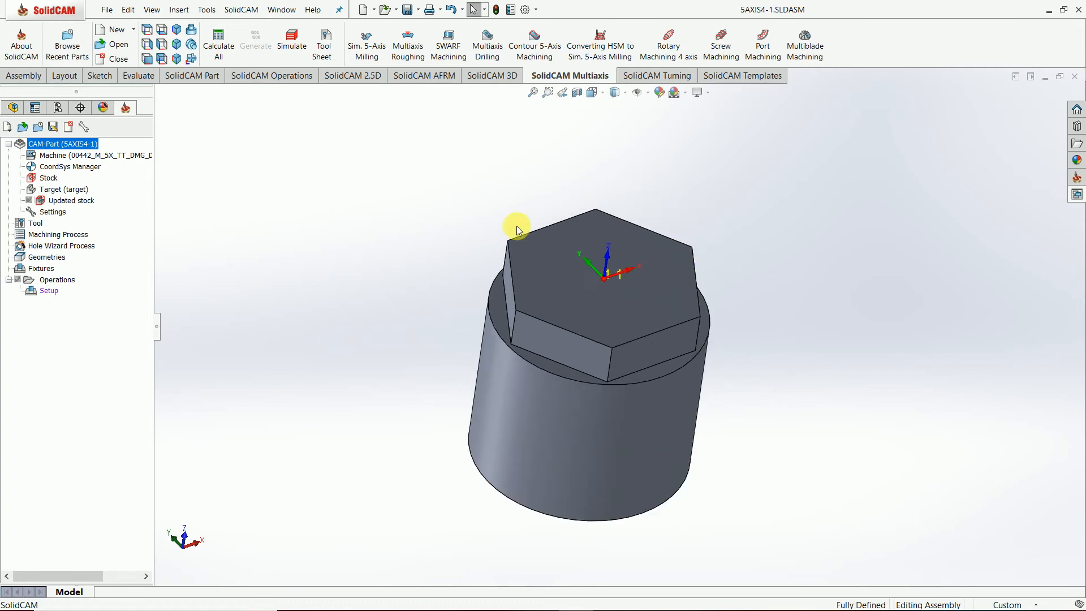
pyautogui.click(379, 59)
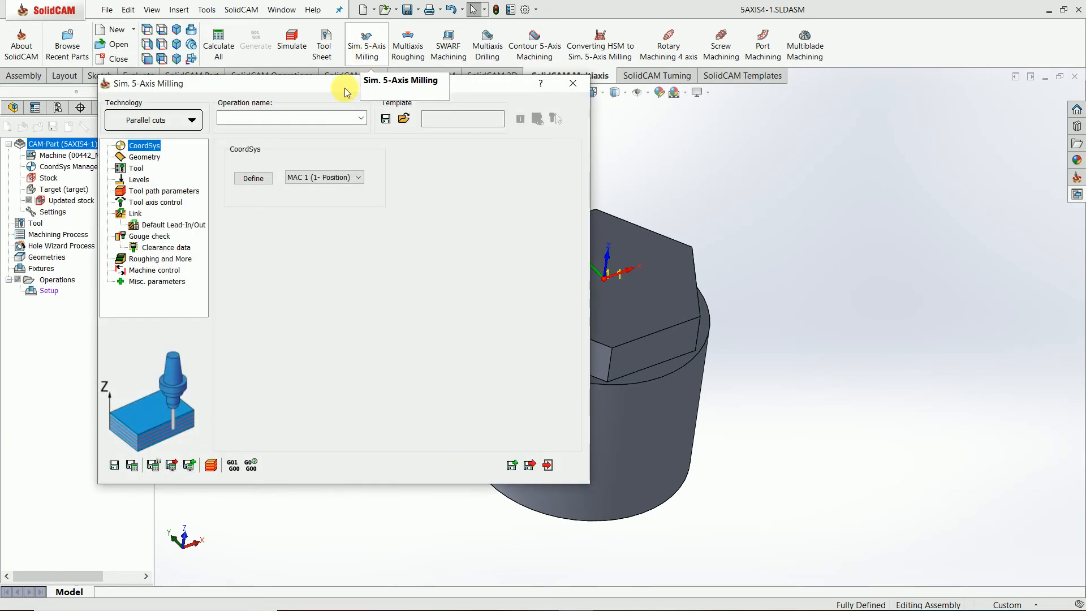
pyautogui.click(191, 119)
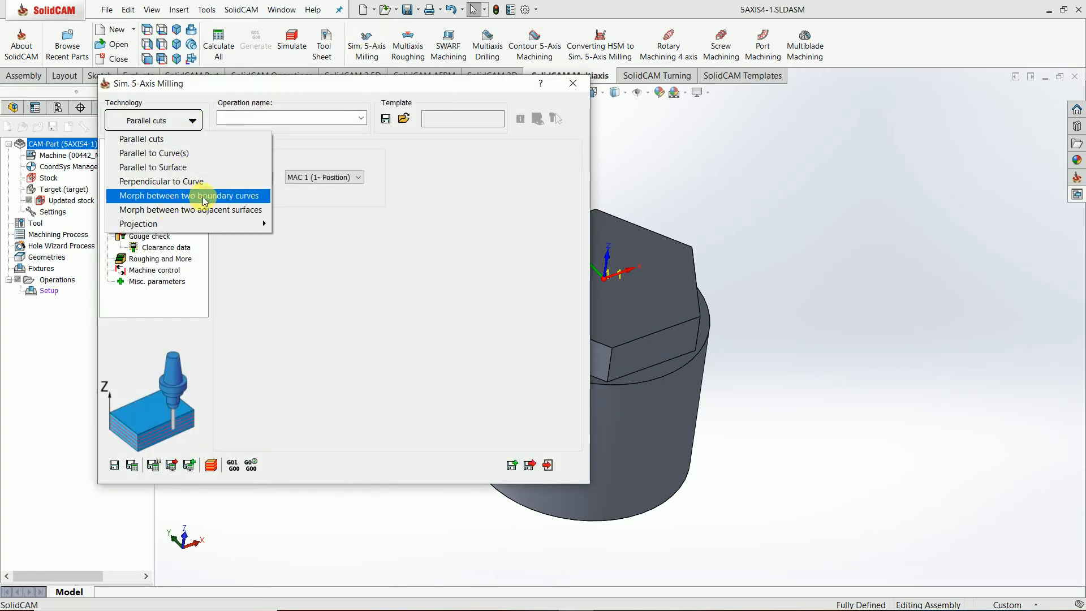
pyautogui.click(243, 196)
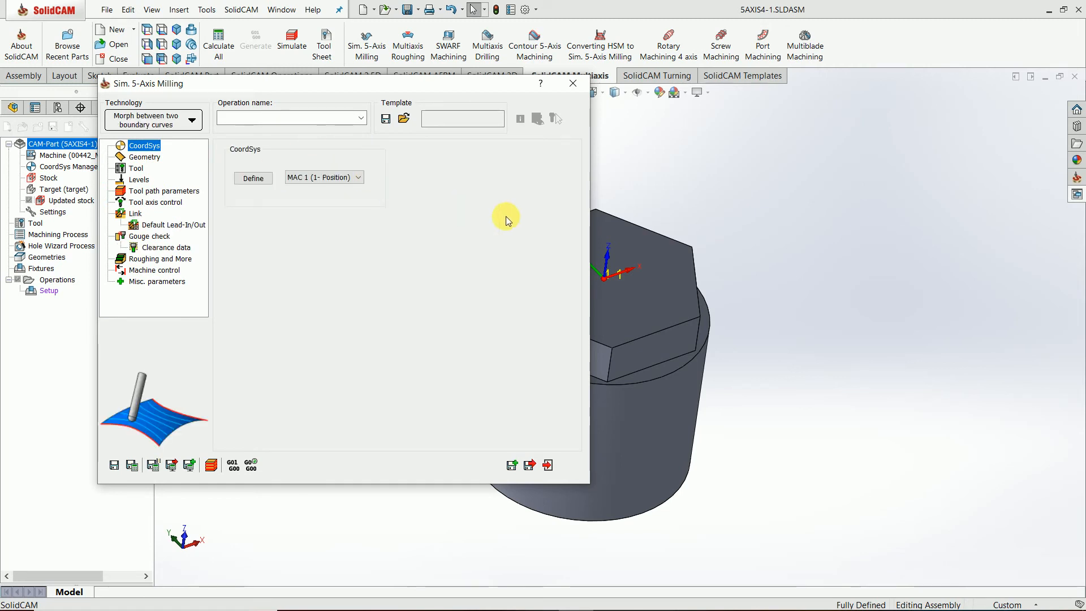
# - Define the drive surface geometry from the side faces all around the hexagonal head
pyautogui.click(149, 158)
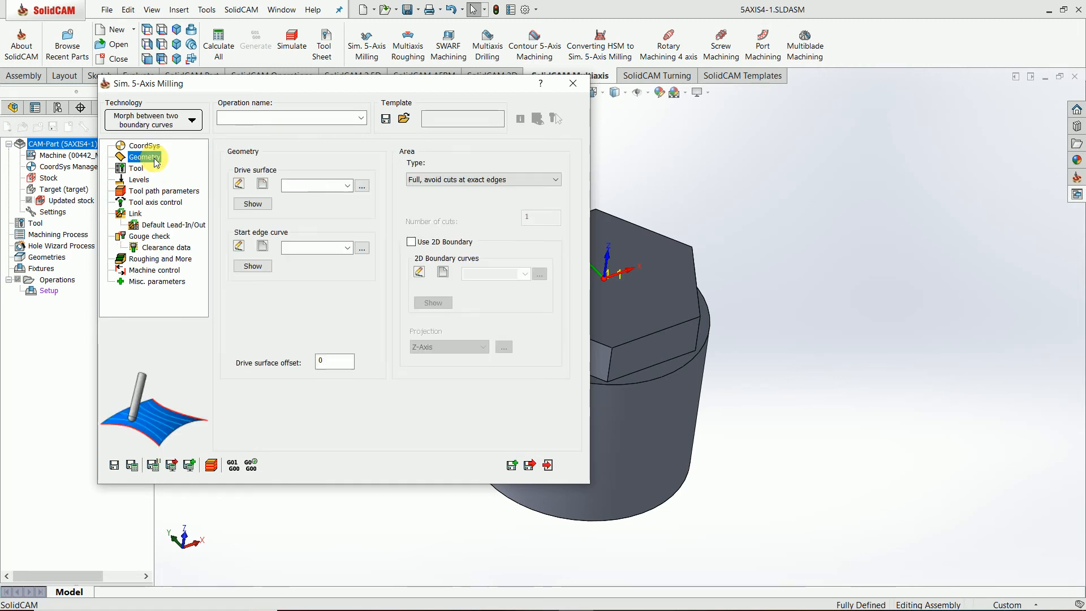
pyautogui.click(263, 184)
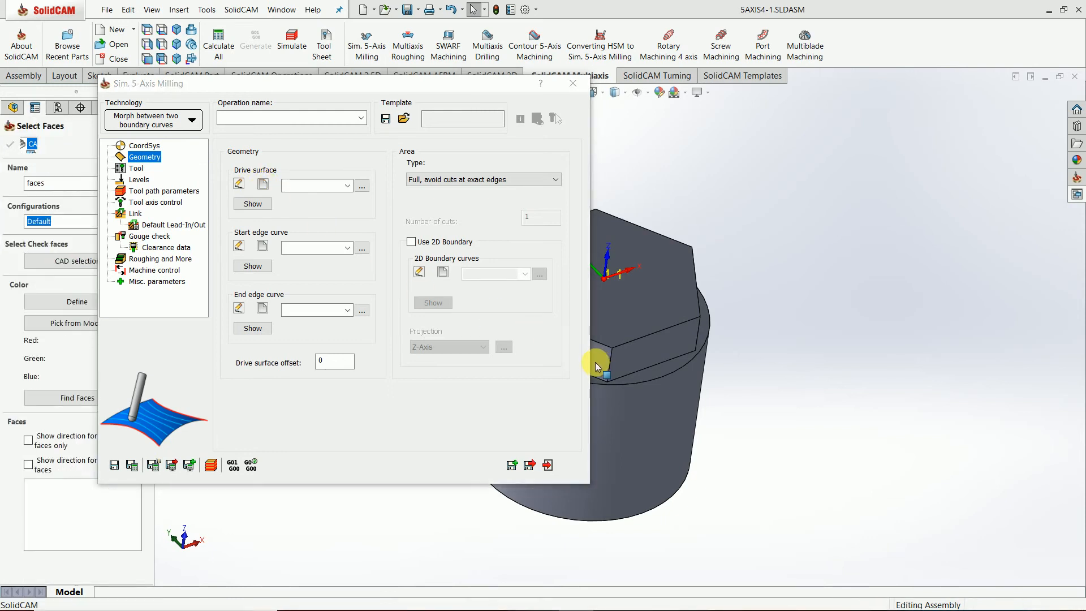
pyautogui.click(584, 352)
pyautogui.click(644, 358)
pyautogui.moveTo(727, 279); pyautogui.dragTo(592, 325, button='middle')
pyautogui.click(530, 332)
pyautogui.click(571, 269)
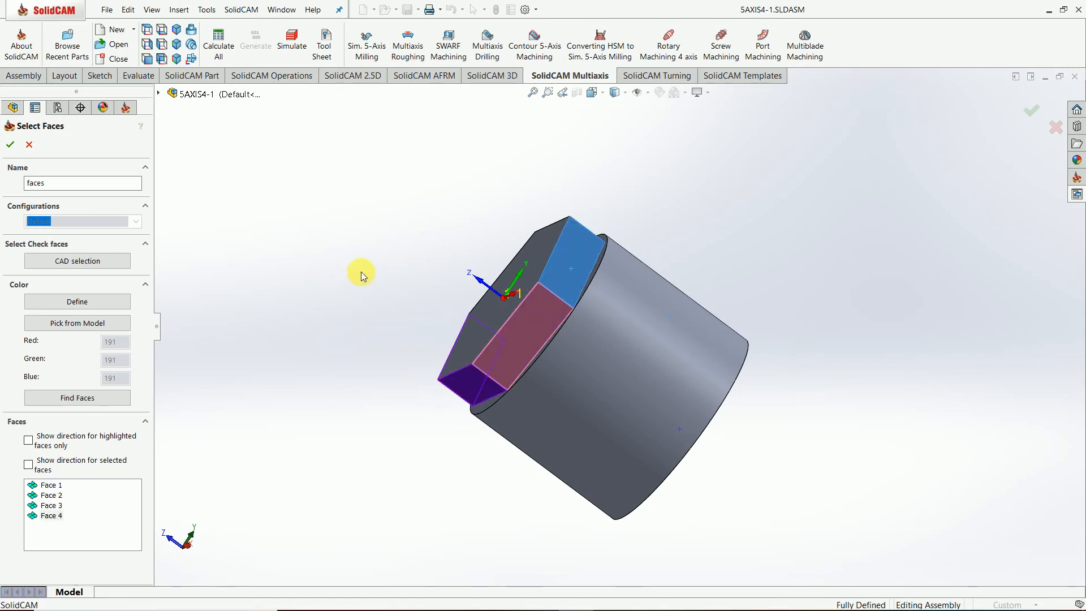
pyautogui.moveTo(362, 275); pyautogui.dragTo(572, 330, button='middle')
pyautogui.click(619, 370)
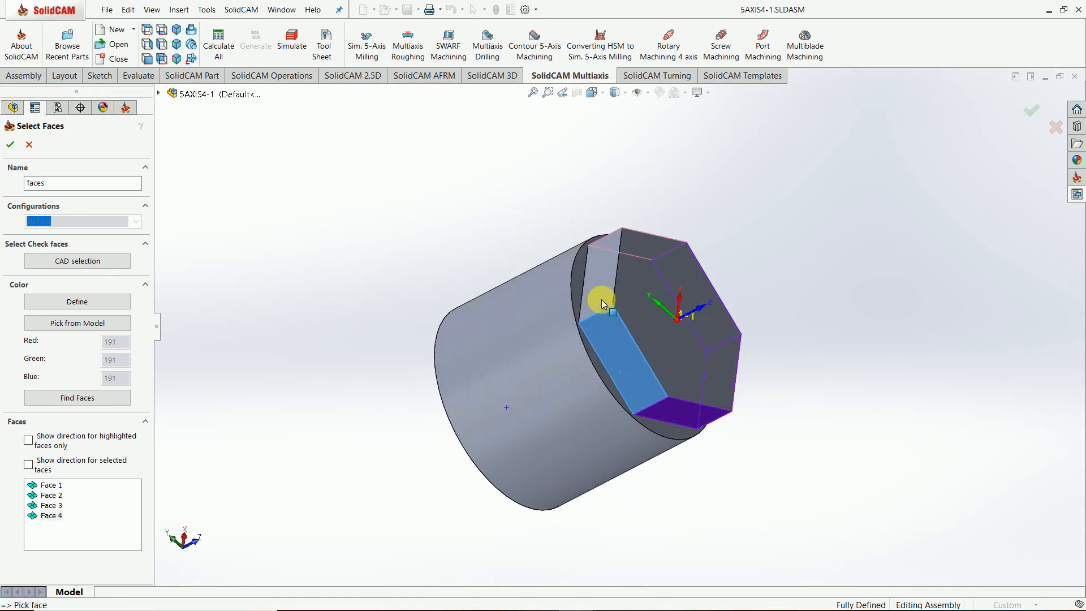
pyautogui.click(593, 253)
pyautogui.moveTo(605, 262); pyautogui.dragTo(574, 266, button='middle')
pyautogui.click(10, 146)
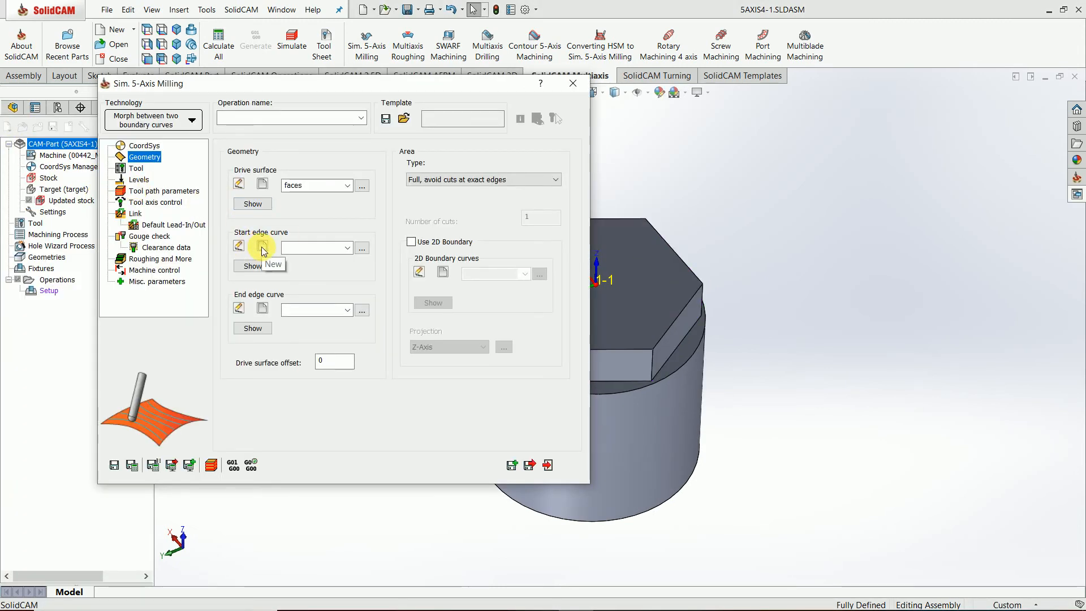
# - Define the start edge curve as a closed chain along the upper edges of the hexagonal head
pyautogui.click(264, 248)
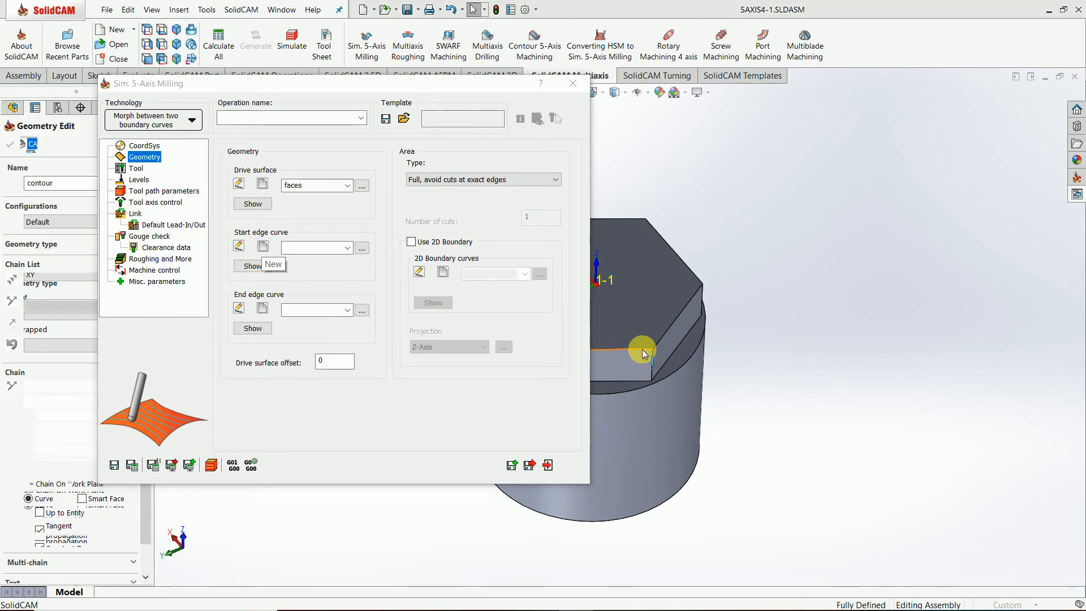
pyautogui.click(645, 350)
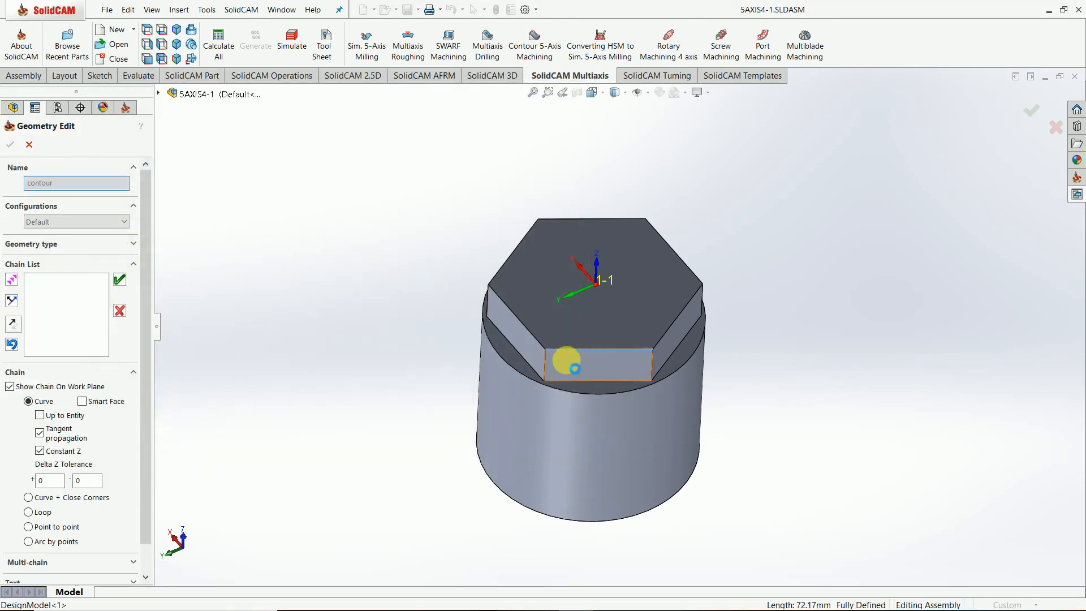
pyautogui.click(506, 368)
pyautogui.click(502, 323)
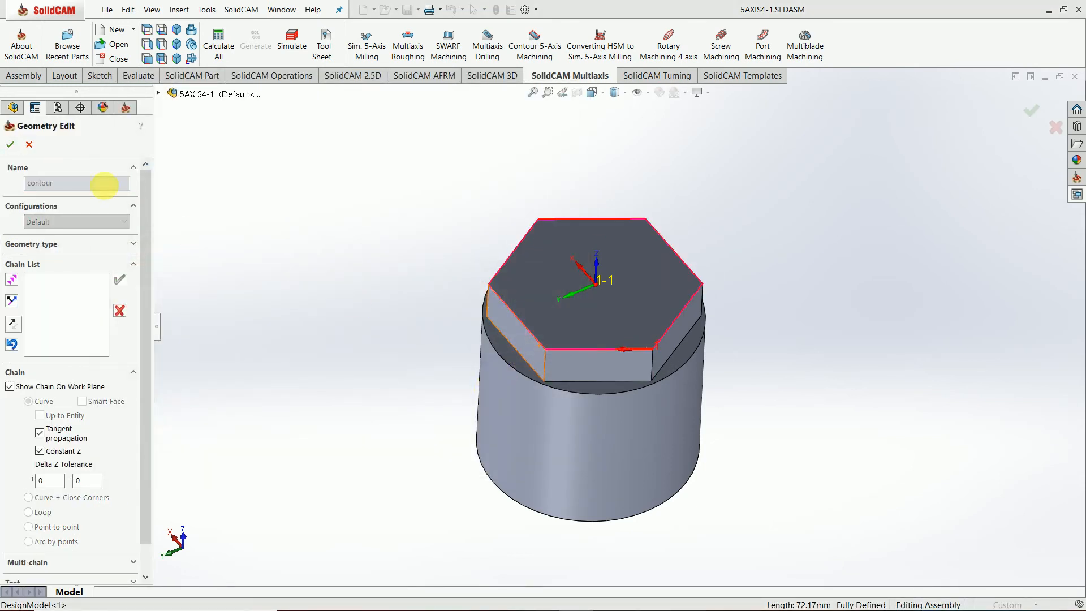
pyautogui.click(10, 144)
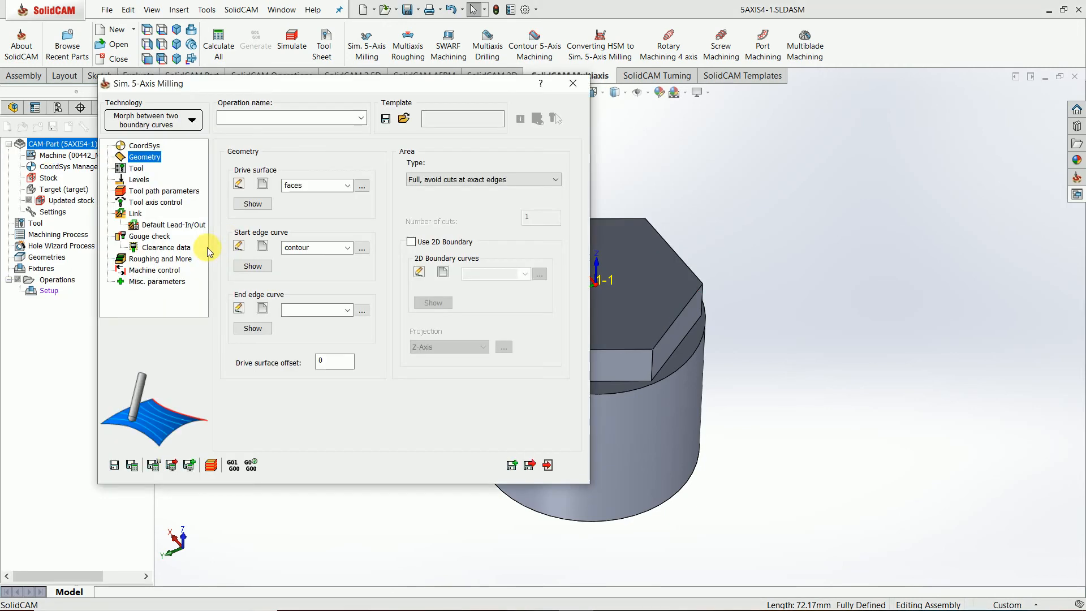
# - Define the end edge curve as a closed chain along the lower edges of the hexagon's side faces
pyautogui.click(263, 310)
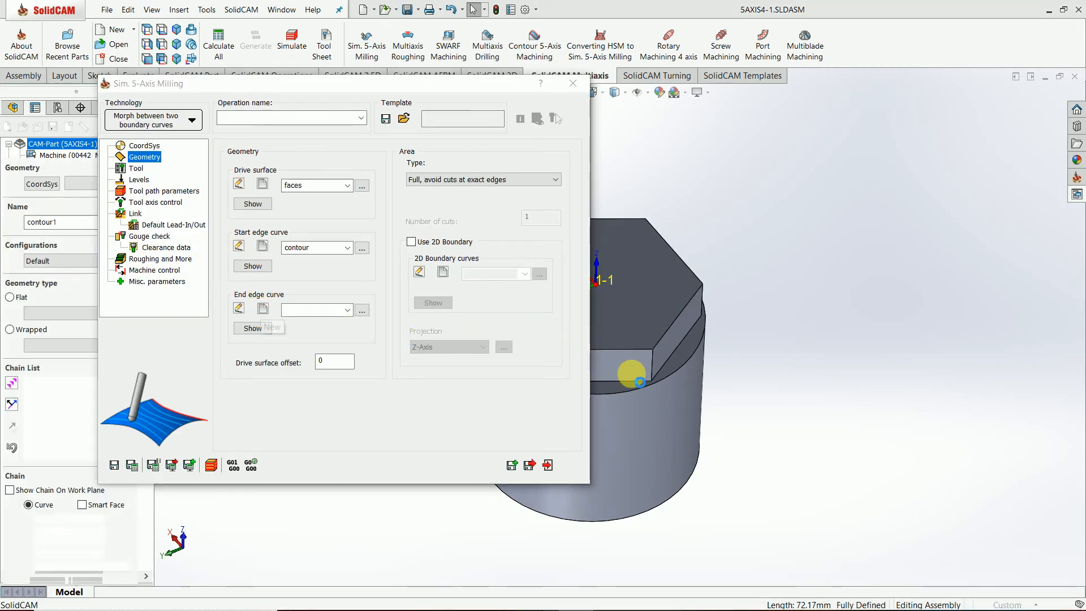
pyautogui.scroll(-6, 627, 378)
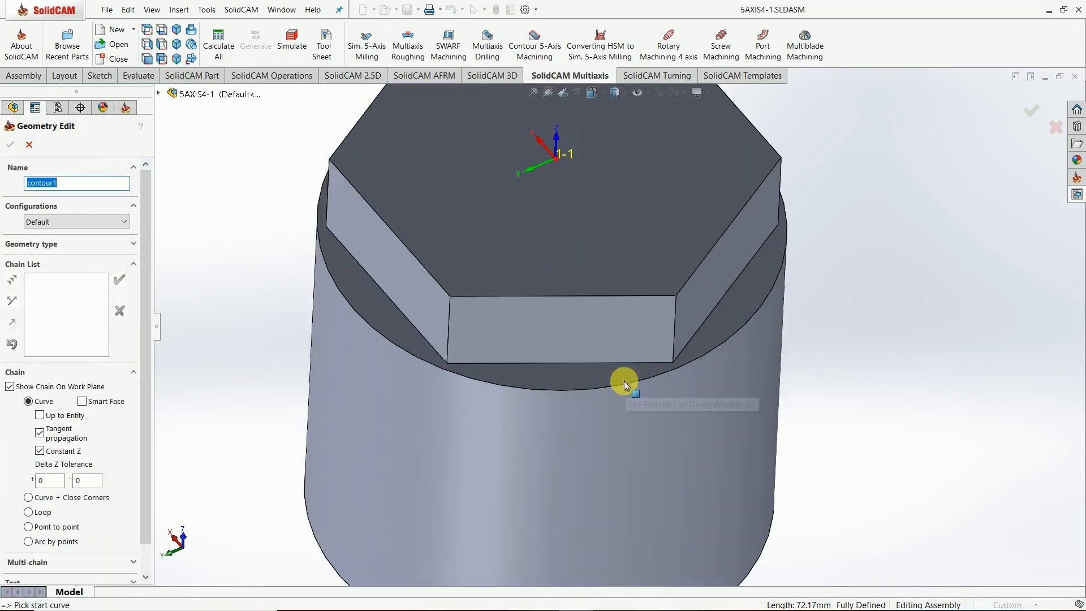
pyautogui.click(661, 356)
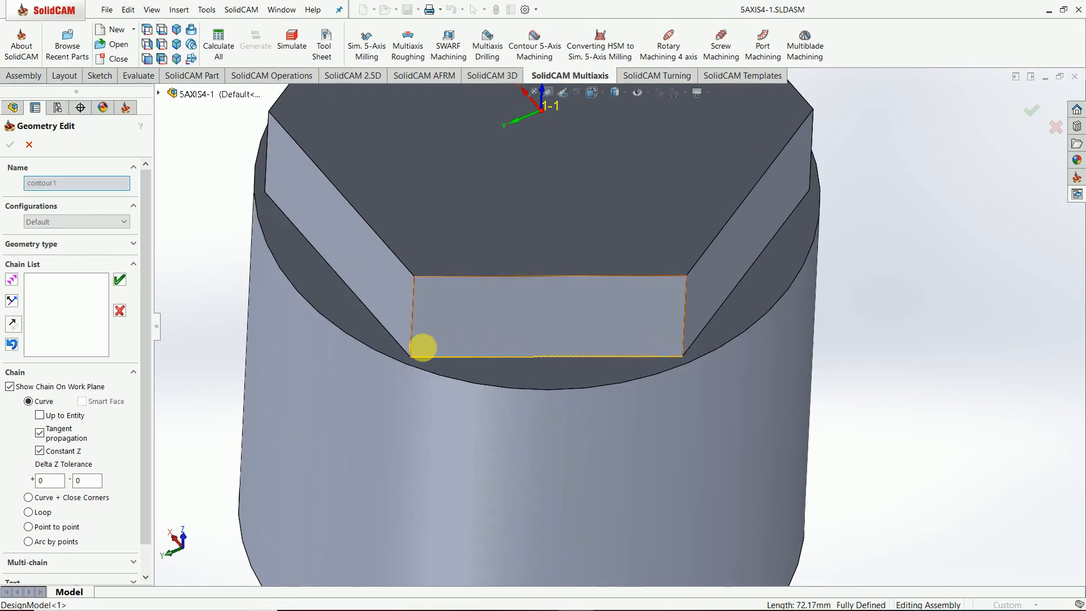
pyautogui.press('Return')
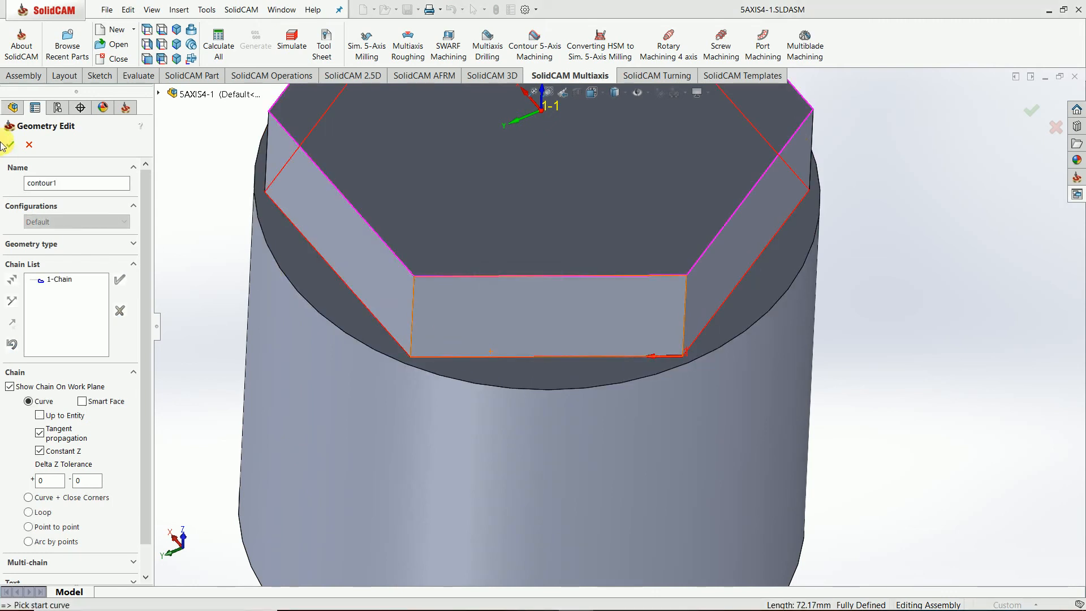
pyautogui.click(11, 145)
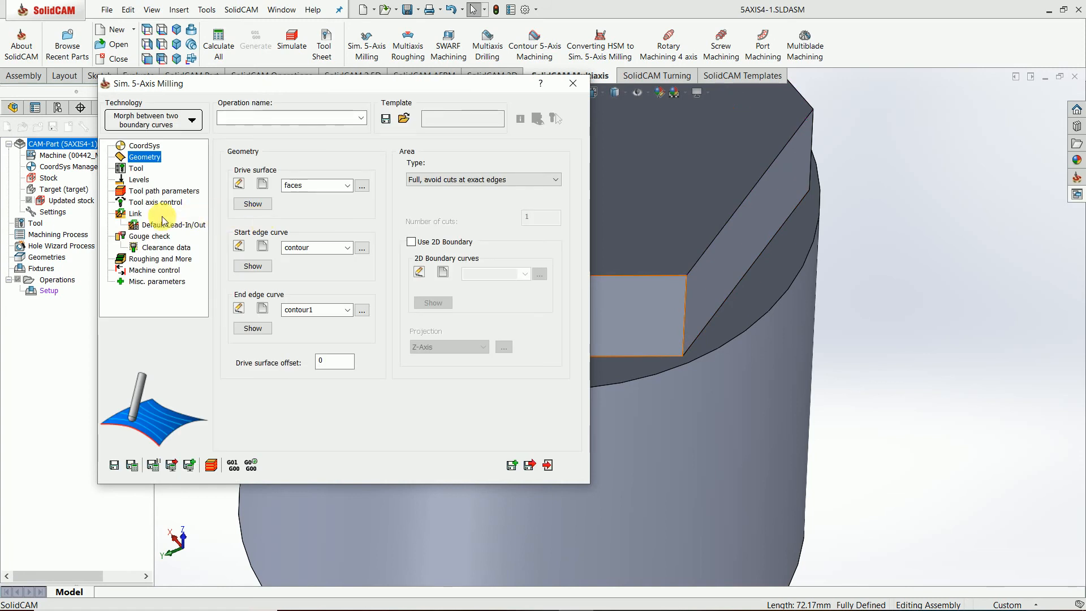
# - Add an end mill with a 16 mm diameter and assign it to the operation
pyautogui.click(135, 169)
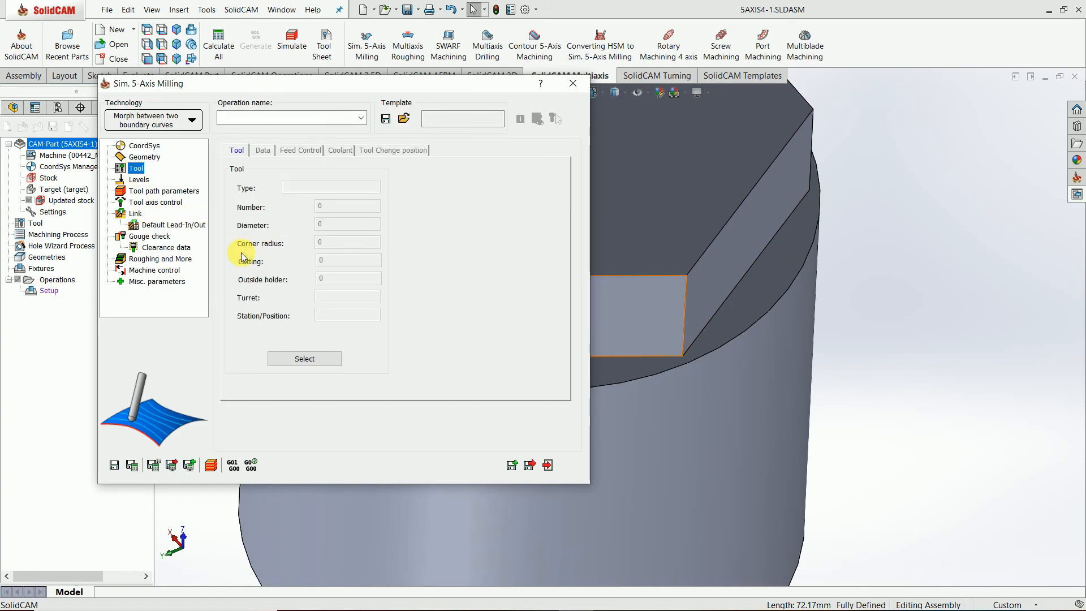
pyautogui.click(293, 359)
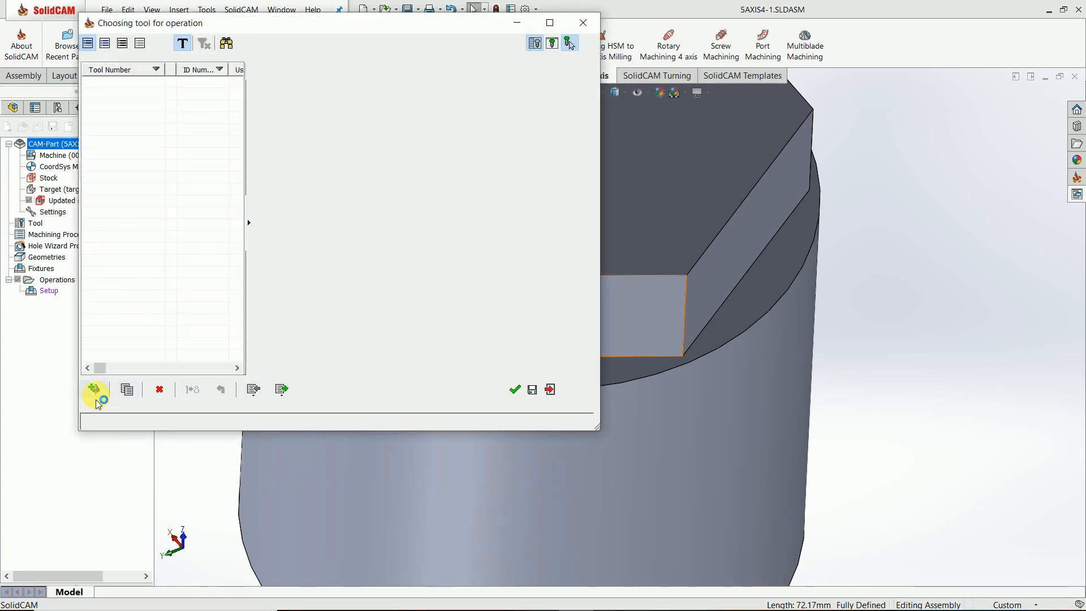
pyautogui.click(95, 390)
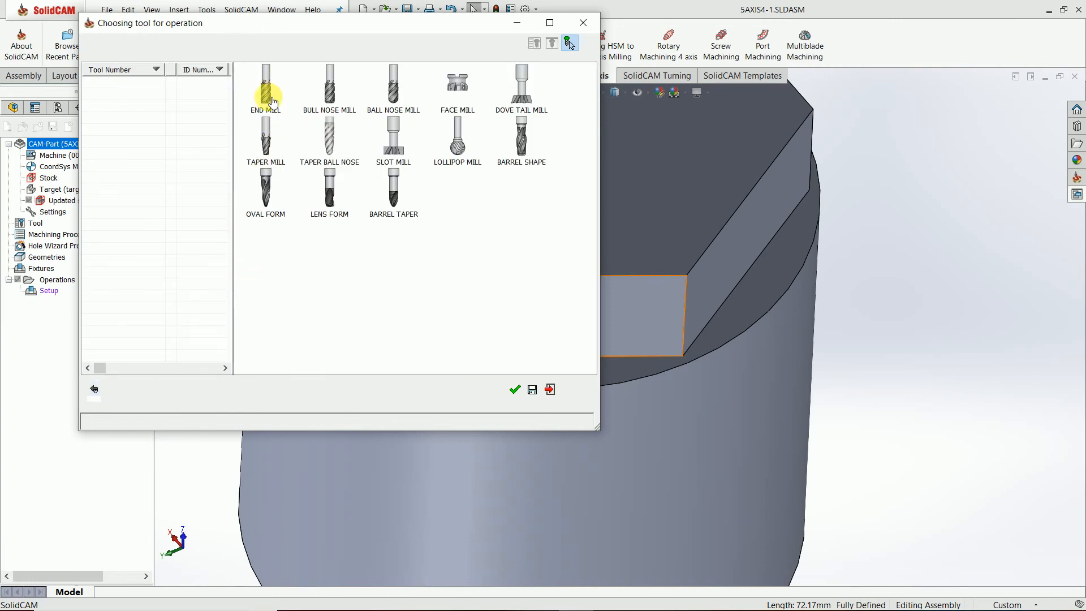
pyautogui.click(273, 103)
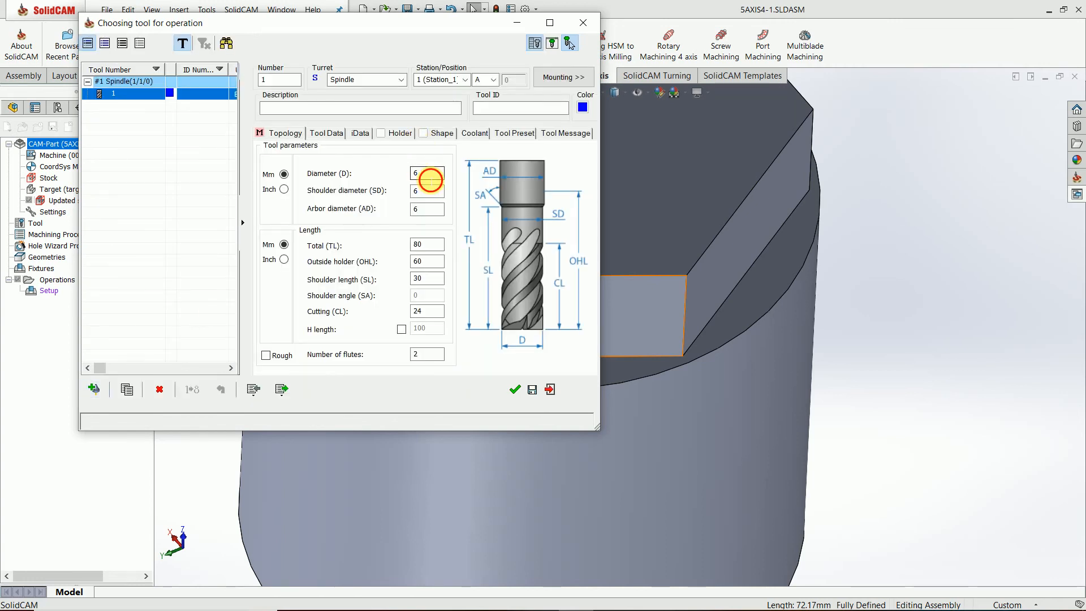
pyautogui.click(428, 174)
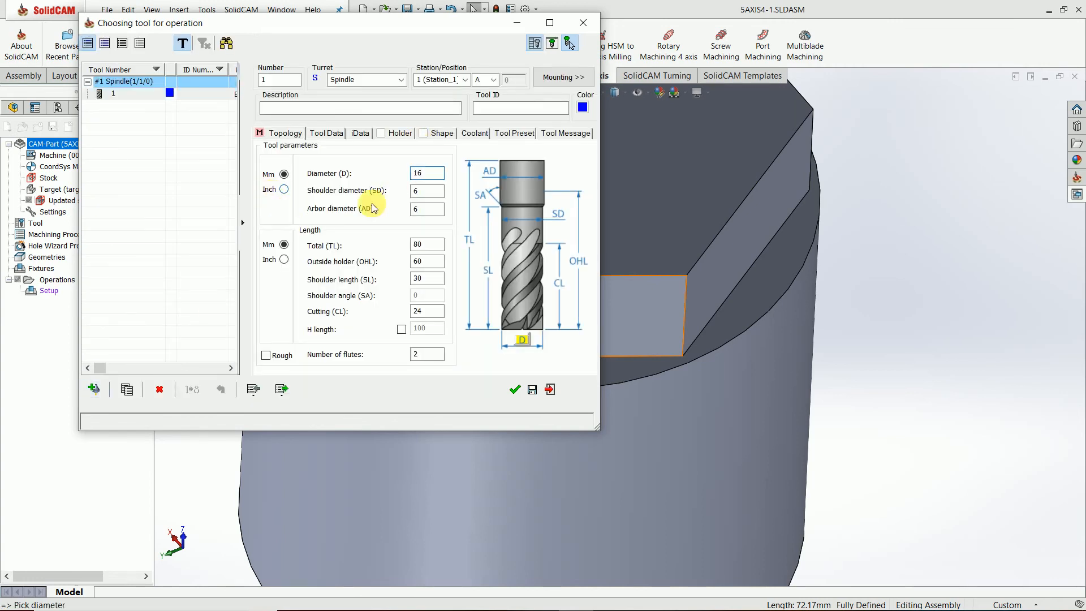
pyautogui.click(515, 390)
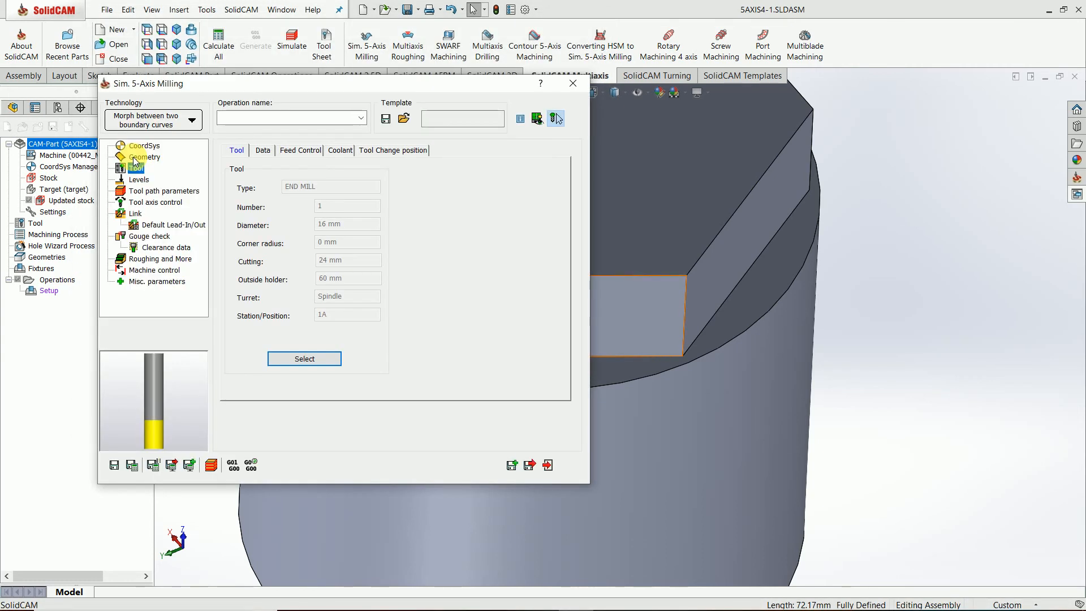
# - Review the levels, tool path and tool axis settings, save and calculate the operation, and exit it
pyautogui.click(144, 181)
pyautogui.click(158, 190)
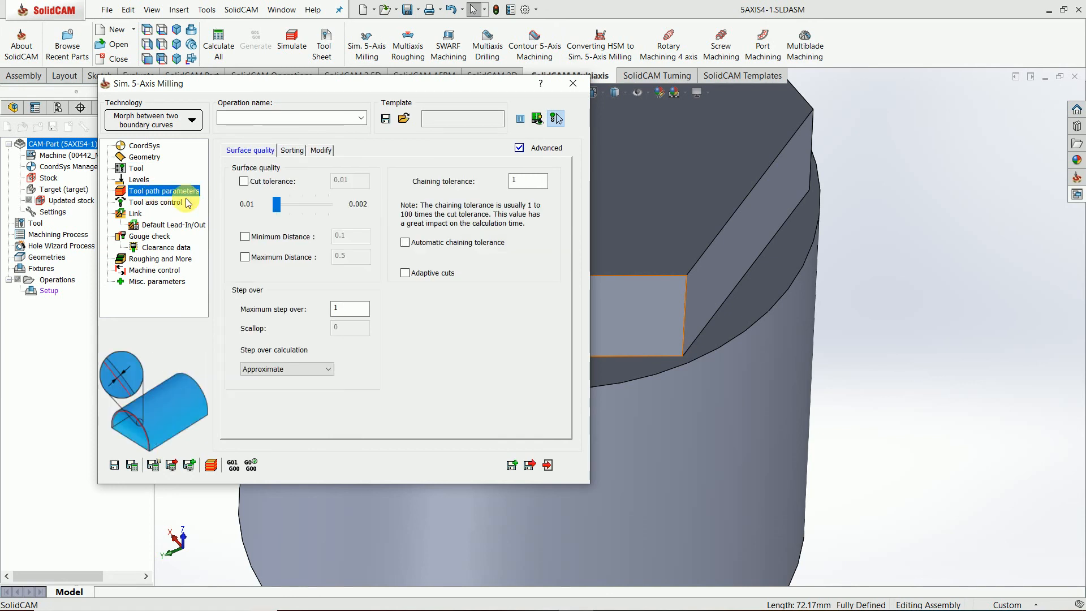
pyautogui.click(160, 203)
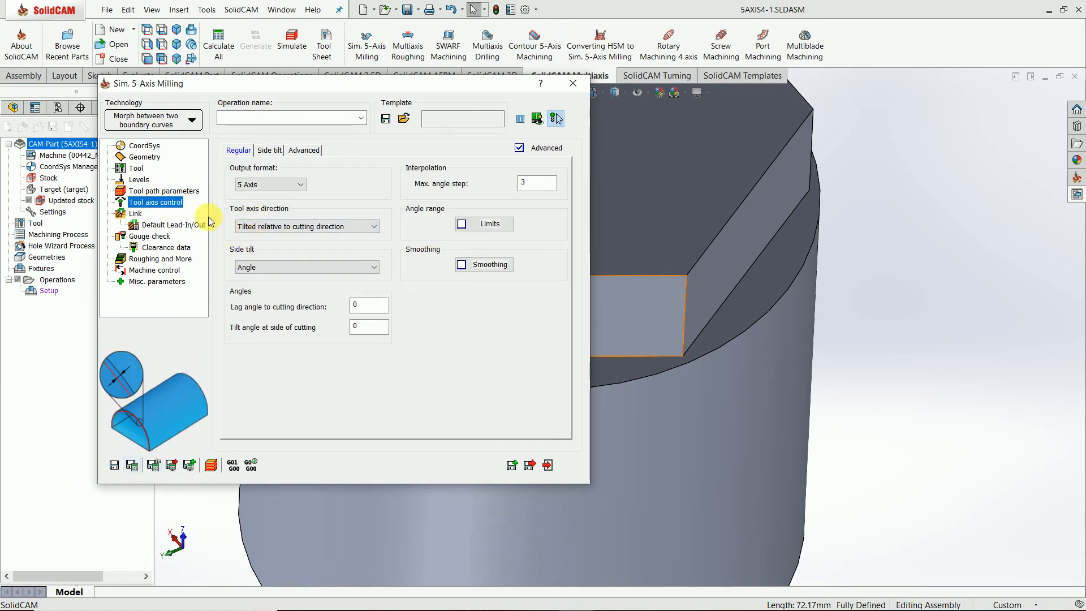
pyautogui.click(131, 464)
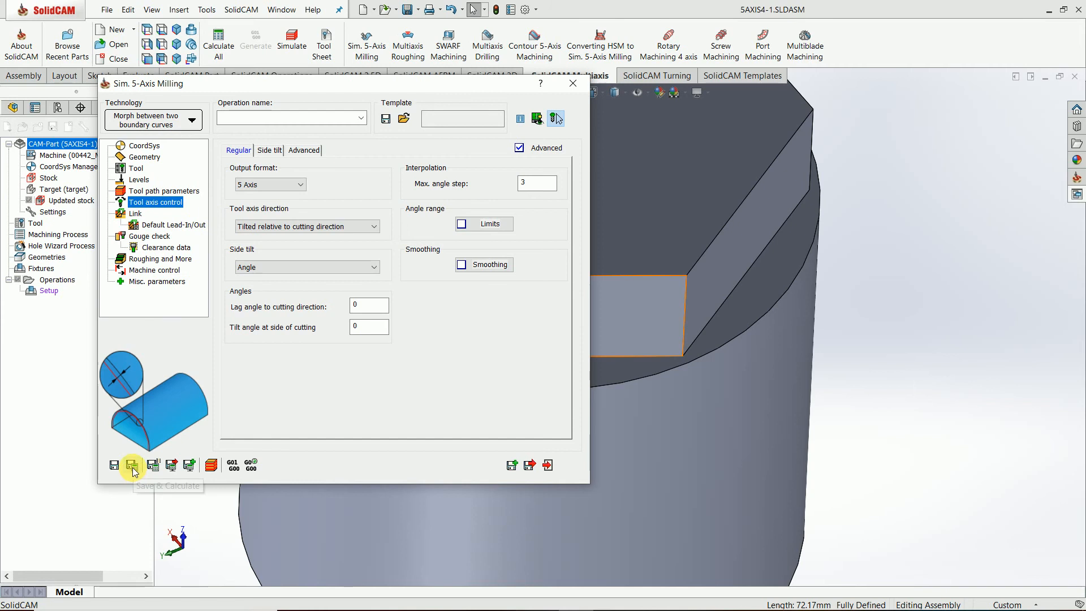
pyautogui.click(547, 464)
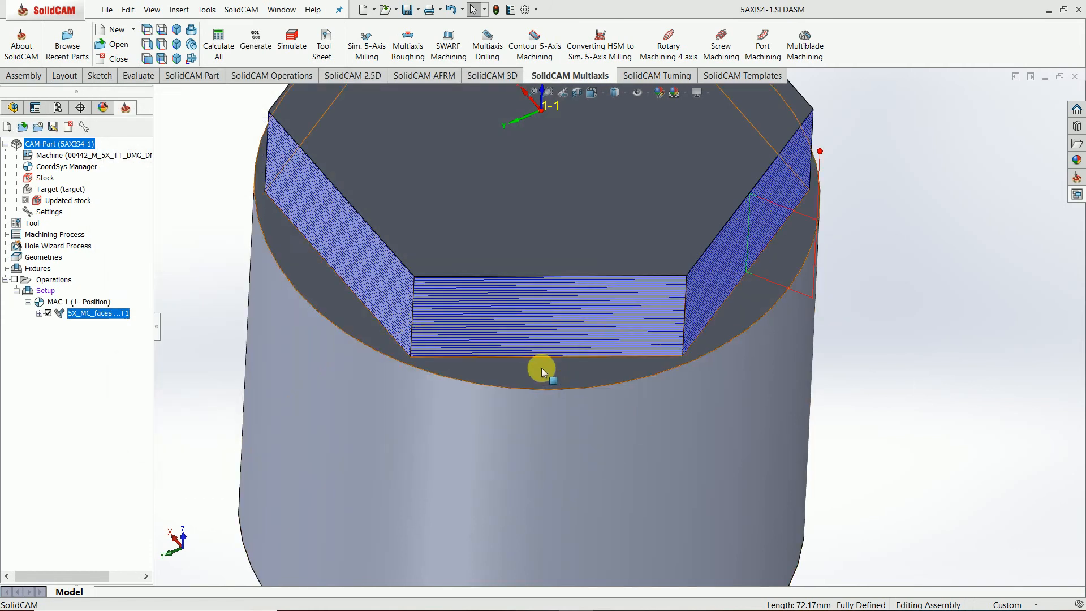
# - Simulate the hexagon toolpath in Host CAD mode at different simulation speeds, and close the simulation
pyautogui.moveTo(544, 333); pyautogui.dragTo(519, 495, button='middle')
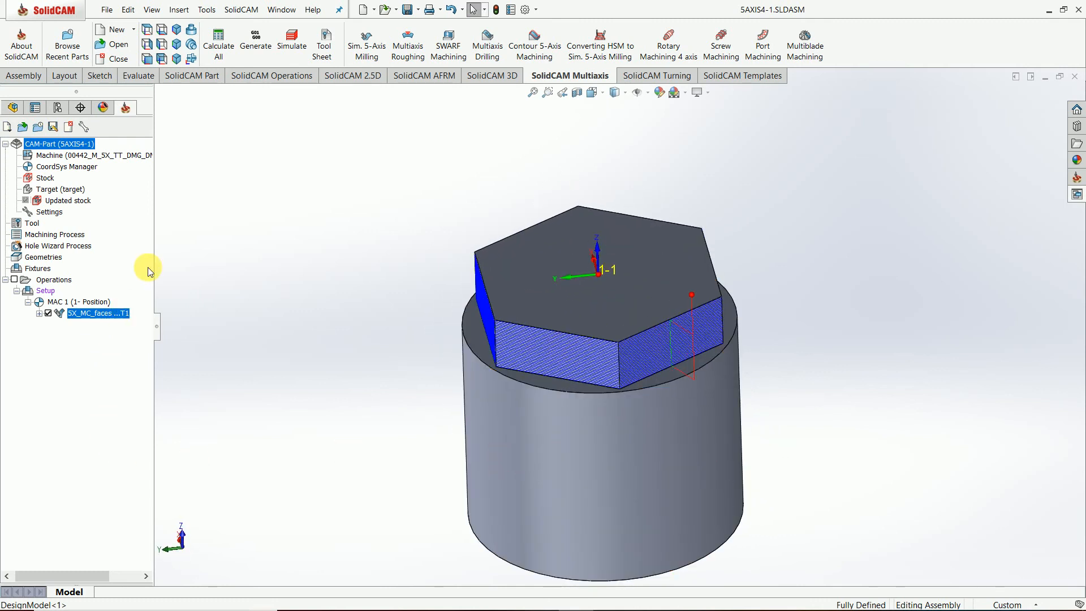
pyautogui.click(292, 57)
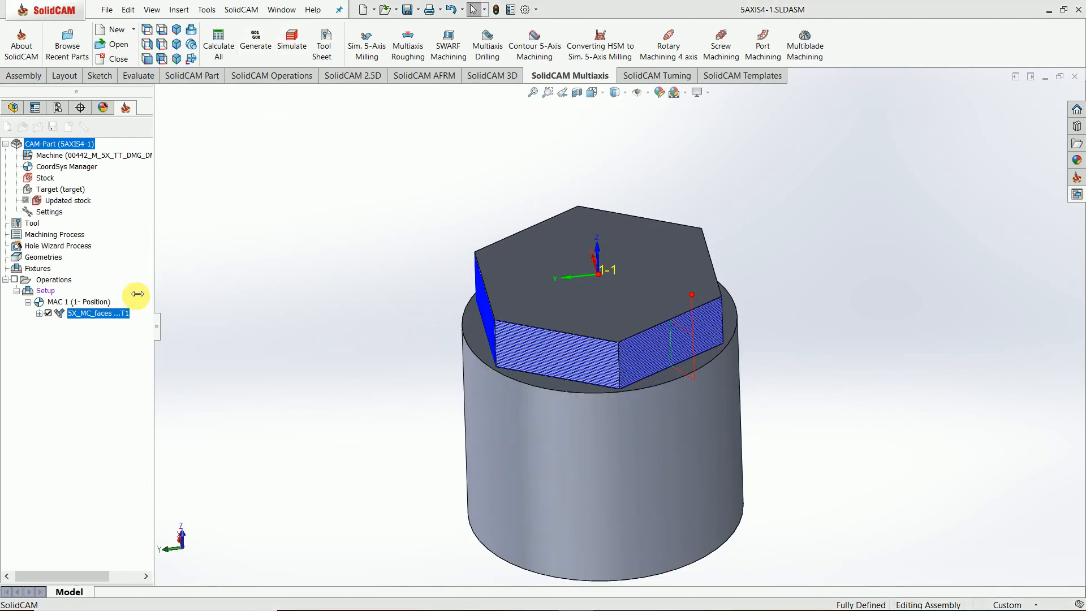
pyautogui.click(53, 498)
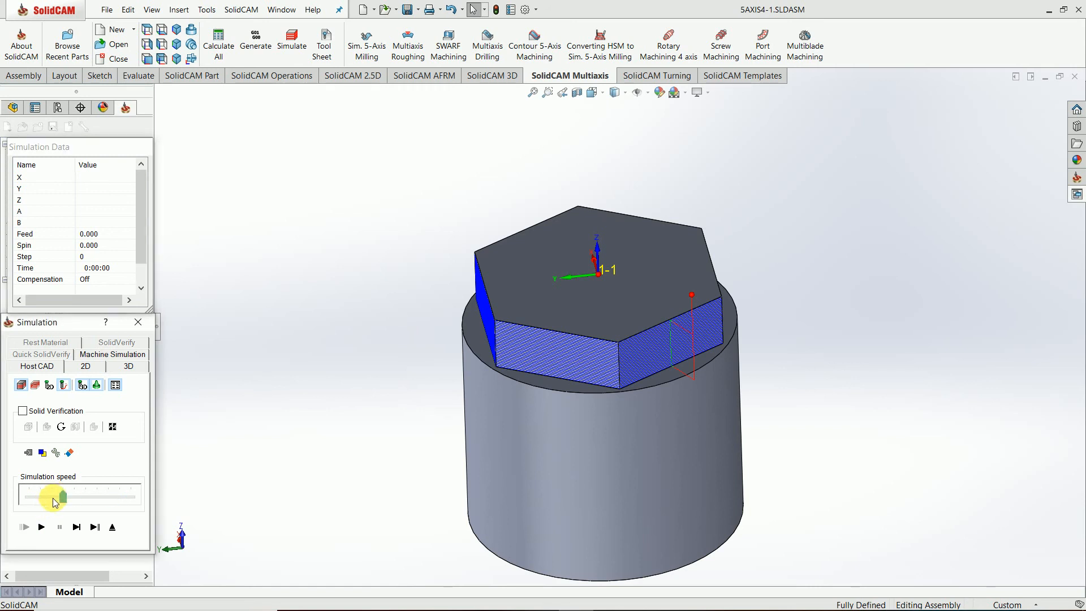
pyautogui.click(42, 528)
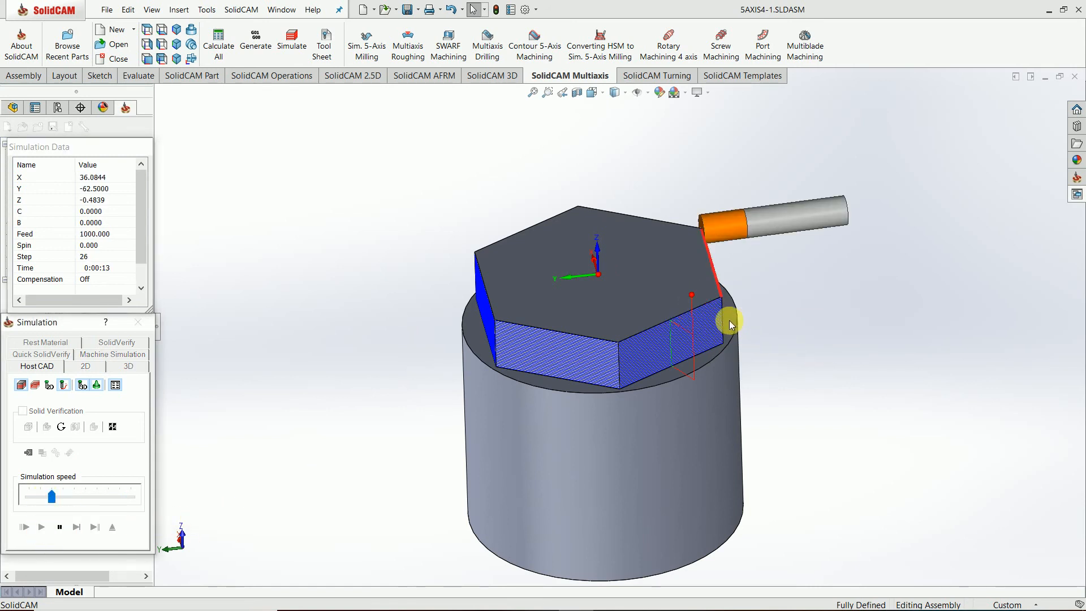
pyautogui.click(80, 494)
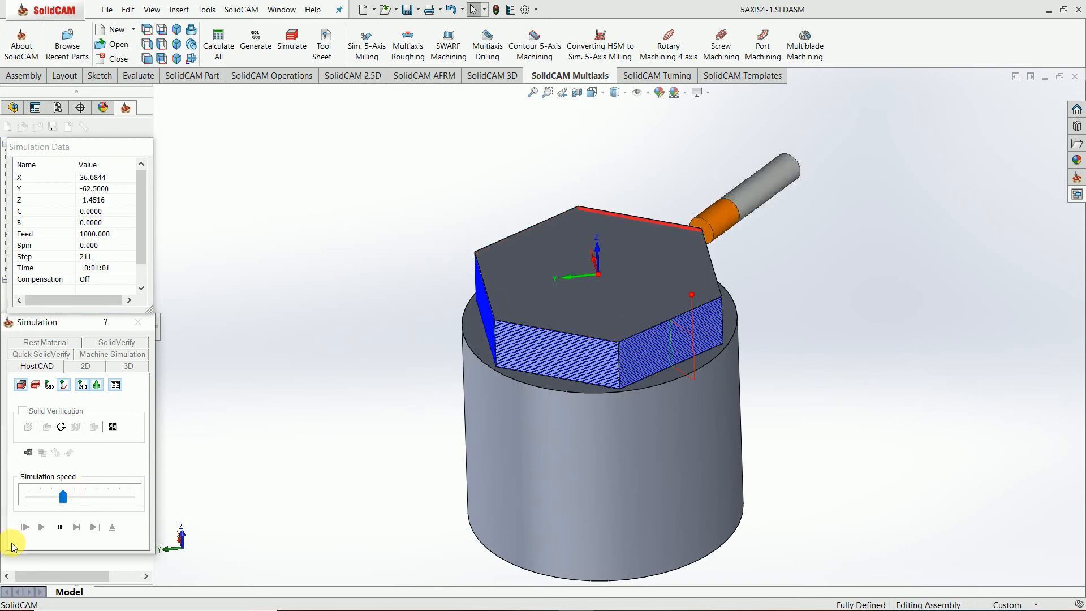
pyautogui.click(60, 528)
pyautogui.click(138, 324)
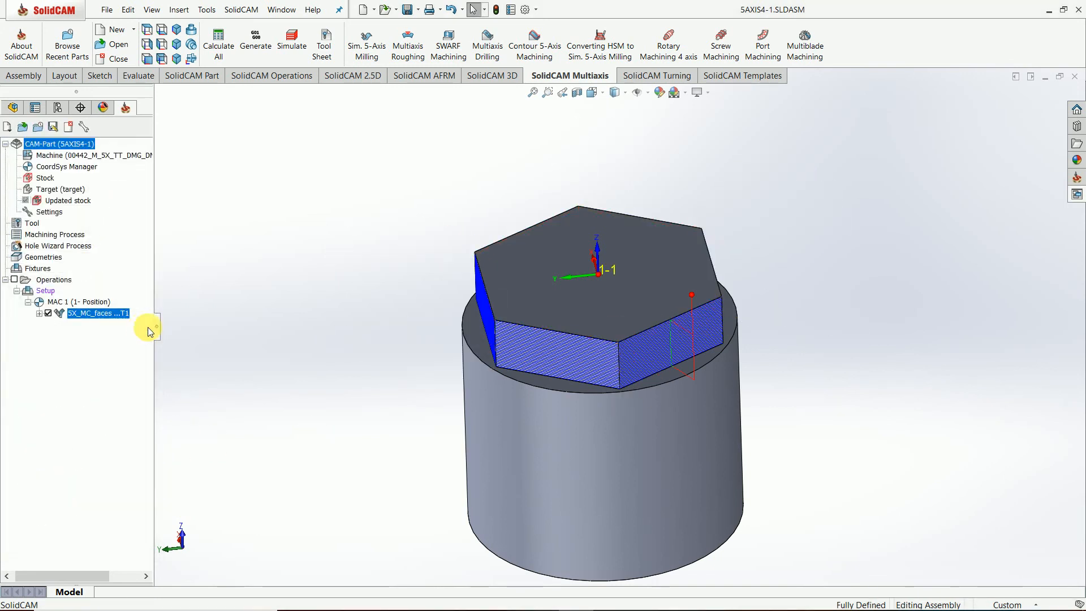
# - Reopen the 5X_MC_faces operation, change its sorting cutting method to One way, and save and calculate it
pyautogui.doubleClick(91, 318)
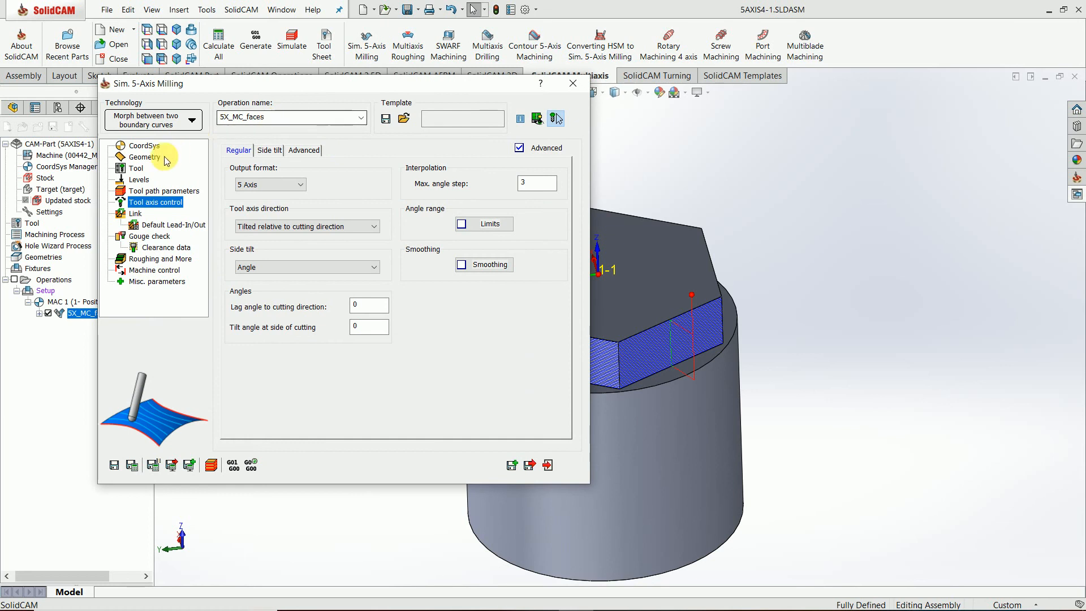
pyautogui.click(169, 192)
pyautogui.click(292, 150)
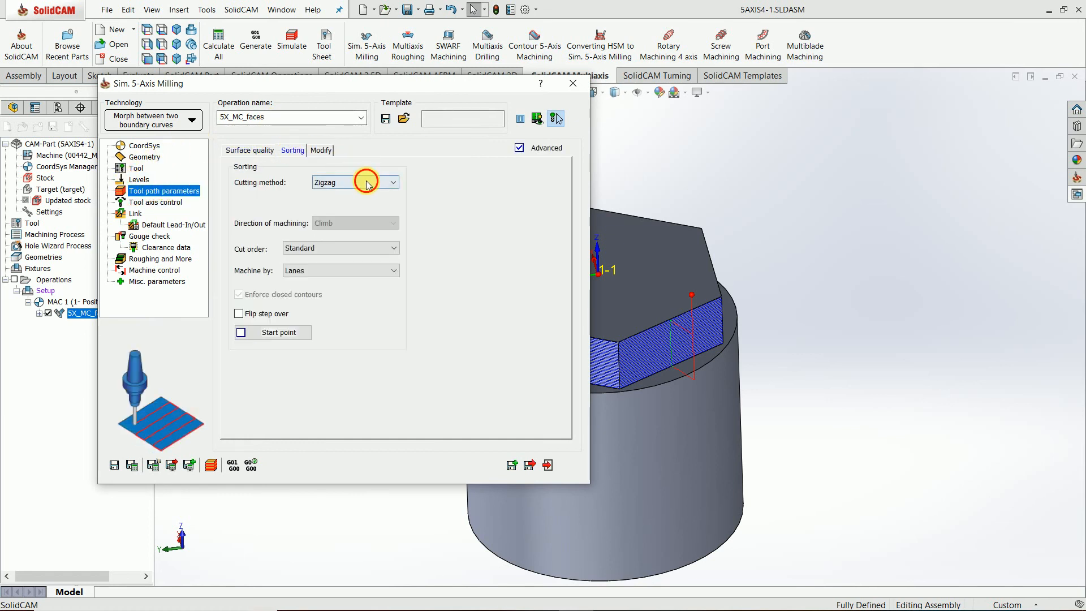
pyautogui.click(327, 194)
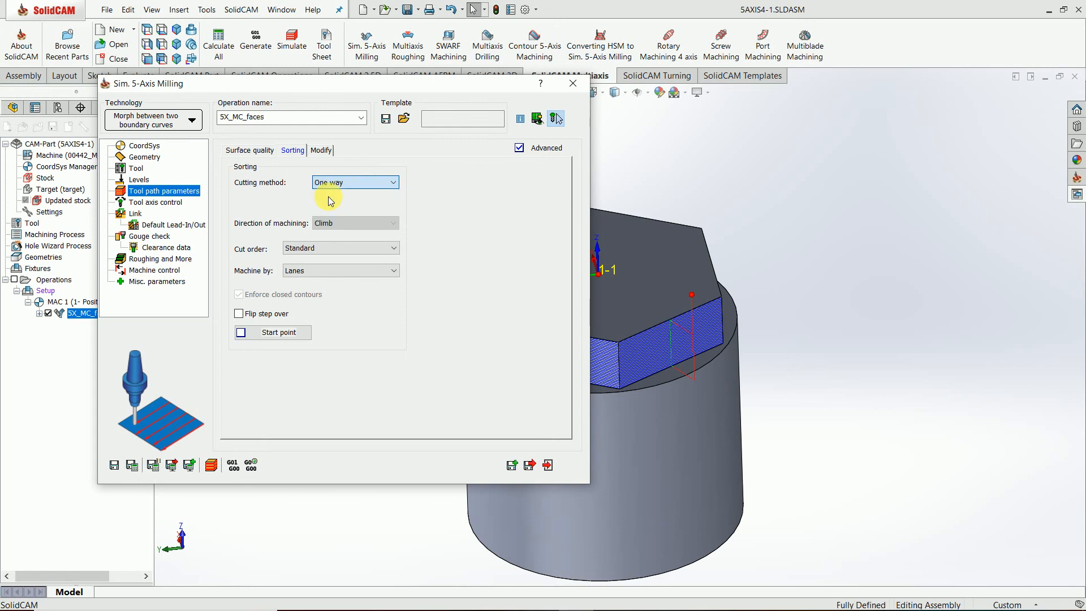
pyautogui.click(131, 465)
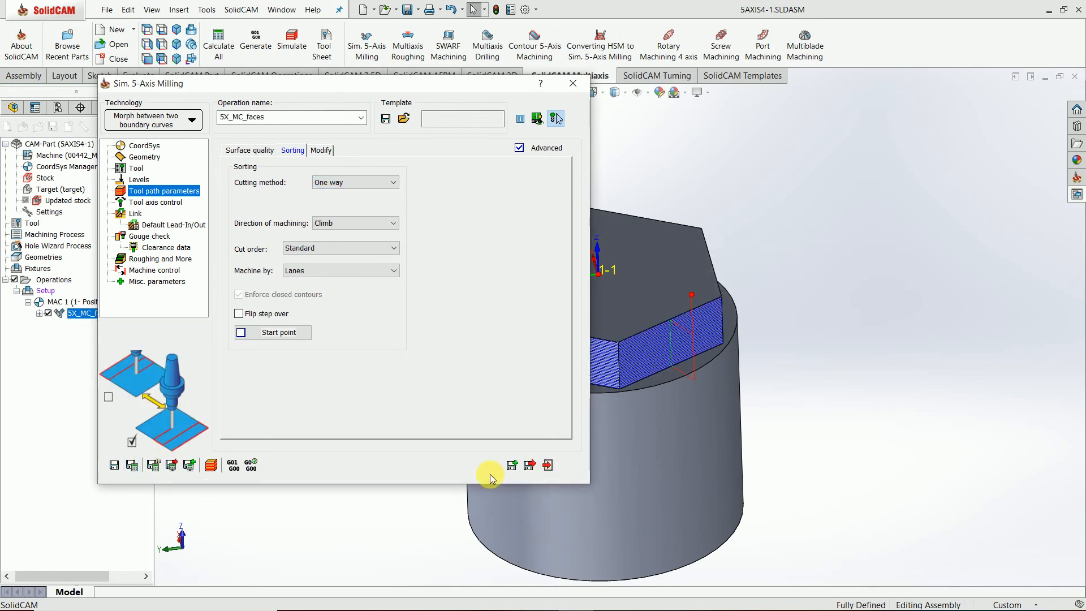
# - Simulate the one-way hexagon toolpath in Host CAD mode and close the simulation
pyautogui.click(211, 468)
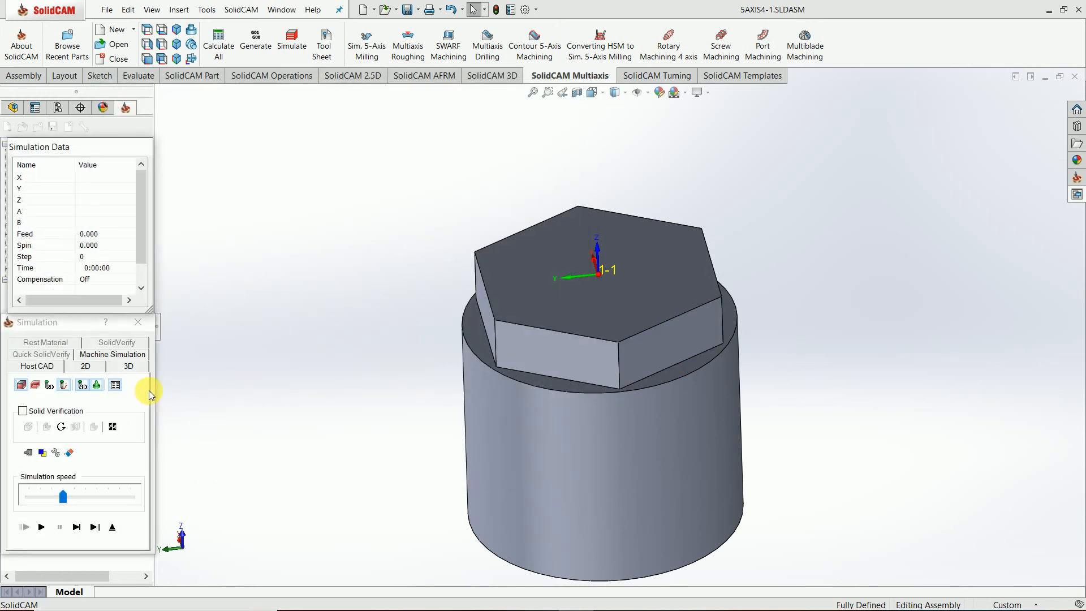
pyautogui.click(43, 524)
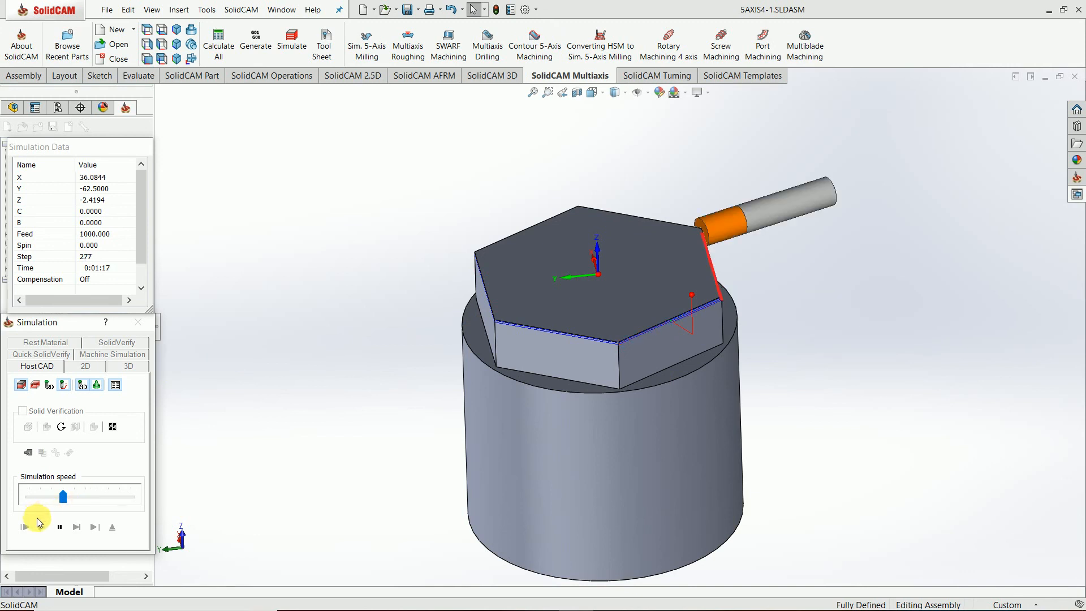
pyautogui.click(145, 323)
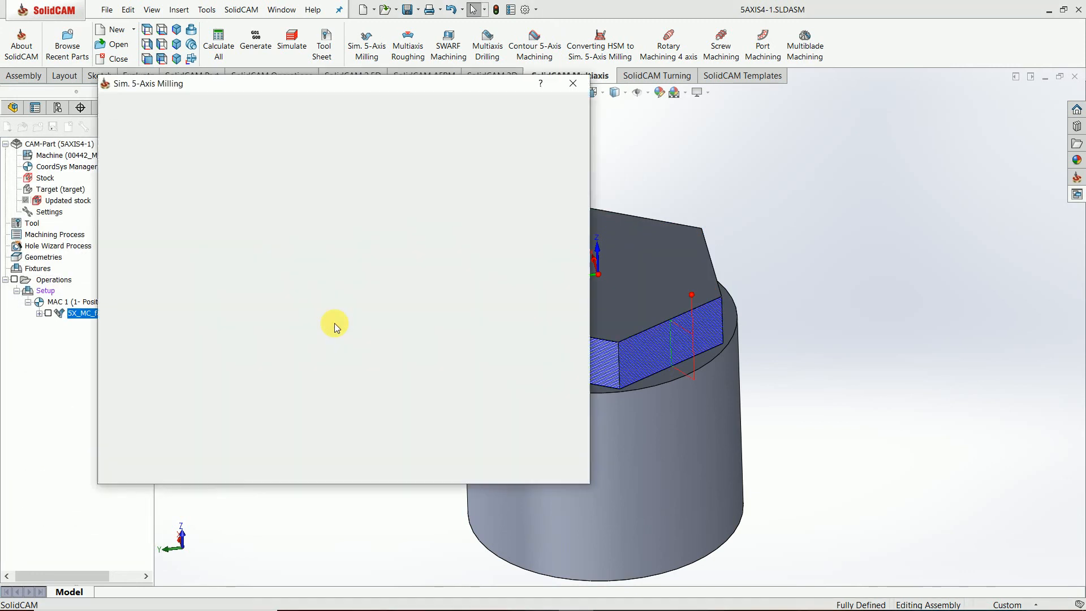
# - Set the tilt angle at side of cutting to 90 in the tool axis control, and save and calculate the operation
pyautogui.click(154, 203)
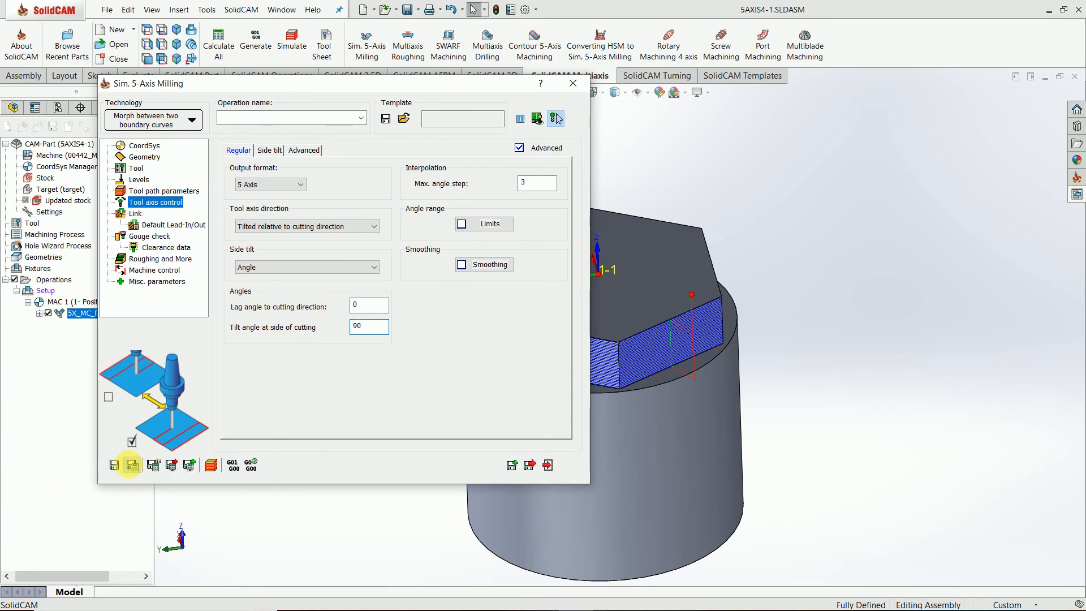
pyautogui.click(133, 465)
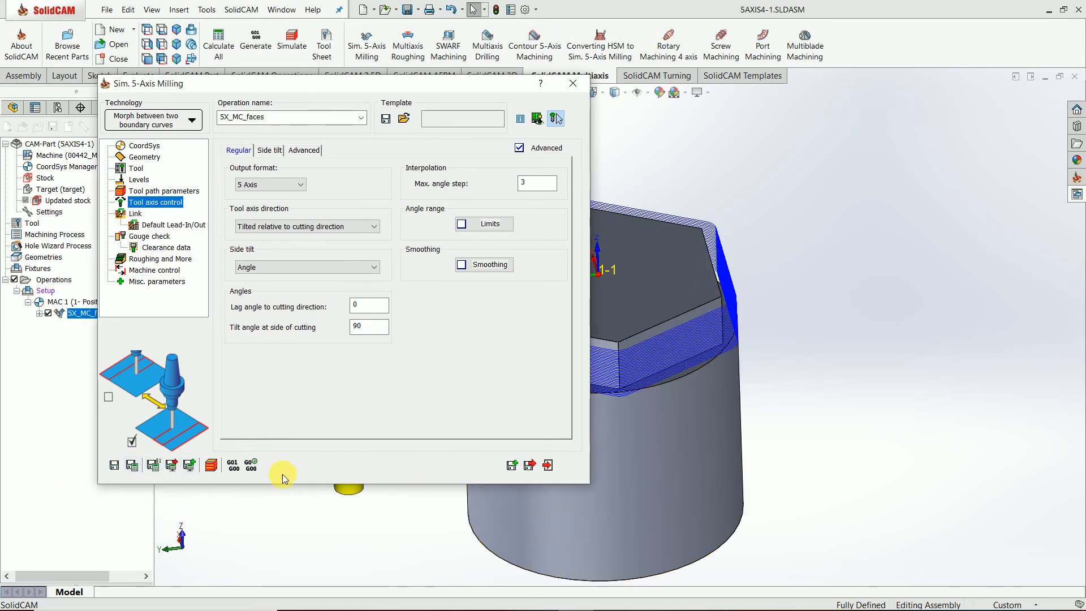
# - Simulate the toolpath with the 90-degree side tilt in Host CAD mode, pause it, and close the simulation
pyautogui.click(212, 465)
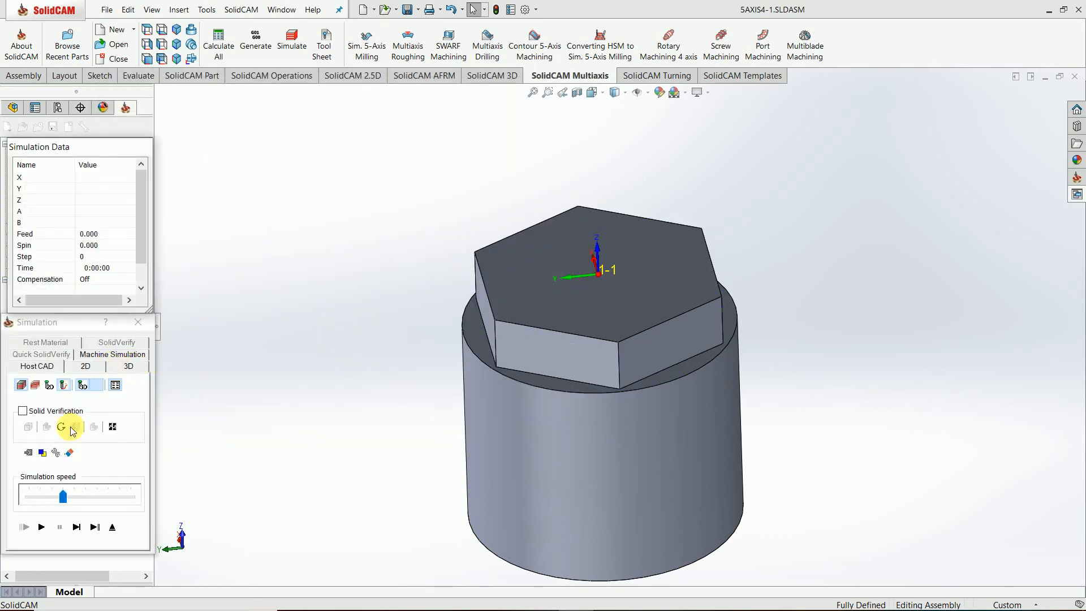
pyautogui.click(41, 526)
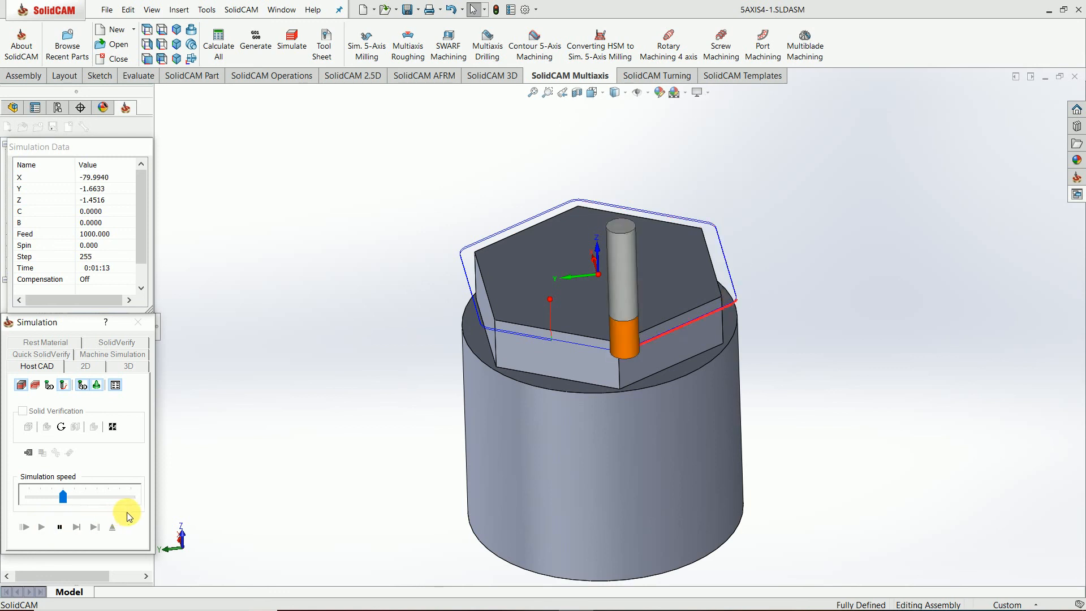
pyautogui.click(60, 527)
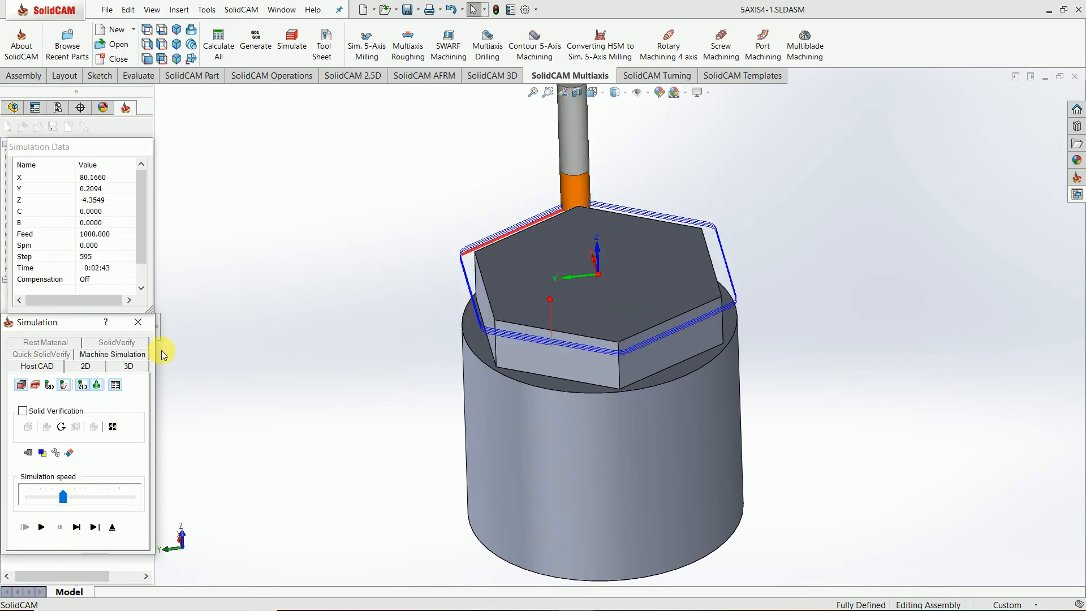
pyautogui.click(138, 324)
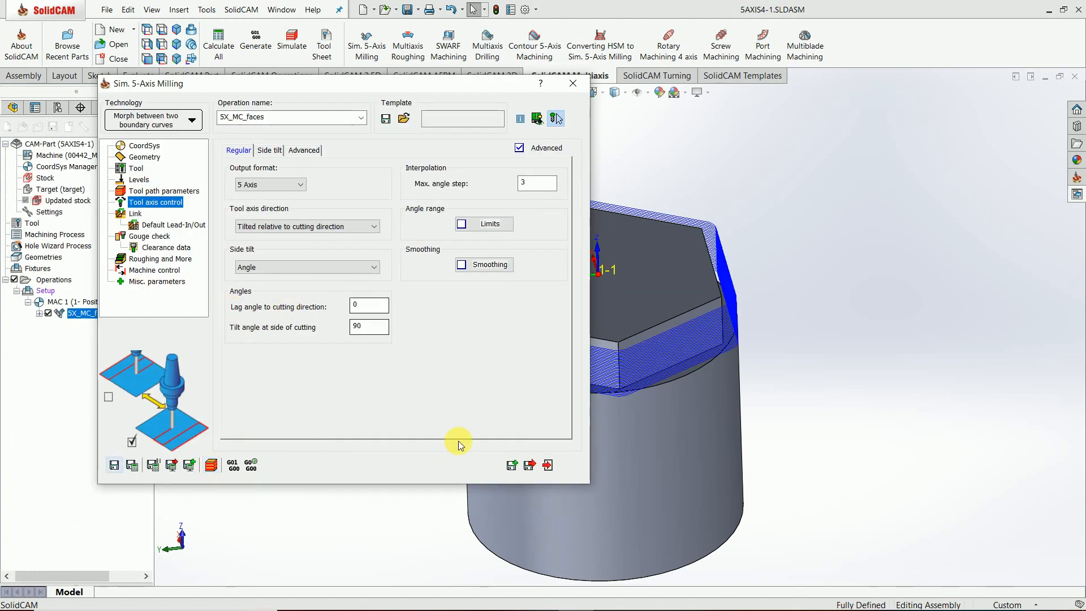
# - Exit the 5X_MC_faces operation and hide its toolpath to view the bare hexagonal head from different sides
pyautogui.click(548, 465)
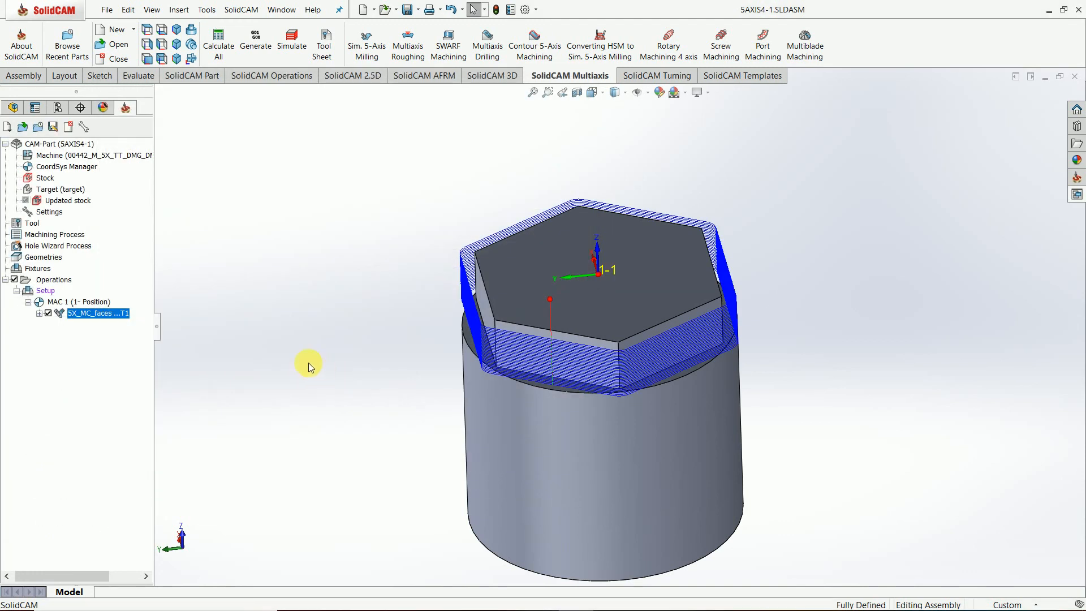
pyautogui.click(49, 314)
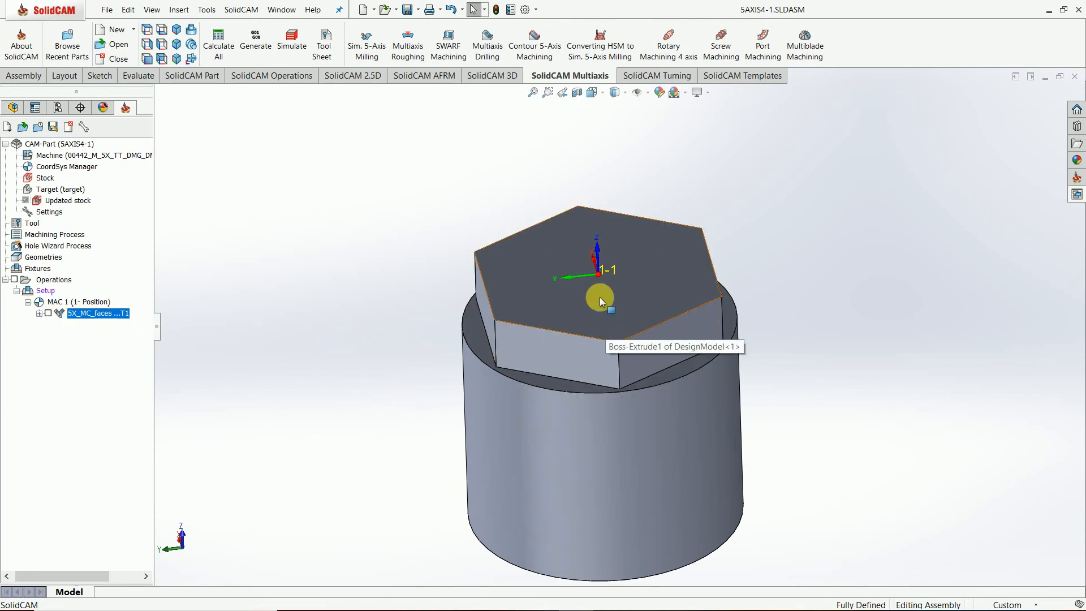
pyautogui.moveTo(570, 261); pyautogui.dragTo(527, 206, button='middle')
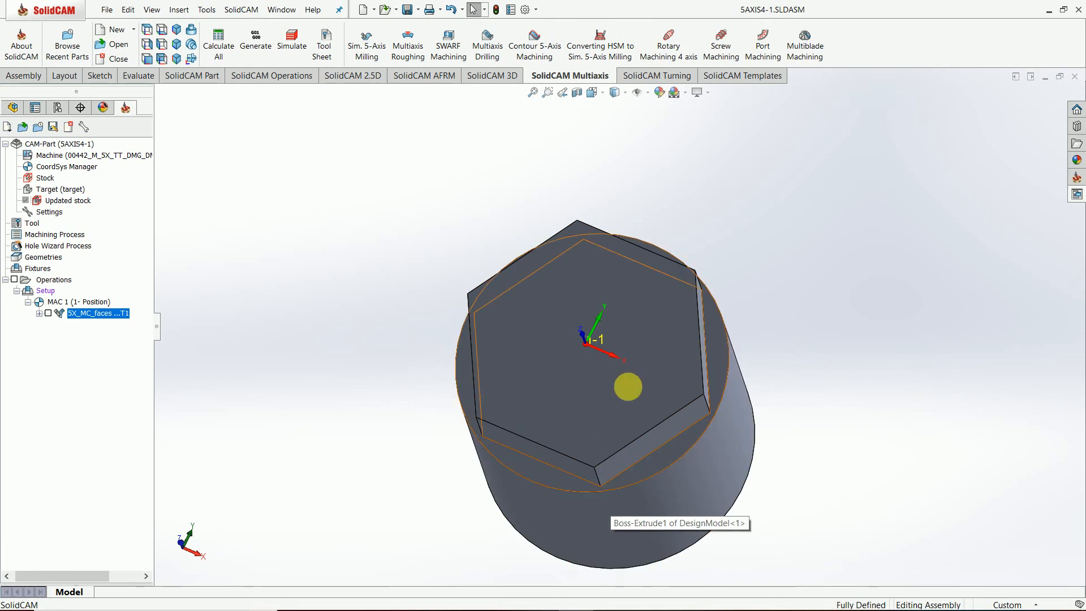
pyautogui.moveTo(628, 387); pyautogui.dragTo(646, 295, button='middle')
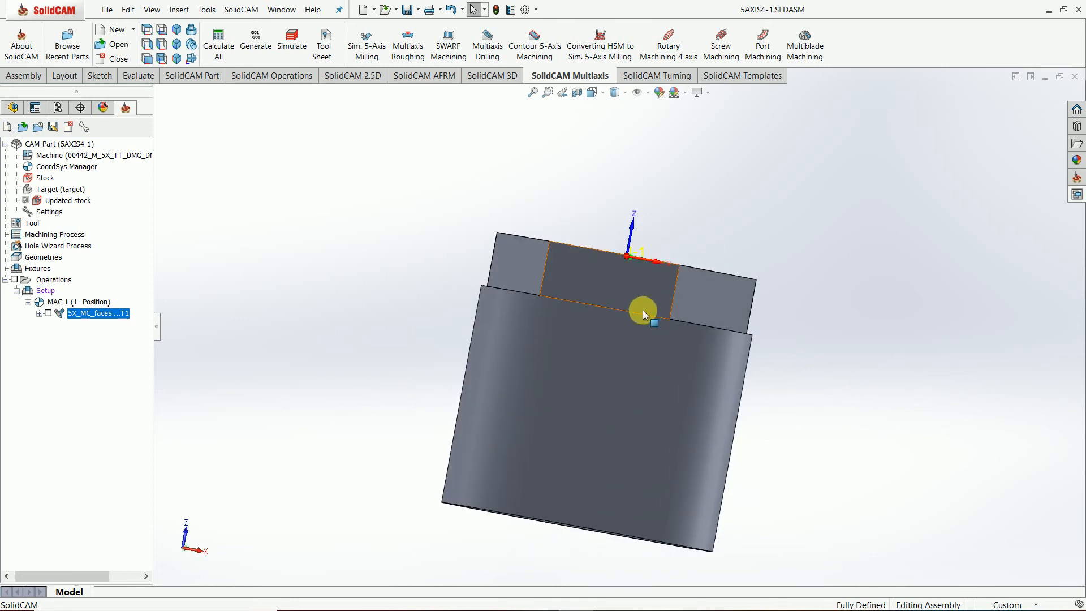